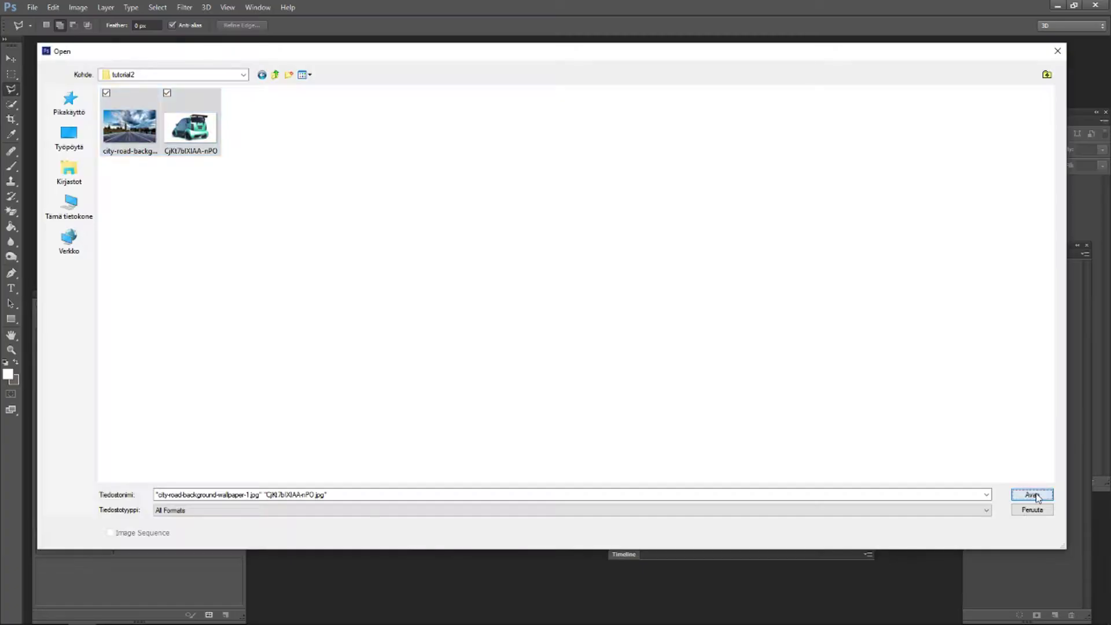
Open city-road-background-wallpaper-1.jpg and the car image from the tutorial2 folder and dock both documents as tabs.
{"action": "left_click", "coordinate": [1029, 493]}
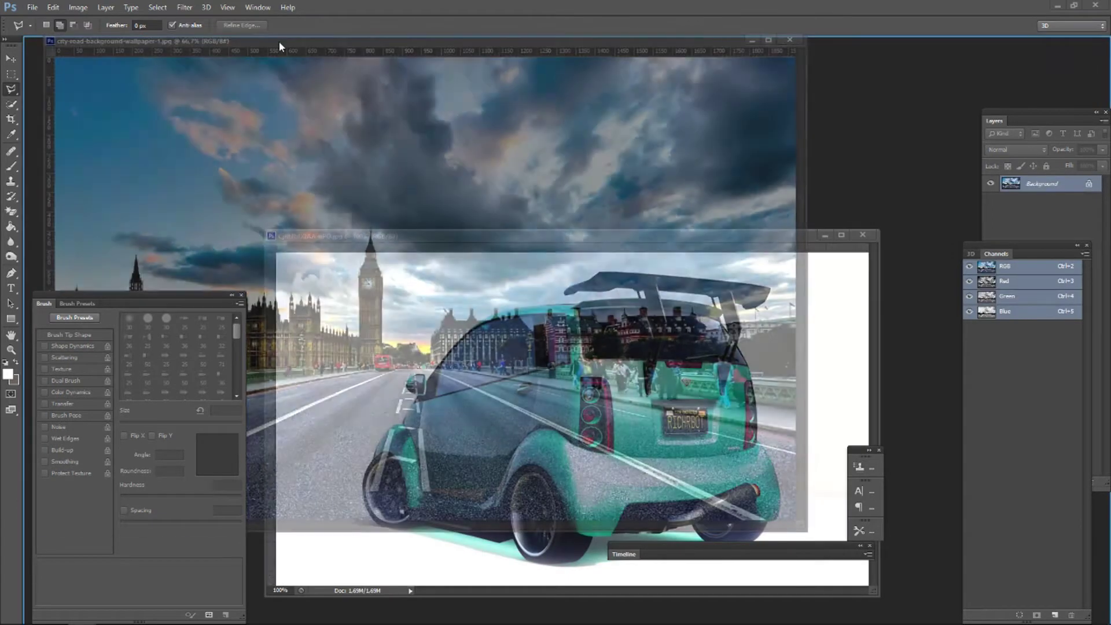
{"action": "left_click_drag", "start_coordinate": [280, 42], "coordinate": [280, 42]}
{"action": "left_click_drag", "start_coordinate": [353, 237], "coordinate": [311, 44]}
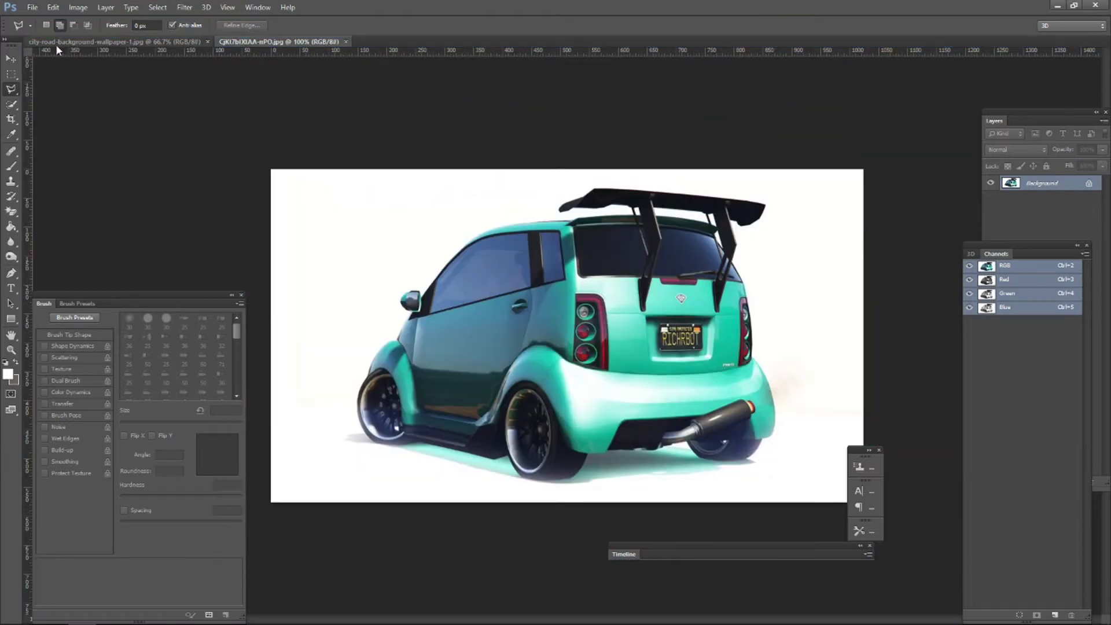
Erase the white background around the car and the pale ground shadow beneath the rear bumper with the Magic Eraser.
{"action": "left_click_drag", "start_coordinate": [11, 211], "coordinate": [49, 239]}
{"action": "left_click", "coordinate": [394, 234]}
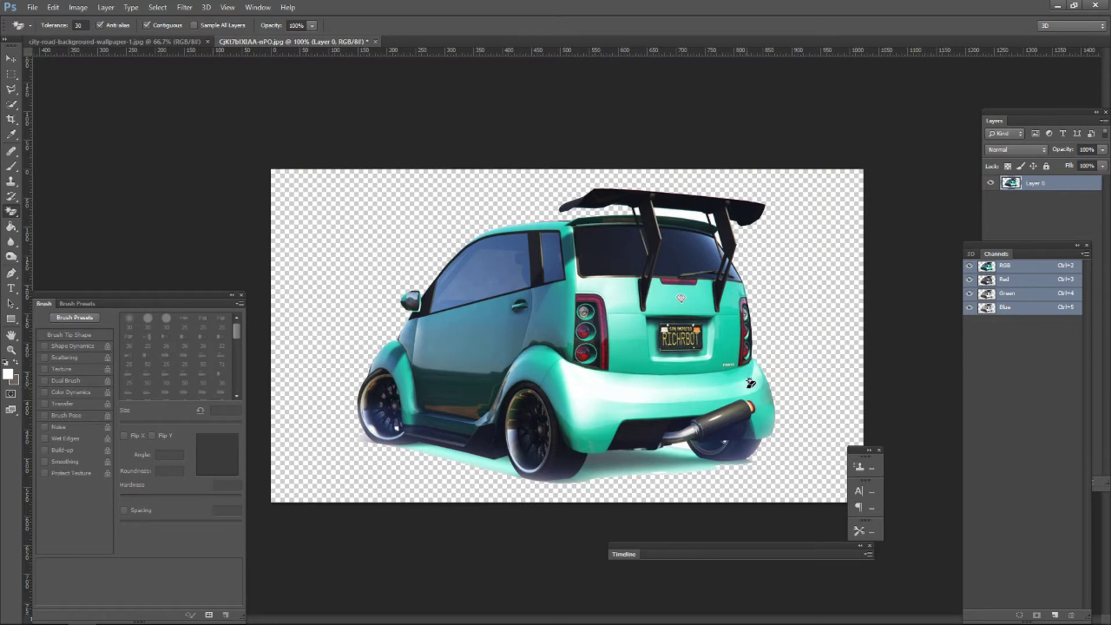
{"action": "key", "text": "ctrl+plus"}
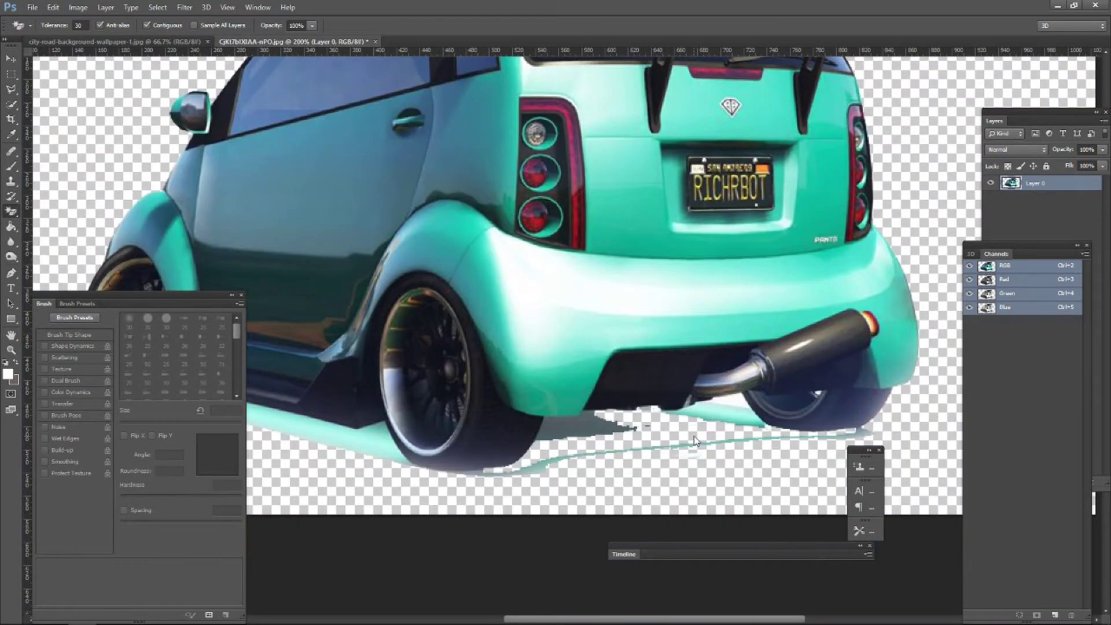
{"action": "left_click", "coordinate": [607, 431]}
Trace a Pen path along the front wheel's lower edge and the side skirt up to the rear wheel.
{"action": "left_click_drag", "start_coordinate": [384, 397], "coordinate": [602, 359]}
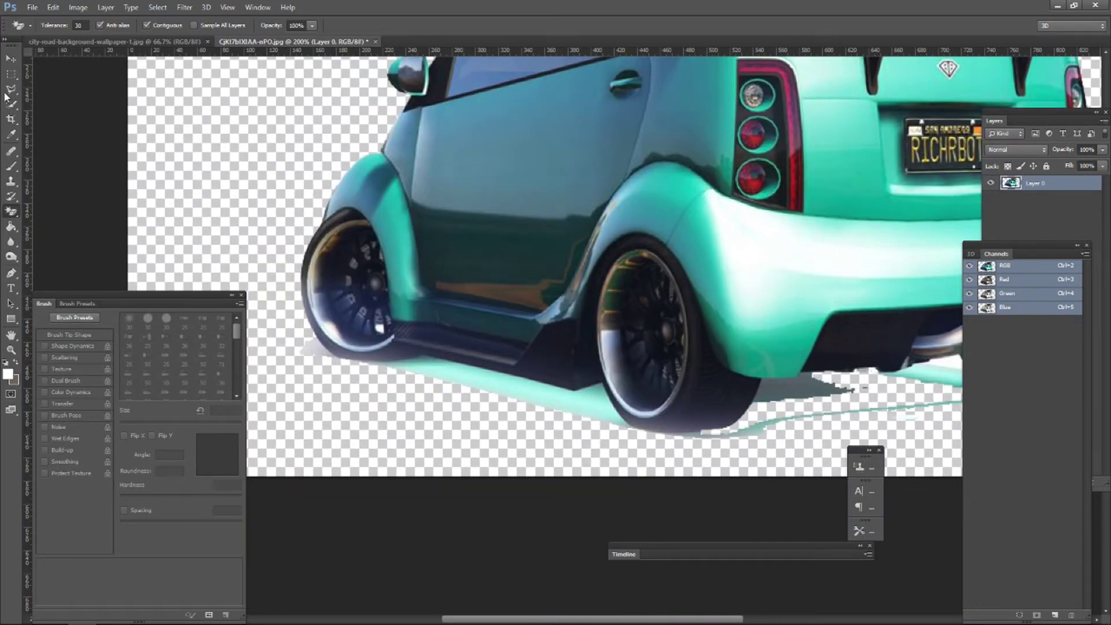
{"action": "left_click", "coordinate": [10, 273]}
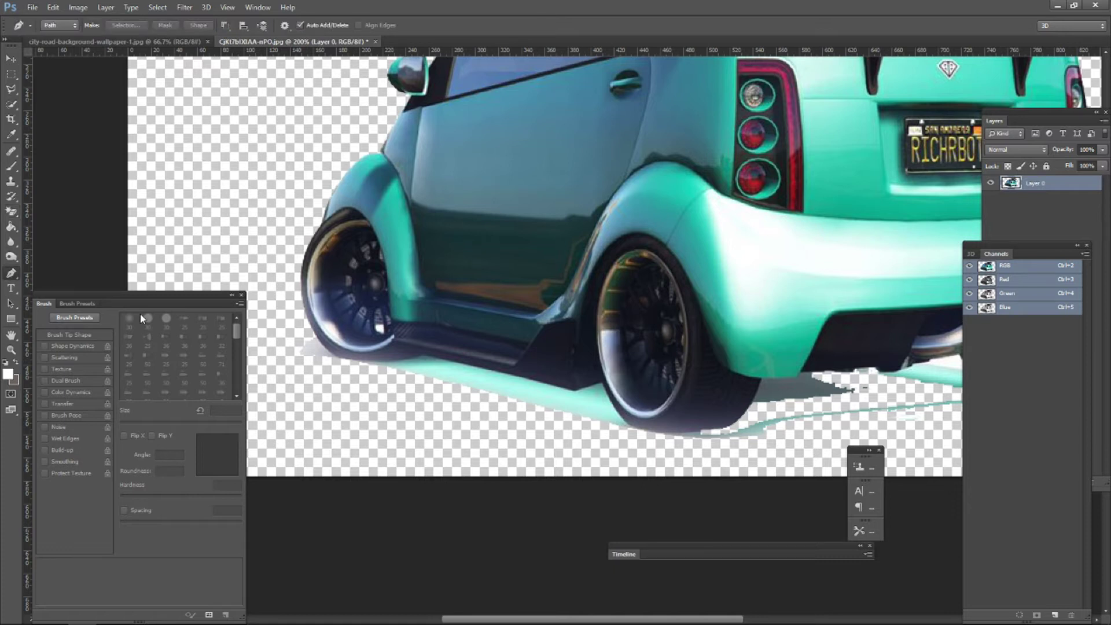
{"action": "key", "text": "ctrl+plus"}
{"action": "key", "text": "ctrl+plus"}
{"action": "left_click_drag", "start_coordinate": [331, 386], "coordinate": [674, 319]}
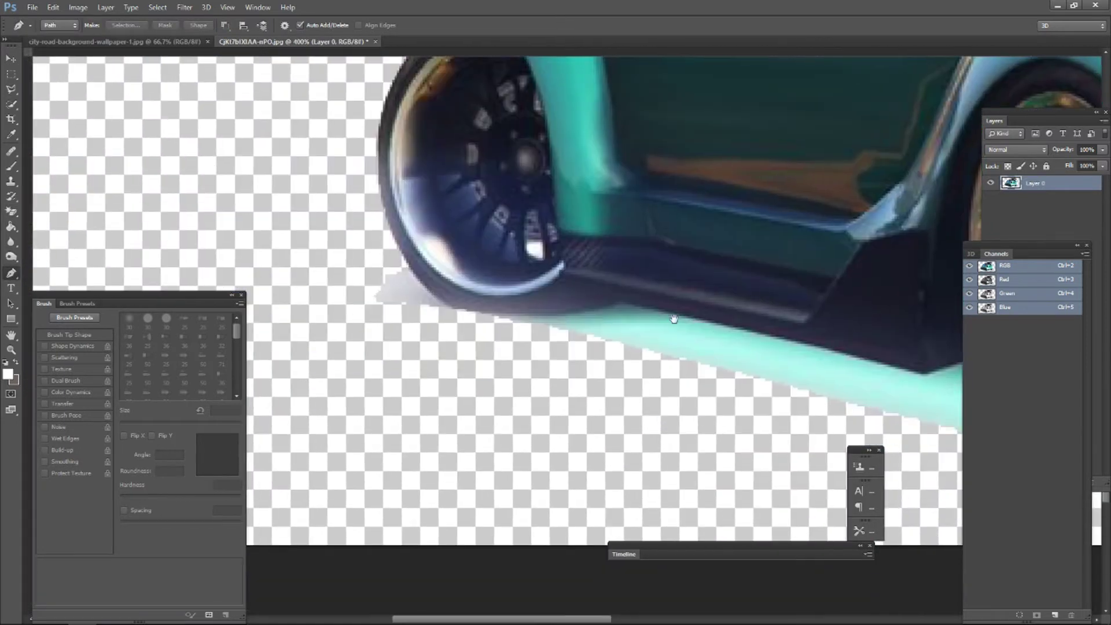
{"action": "key", "text": "ctrl+r"}
{"action": "key", "text": "ctrl+equal"}
{"action": "key", "text": "ctrl+equal"}
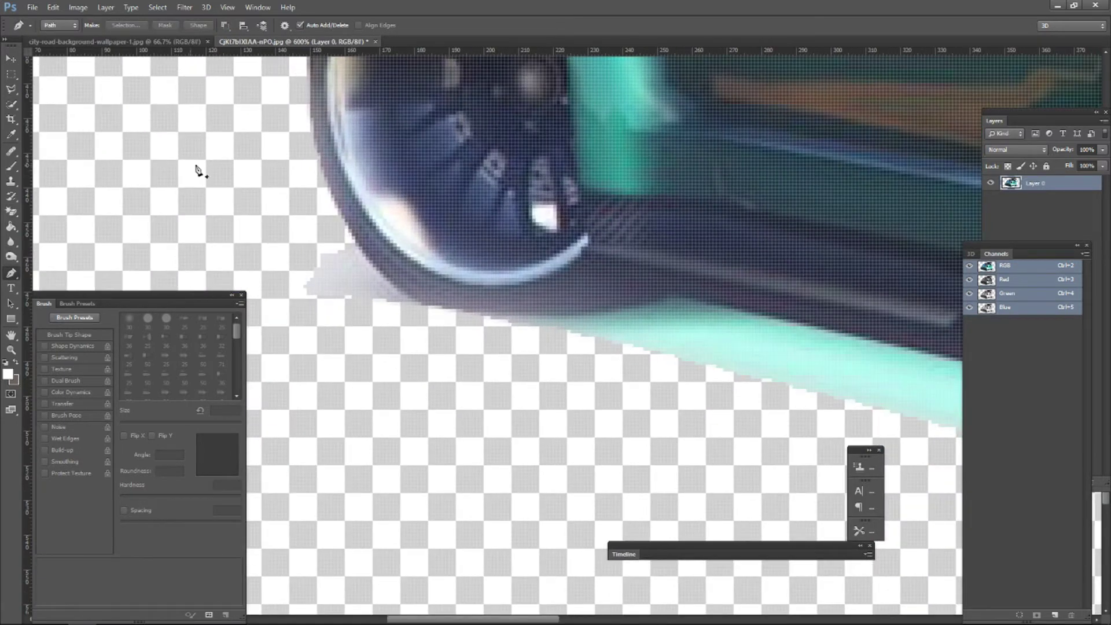
{"action": "left_click", "coordinate": [331, 198]}
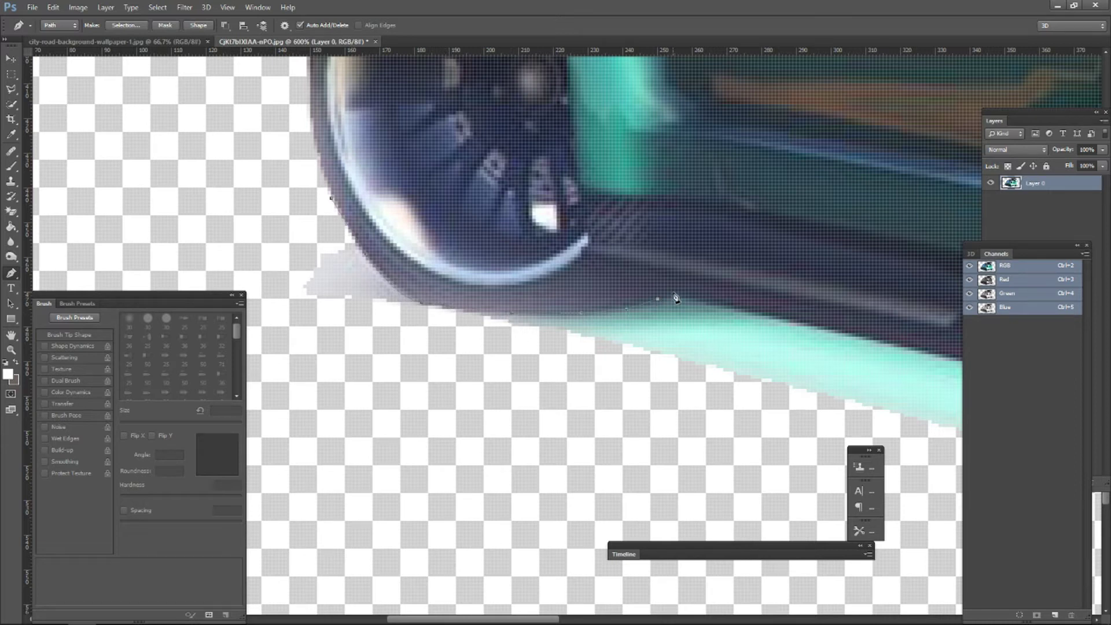
{"action": "left_click_drag", "start_coordinate": [832, 334], "coordinate": [202, 199]}
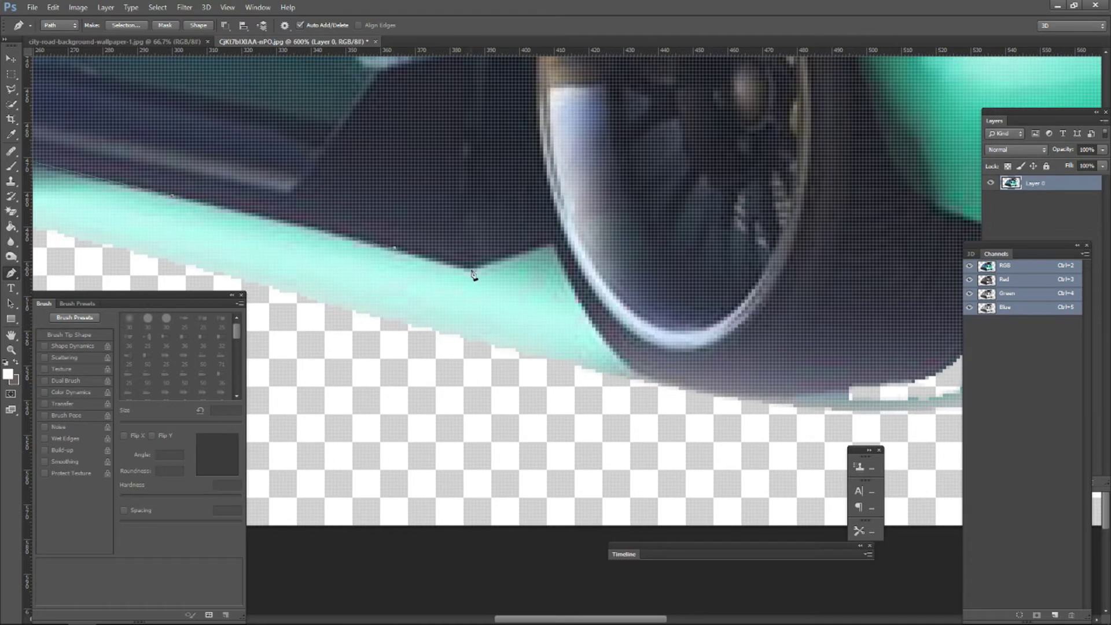
{"action": "left_click", "coordinate": [554, 241]}
Continue the Pen path beneath the green ground reflection and back around the front wheel toward its starting point.
{"action": "left_click", "coordinate": [436, 408]}
{"action": "left_click_drag", "start_coordinate": [376, 383], "coordinate": [703, 419]}
{"action": "left_click", "coordinate": [106, 233]}
{"action": "left_click_drag", "start_coordinate": [96, 234], "coordinate": [487, 314]}
{"action": "left_click", "coordinate": [298, 302]}
{"action": "left_click_drag", "start_coordinate": [295, 212], "coordinate": [298, 209]}
Turn the path into a selection with a 0-pixel feather, delete the green reflection between the wheels, and deselect.
{"action": "right_click", "coordinate": [531, 237]}
{"action": "left_click", "coordinate": [566, 291]}
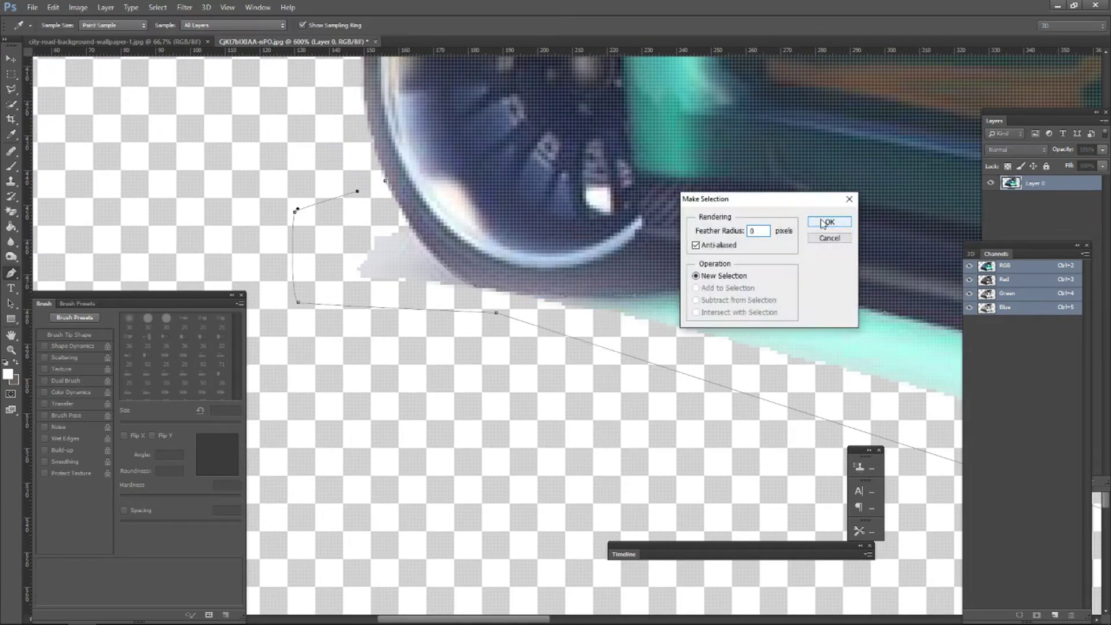
{"action": "left_click", "coordinate": [823, 224]}
{"action": "key", "text": "l"}
{"action": "left_click", "coordinate": [157, 7]}
{"action": "left_click", "coordinate": [156, 55]}
{"action": "key", "text": "Delete"}
{"action": "key", "text": "ctrl+d"}
Start a Polygonal Lasso outline along the near rear wheel's lower edge and the bottom of the rear bumper.
{"action": "mouse_move", "coordinate": [955, 440]}
{"action": "left_mouse_down"}
{"action": "mouse_move", "coordinate": [497, 419]}
{"action": "mouse_move", "coordinate": [460, 350]}
{"action": "left_mouse_up"}
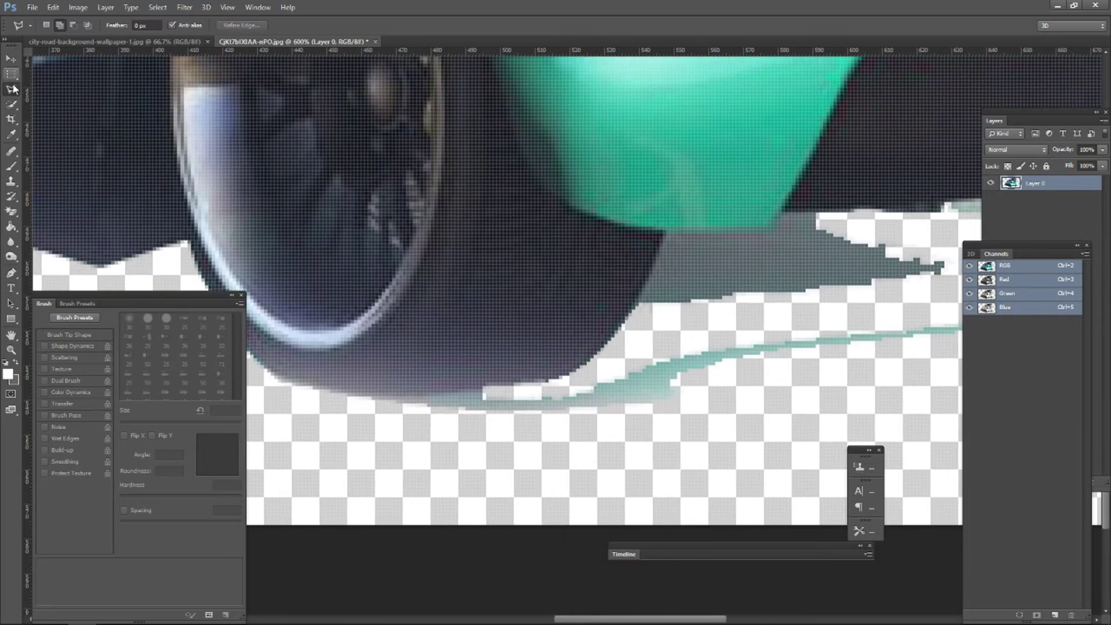
{"action": "right_click", "coordinate": [13, 87]}
{"action": "left_click", "coordinate": [58, 101]}
{"action": "left_click", "coordinate": [363, 400]}
{"action": "left_click", "coordinate": [444, 396]}
{"action": "left_click", "coordinate": [576, 377]}
{"action": "left_click", "coordinate": [630, 318]}
{"action": "left_click", "coordinate": [639, 301]}
{"action": "left_click", "coordinate": [665, 232]}
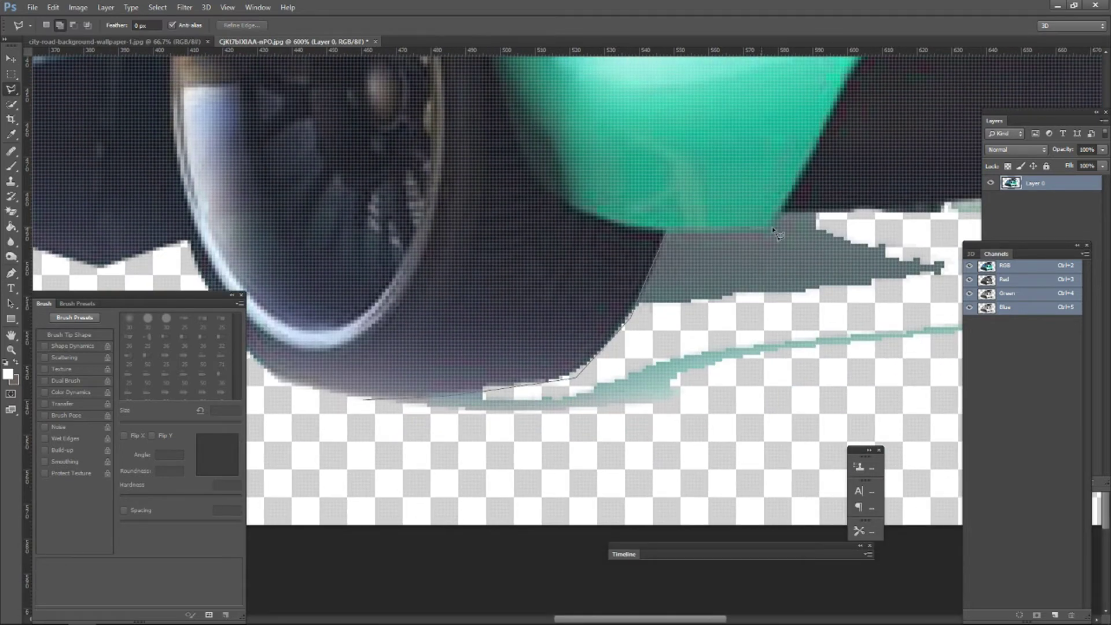
{"action": "left_click", "coordinate": [773, 228]}
{"action": "left_click", "coordinate": [782, 209]}
Extend the lasso outline below the exhaust pipe and along the bottom of the far rear wheel.
{"action": "left_click_drag", "start_coordinate": [828, 214], "coordinate": [353, 212]}
{"action": "left_click", "coordinate": [539, 212]}
{"action": "left_click", "coordinate": [595, 210]}
{"action": "left_click", "coordinate": [646, 184]}
{"action": "left_click", "coordinate": [783, 158]}
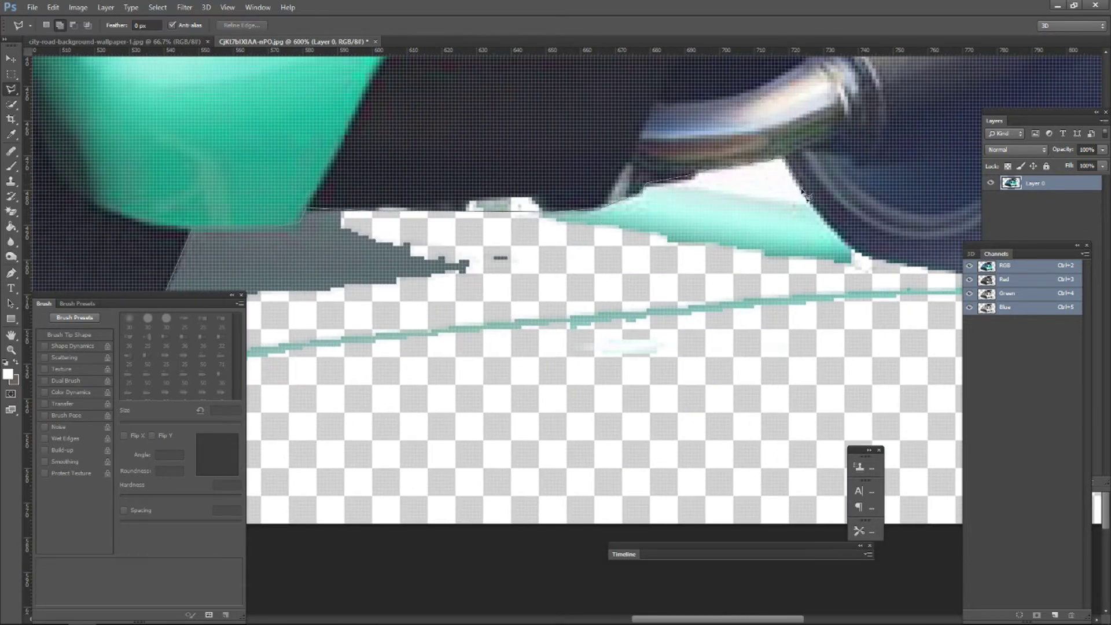
{"action": "left_click", "coordinate": [855, 254]}
{"action": "left_click_drag", "start_coordinate": [855, 255], "coordinate": [273, 233]}
{"action": "left_click", "coordinate": [387, 255]}
{"action": "left_click", "coordinate": [545, 244]}
{"action": "left_click", "coordinate": [634, 266]}
Close the lasso outline below the car, delete the leftover ground shadow inside it, and deselect.
{"action": "left_click", "coordinate": [466, 382]}
{"action": "left_click_drag", "start_coordinate": [466, 382], "coordinate": [797, 376]}
{"action": "left_click_drag", "start_coordinate": [409, 395], "coordinate": [1099, 399]}
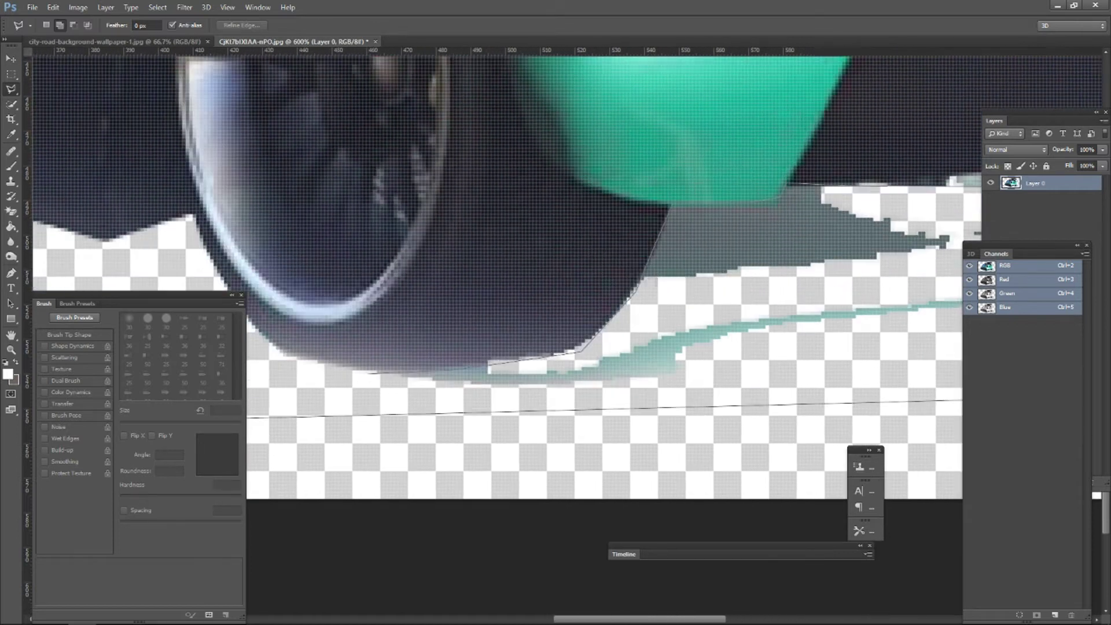
{"action": "double_click", "coordinate": [434, 414]}
{"action": "key", "text": "Delete"}
{"action": "key", "text": "ctrl+d"}
Erase the white gaps beneath the rear spoiler beside its near strut with the Magic Eraser.
{"action": "key", "text": "ctrl+minus"}
{"action": "key", "text": "ctrl+minus"}
{"action": "key", "text": "ctrl+minus"}
{"action": "key", "text": "ctrl+minus"}
{"action": "key", "text": "ctrl+minus"}
{"action": "key", "text": "ctrl+plus"}
{"action": "key", "text": "ctrl+plus"}
{"action": "key", "text": "ctrl+plus"}
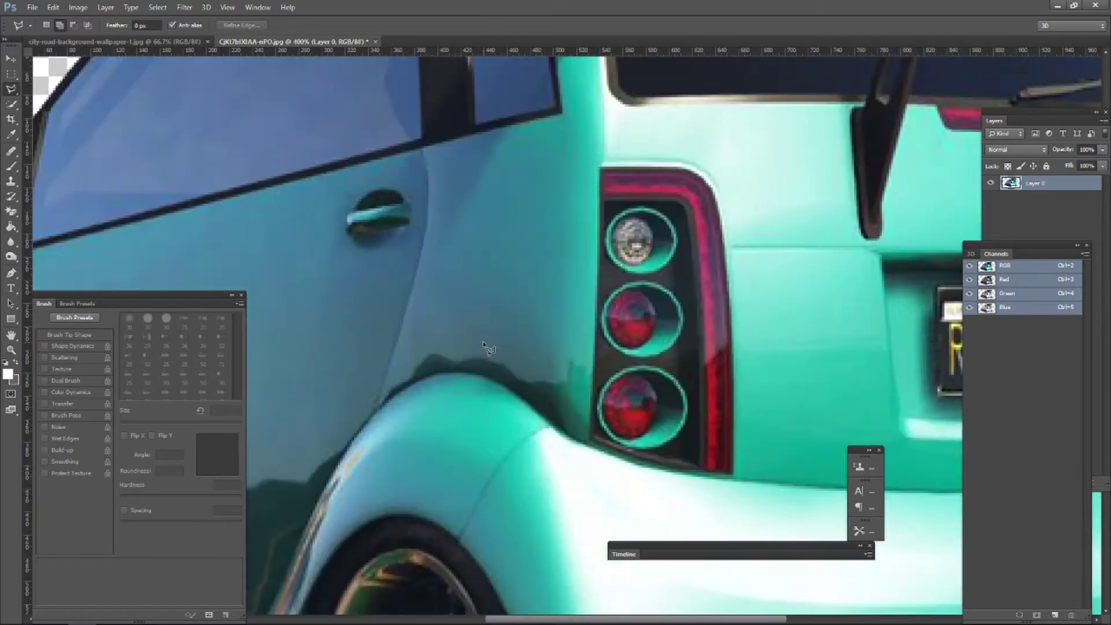
{"action": "left_click_drag", "start_coordinate": [746, 145], "coordinate": [603, 345]}
{"action": "key", "text": "ctrl+plus"}
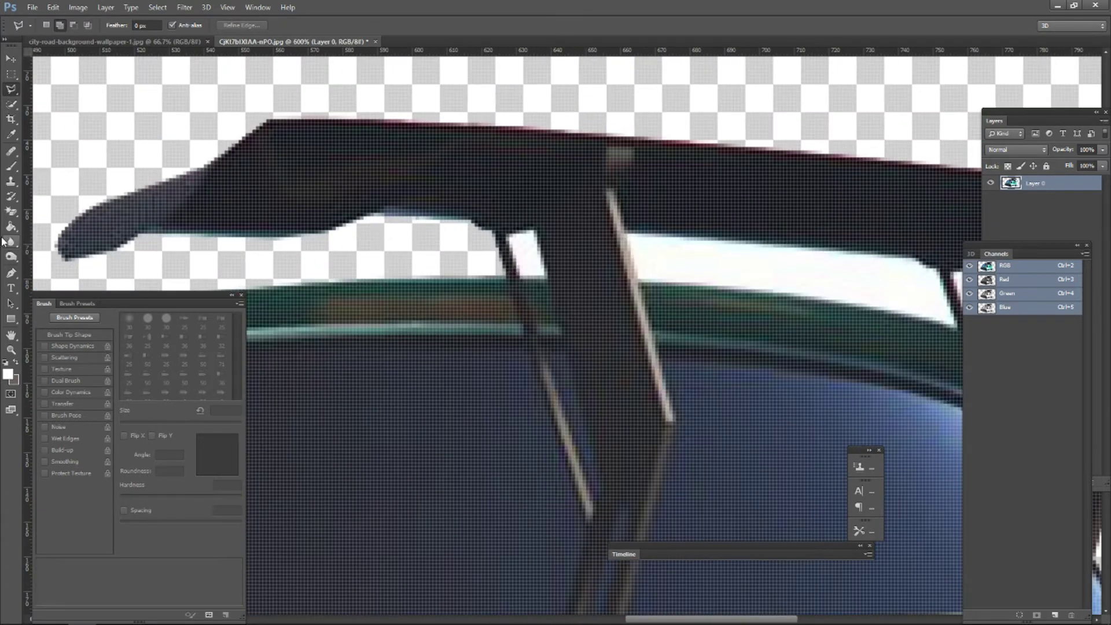
{"action": "left_click", "coordinate": [10, 211]}
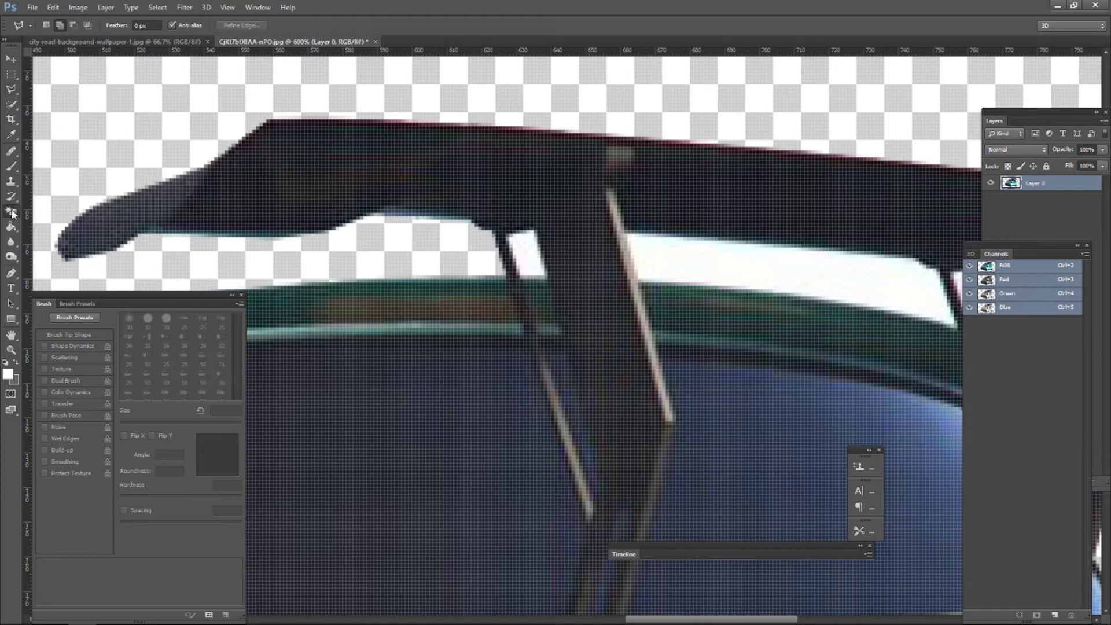
{"action": "left_click", "coordinate": [533, 250]}
{"action": "key", "text": "Delete"}
{"action": "left_click", "coordinate": [724, 266]}
{"action": "key", "text": "Delete"}
Erase the two white gaps beside the spoiler's far strut with the Magic Eraser.
{"action": "left_click_drag", "start_coordinate": [786, 279], "coordinate": [321, 270]}
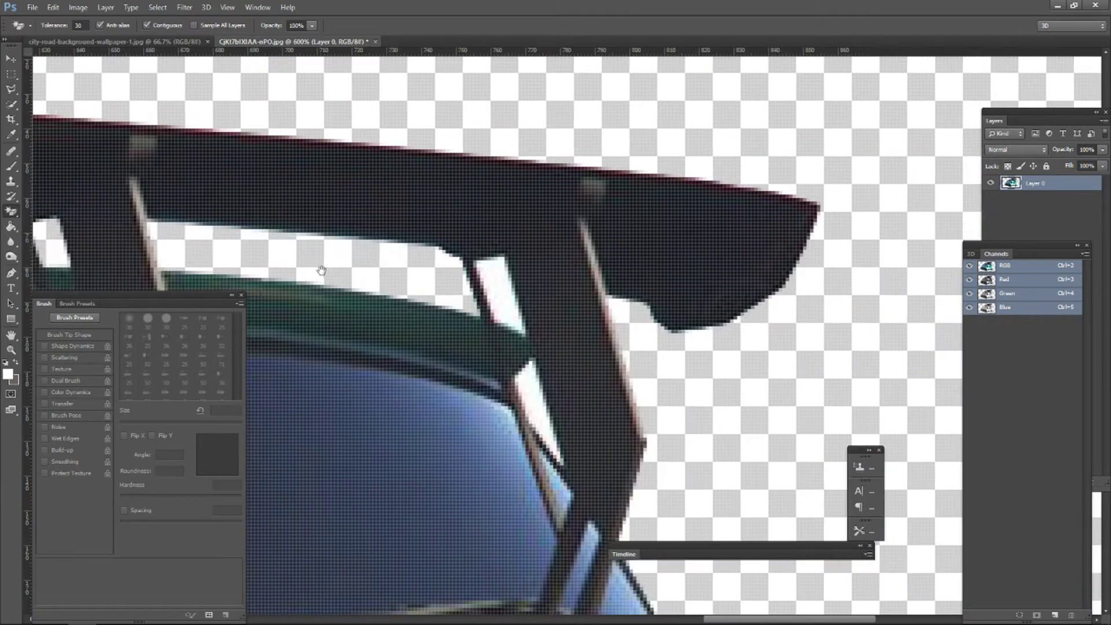
{"action": "left_click", "coordinate": [484, 279]}
{"action": "key", "text": "Delete"}
{"action": "left_click", "coordinate": [519, 410]}
{"action": "key", "text": "Delete"}
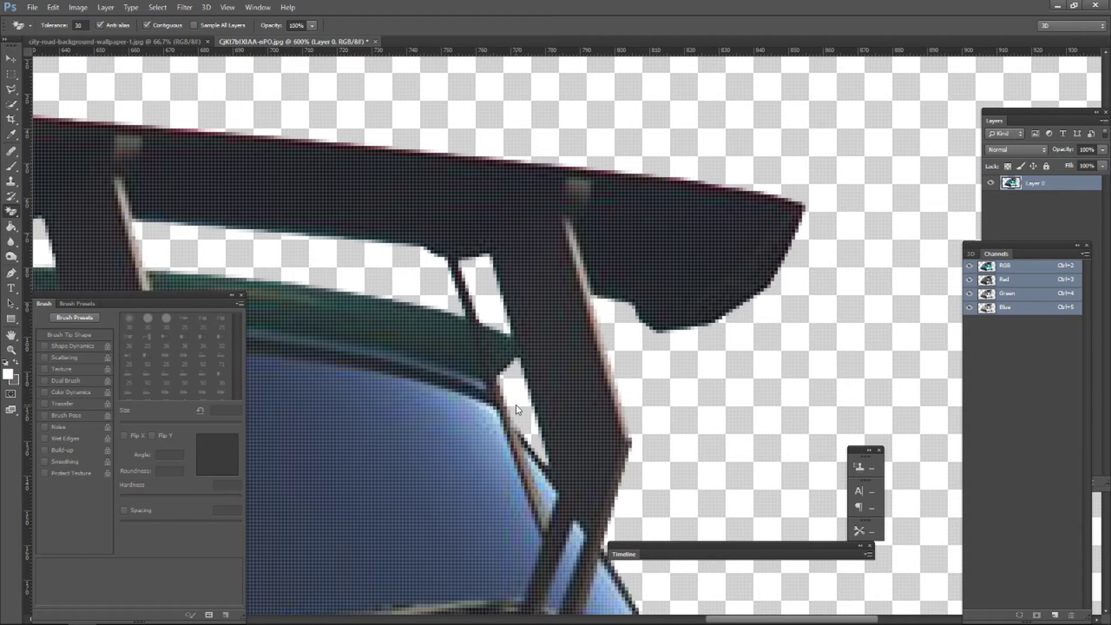
Copy the entire car cutout into the city road document and convert the pasted layer to a Smart Object.
{"action": "scroll", "coordinate": [518, 408], "scroll_direction": "down", "scroll_amount": 2}
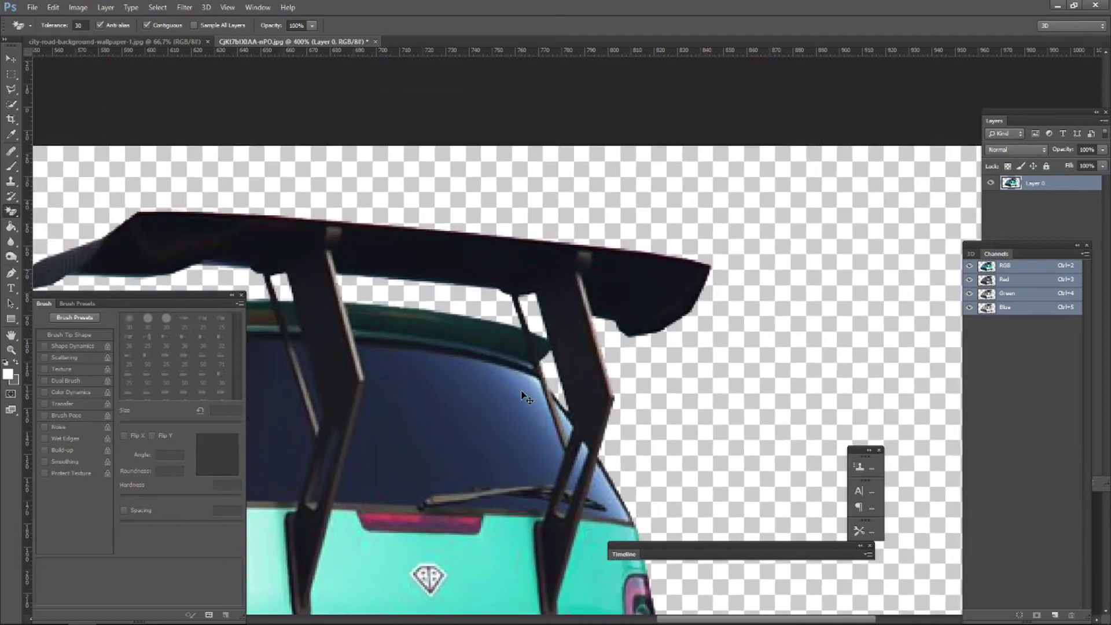
{"action": "scroll", "coordinate": [524, 397], "scroll_direction": "down", "scroll_amount": 3}
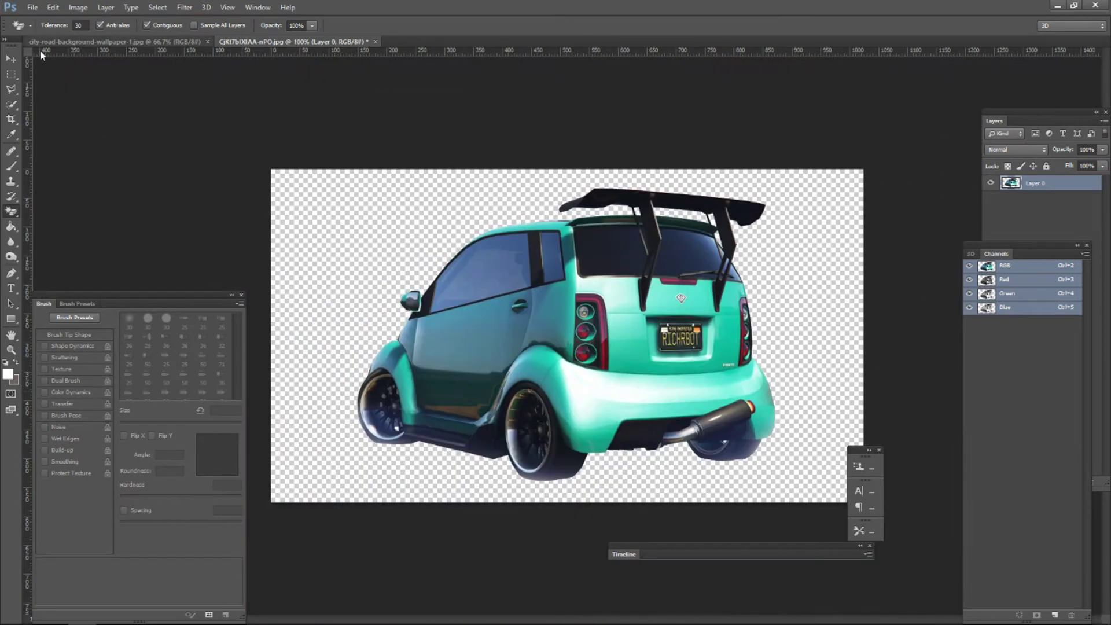
{"action": "left_click", "coordinate": [11, 74]}
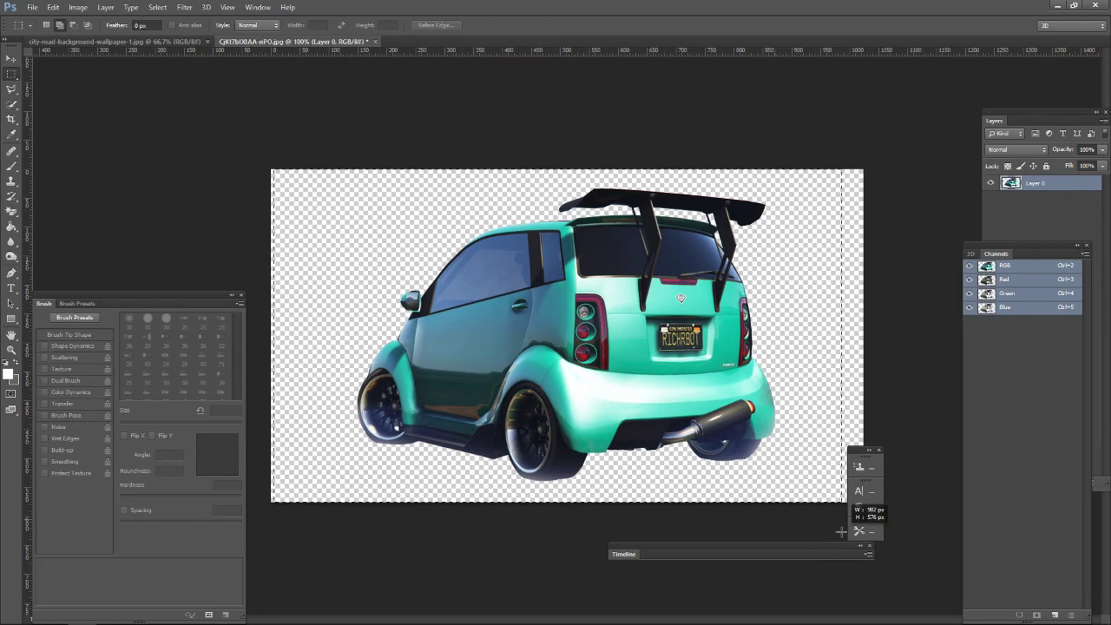
{"action": "key", "text": "ctrl+a"}
{"action": "key", "text": "ctrl+c"}
{"action": "key", "text": "ctrl+Tab"}
{"action": "key", "text": "ctrl+v"}
{"action": "right_click", "coordinate": [1051, 180]}
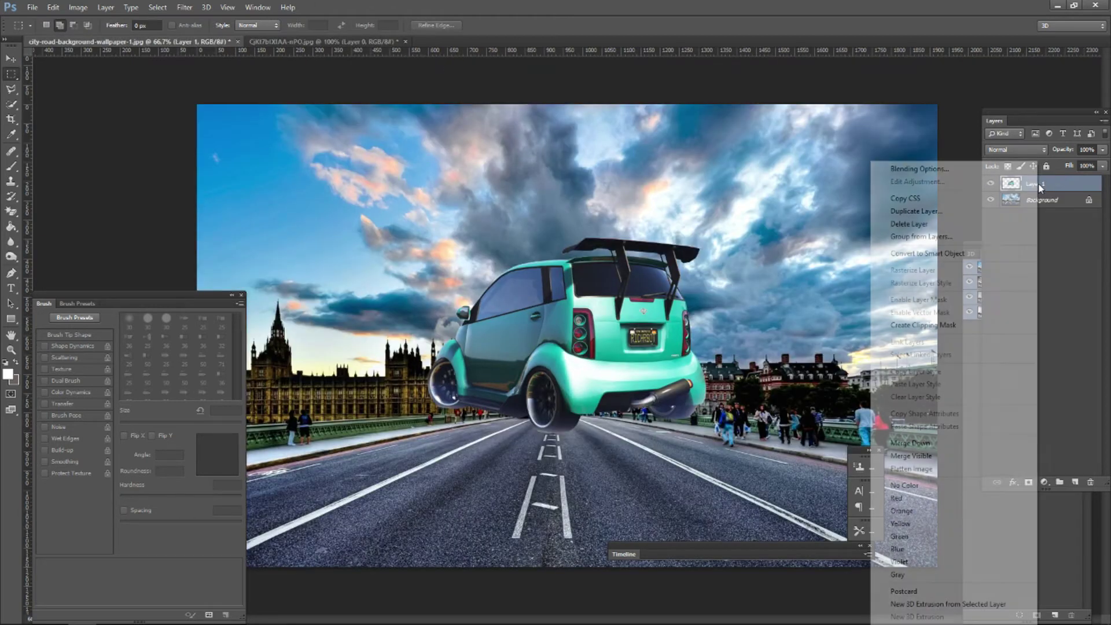
{"action": "left_click", "coordinate": [968, 252]}
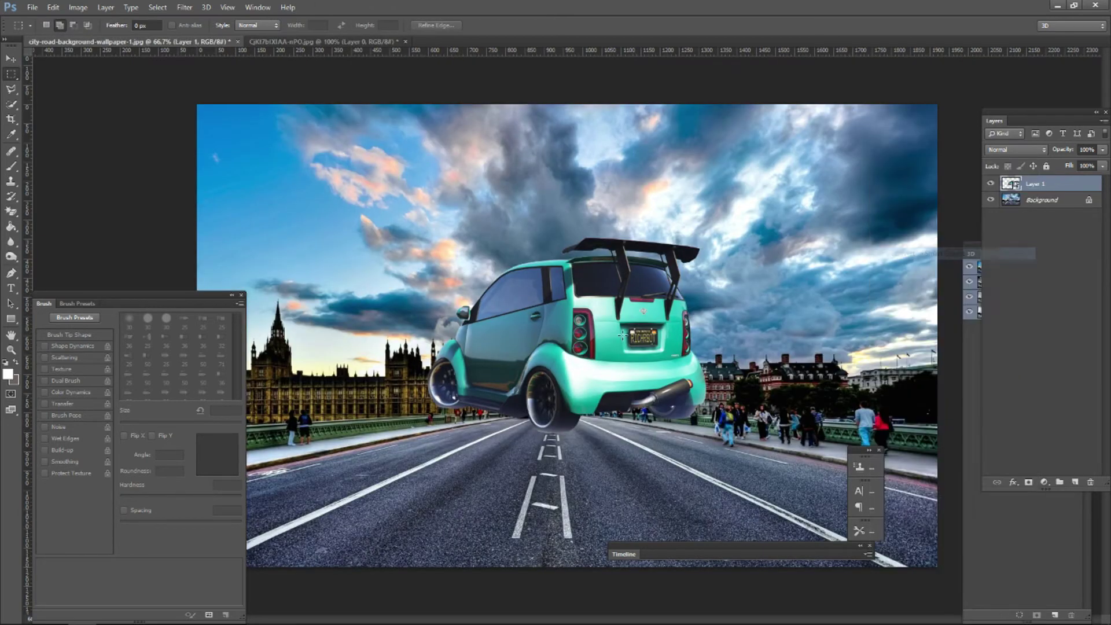
Free-transform the car to about 95% scale with about 2° rotation, and place it on the road's right-hand lane.
{"action": "right_click", "coordinate": [552, 340]}
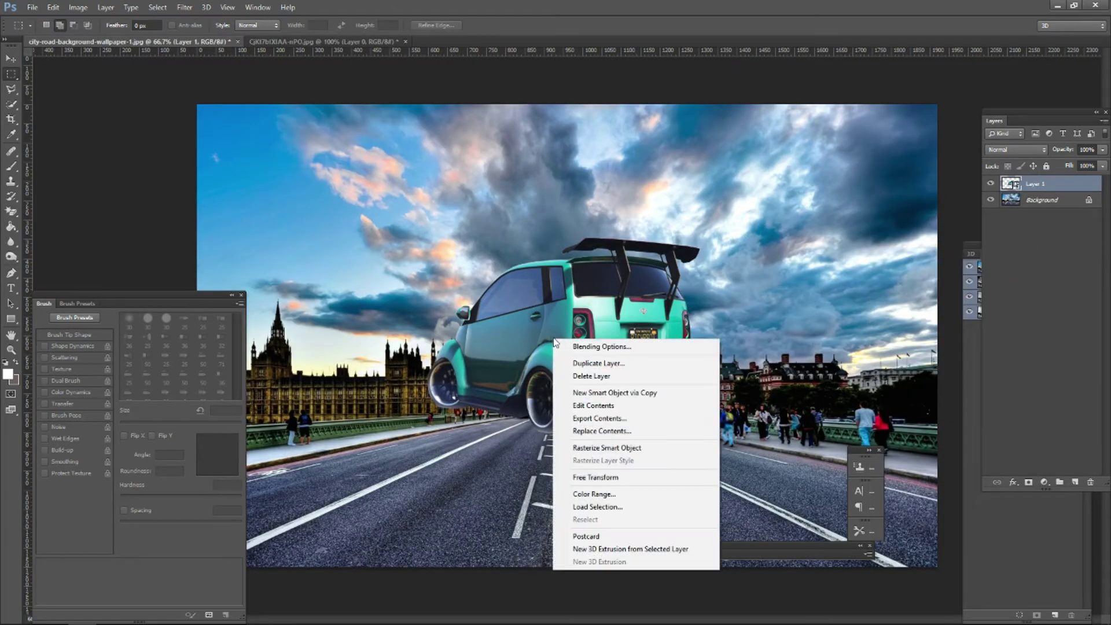
{"action": "left_click", "coordinate": [579, 478]}
{"action": "left_click_drag", "start_coordinate": [569, 297], "coordinate": [688, 395]}
{"action": "left_click_drag", "start_coordinate": [868, 408], "coordinate": [873, 415]}
{"action": "left_click_drag", "start_coordinate": [550, 331], "coordinate": [565, 343]}
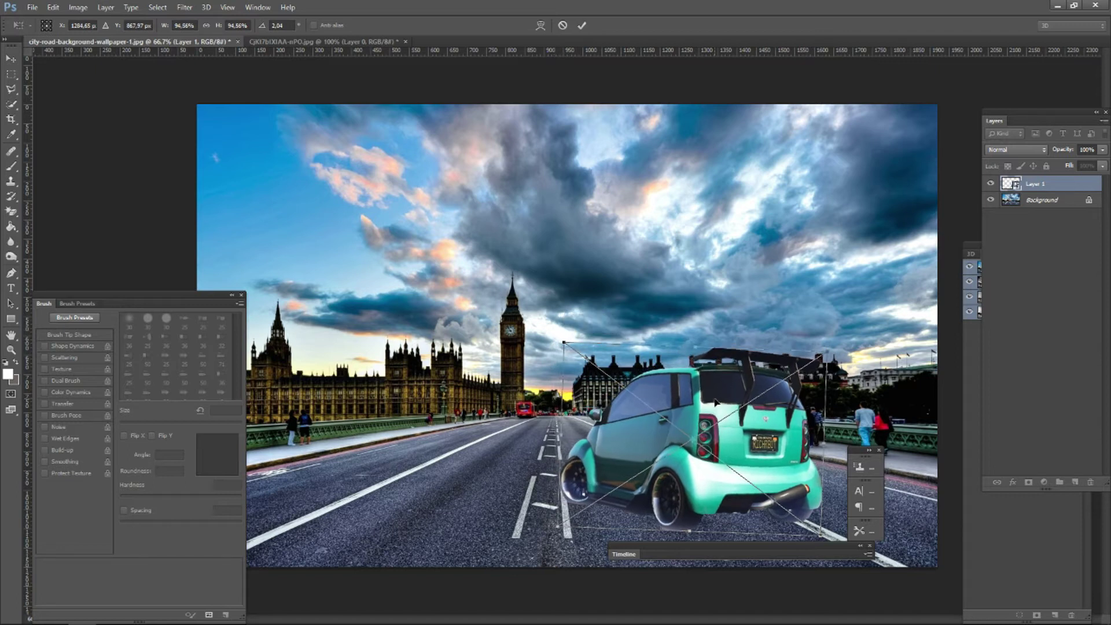
{"action": "key", "text": "Return"}
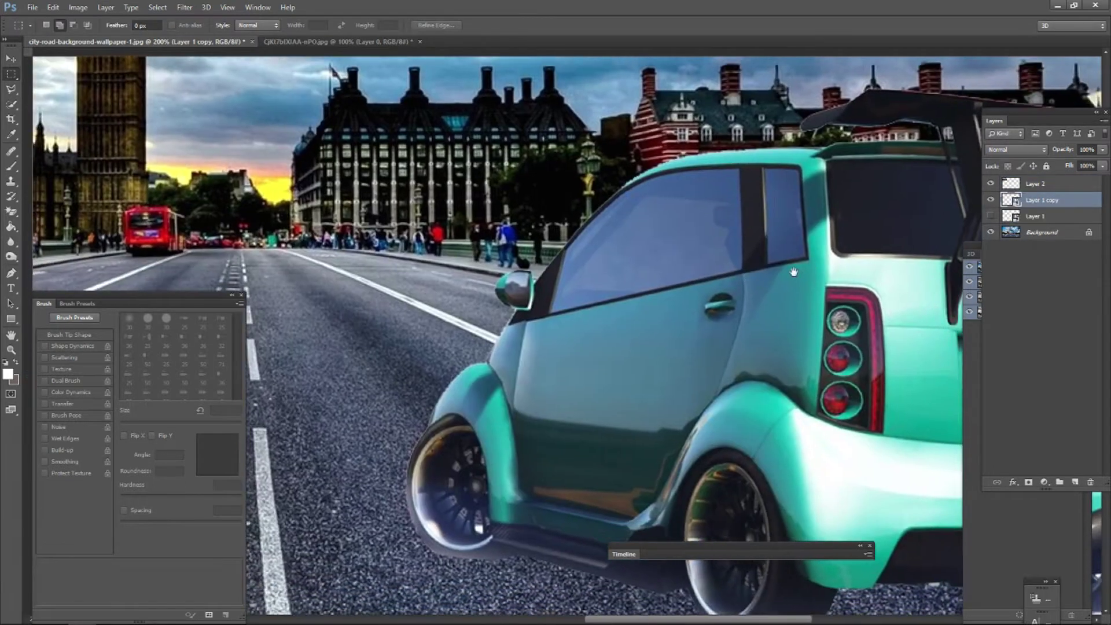
Add a layer mask to the Layer 1 copy car layer.
{"action": "left_click_drag", "start_coordinate": [822, 283], "coordinate": [570, 299]}
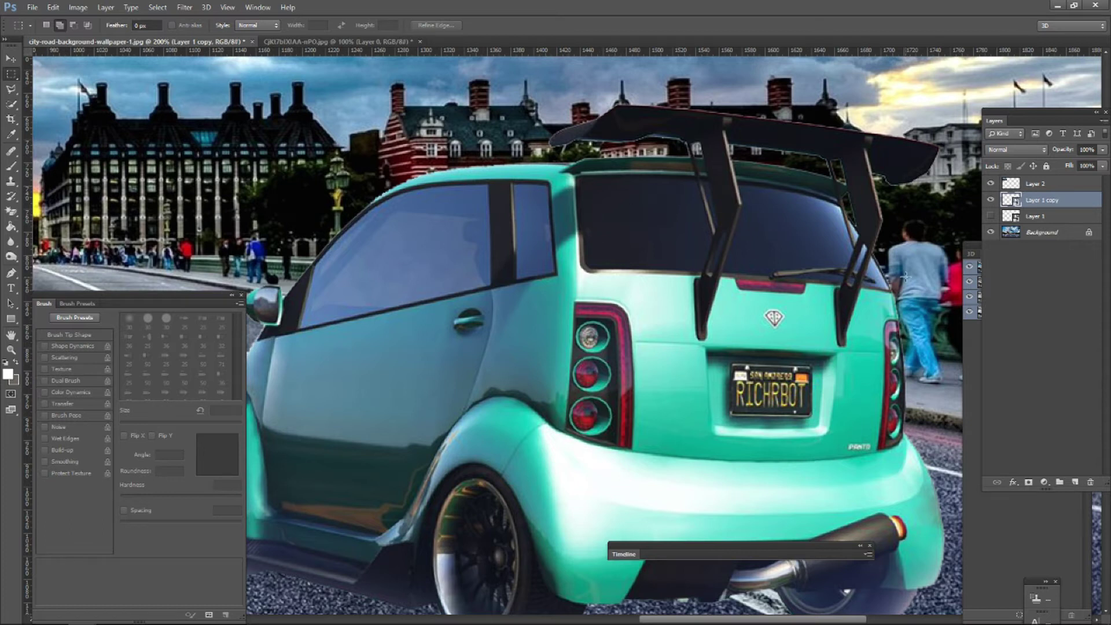
{"action": "left_click", "coordinate": [1029, 482]}
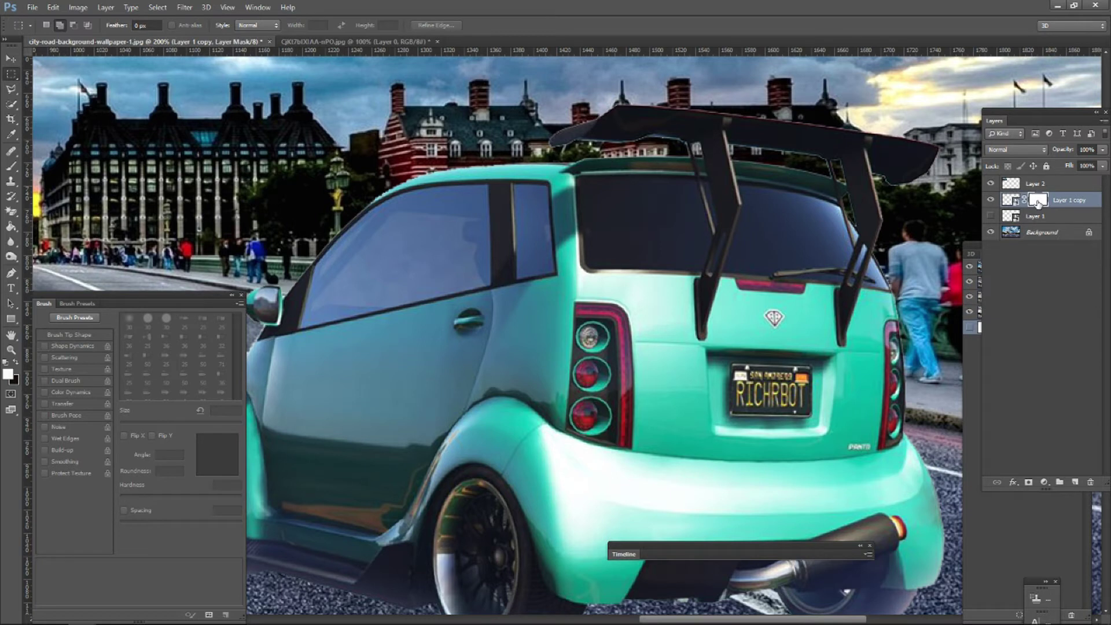
Select the lighter glass area inside the car's front side window with the Polygonal Lasso.
{"action": "left_click", "coordinate": [11, 89]}
{"action": "key", "text": "ctrl+plus"}
{"action": "key", "text": "ctrl+plus"}
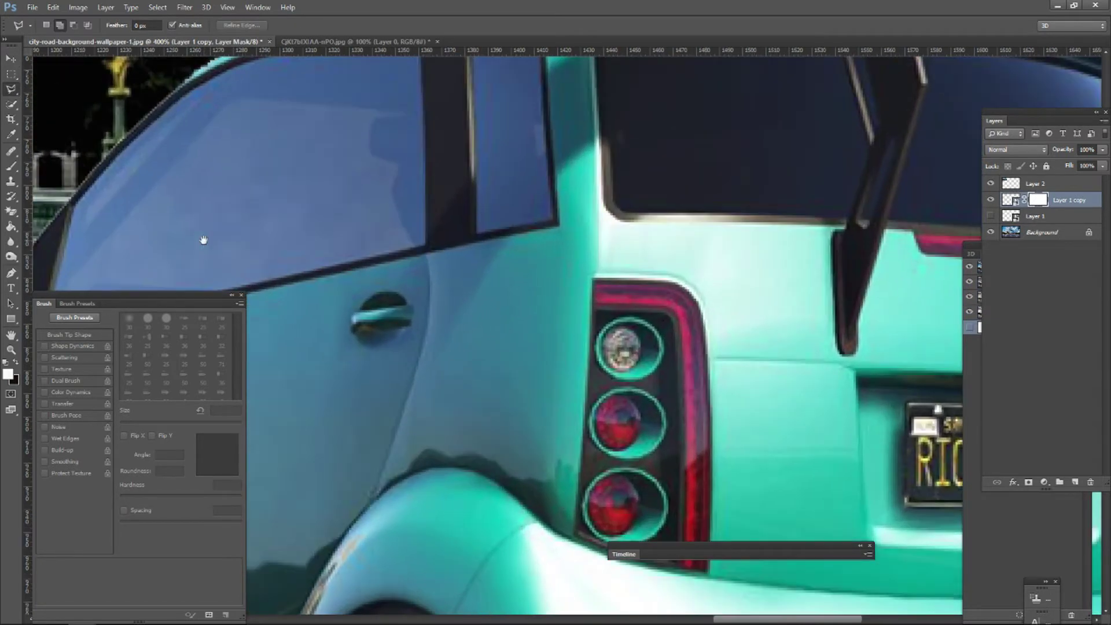
{"action": "key", "text": "ctrl+plus"}
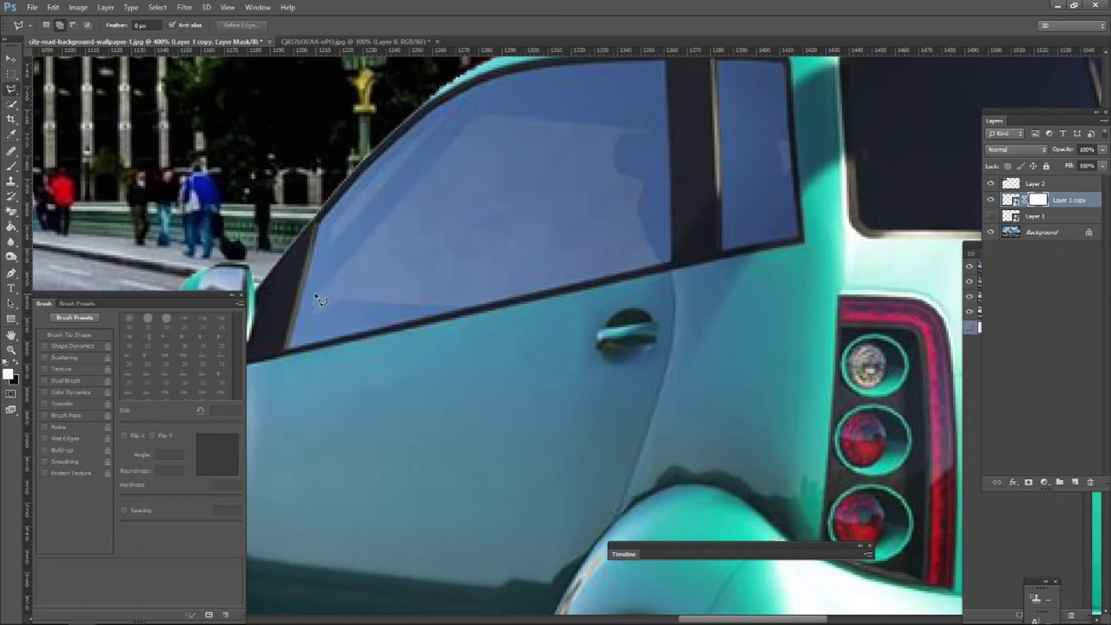
{"action": "left_click", "coordinate": [479, 115]}
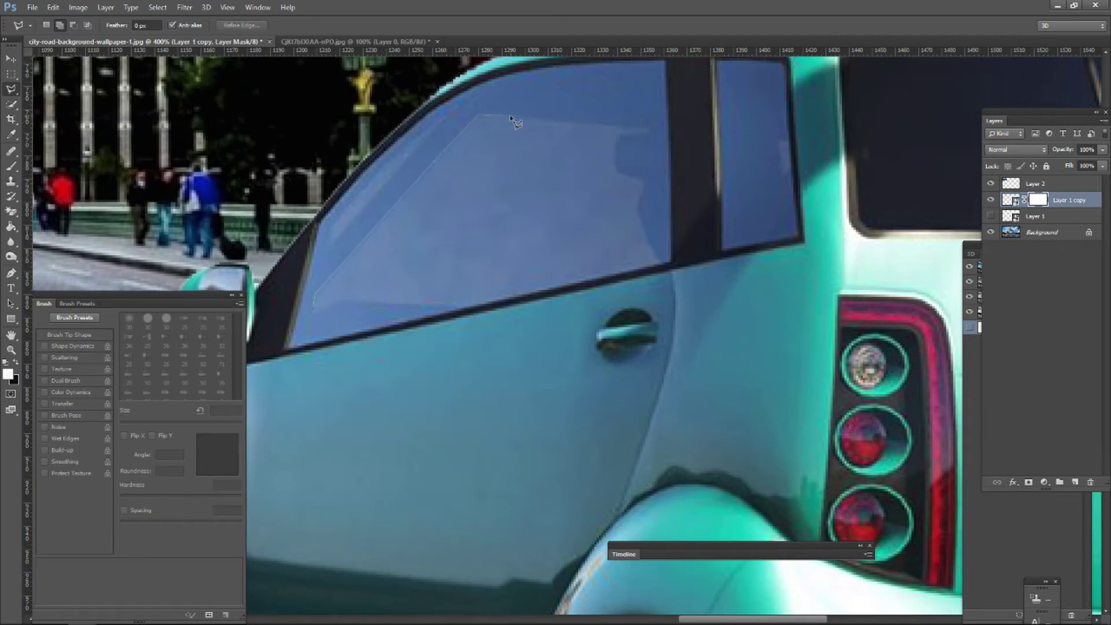
{"action": "left_click", "coordinate": [651, 132]}
{"action": "left_click", "coordinate": [619, 136]}
{"action": "left_click", "coordinate": [617, 169]}
{"action": "left_click", "coordinate": [627, 175]}
{"action": "left_click", "coordinate": [643, 181]}
{"action": "left_click", "coordinate": [636, 204]}
{"action": "left_click", "coordinate": [663, 263]}
{"action": "left_click", "coordinate": [313, 317]}
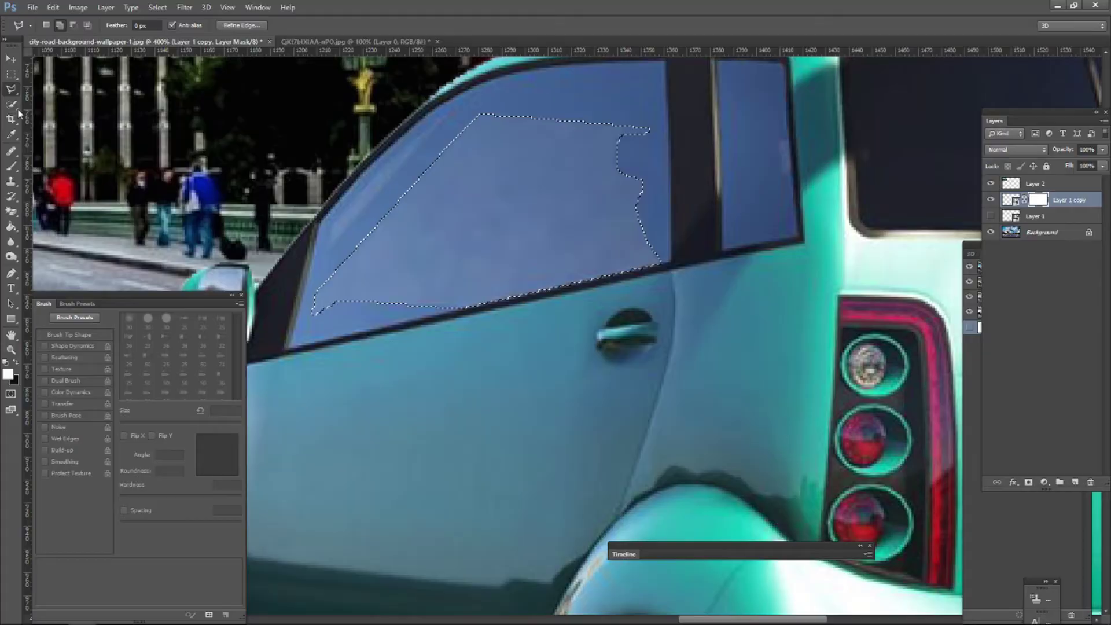
Paint the car layer's mask over the selected side-window glass with a soft black 69 px brush at 13% opacity, and deselect.
{"action": "left_click", "coordinate": [11, 168]}
{"action": "key", "text": "x"}
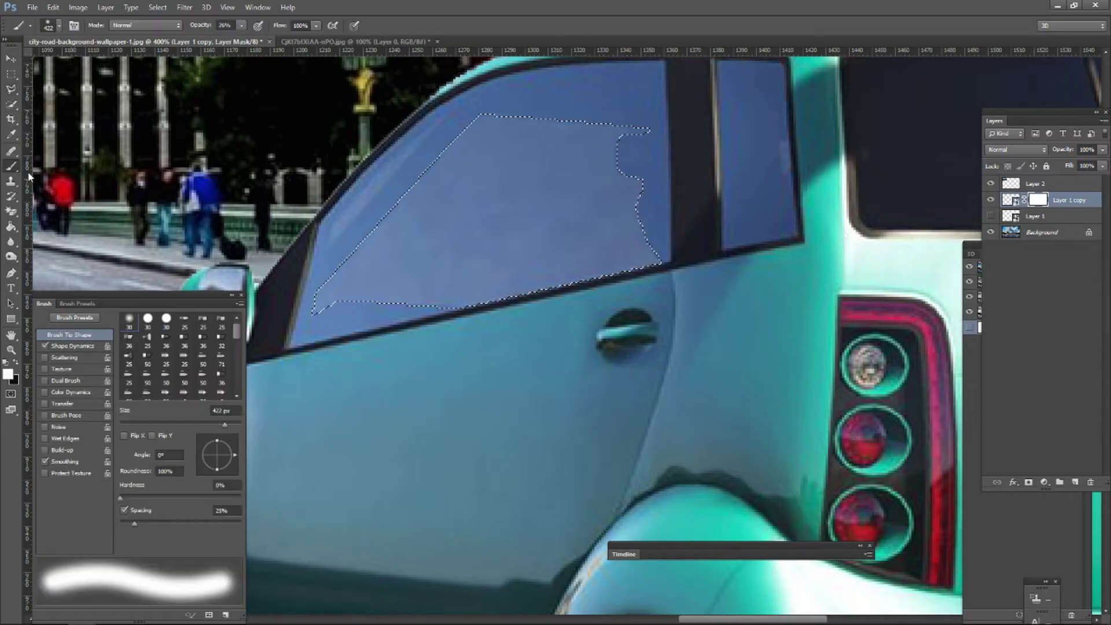
{"action": "left_click", "coordinate": [58, 26]}
{"action": "left_click_drag", "start_coordinate": [44, 63], "coordinate": [56, 63]}
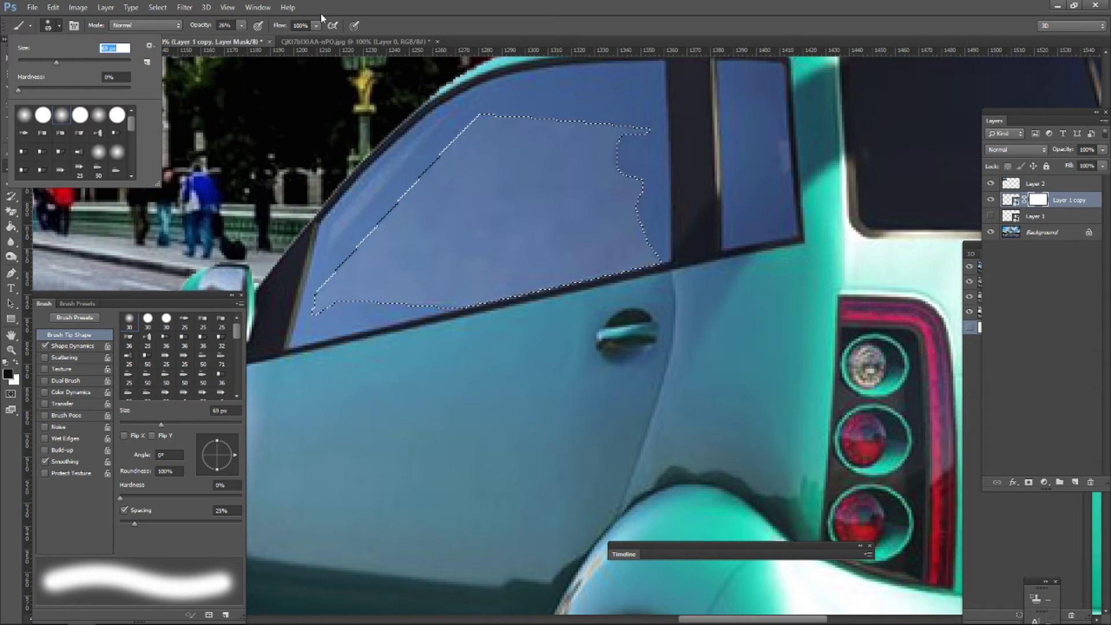
{"action": "left_click", "coordinate": [242, 26]}
{"action": "left_click", "coordinate": [233, 38]}
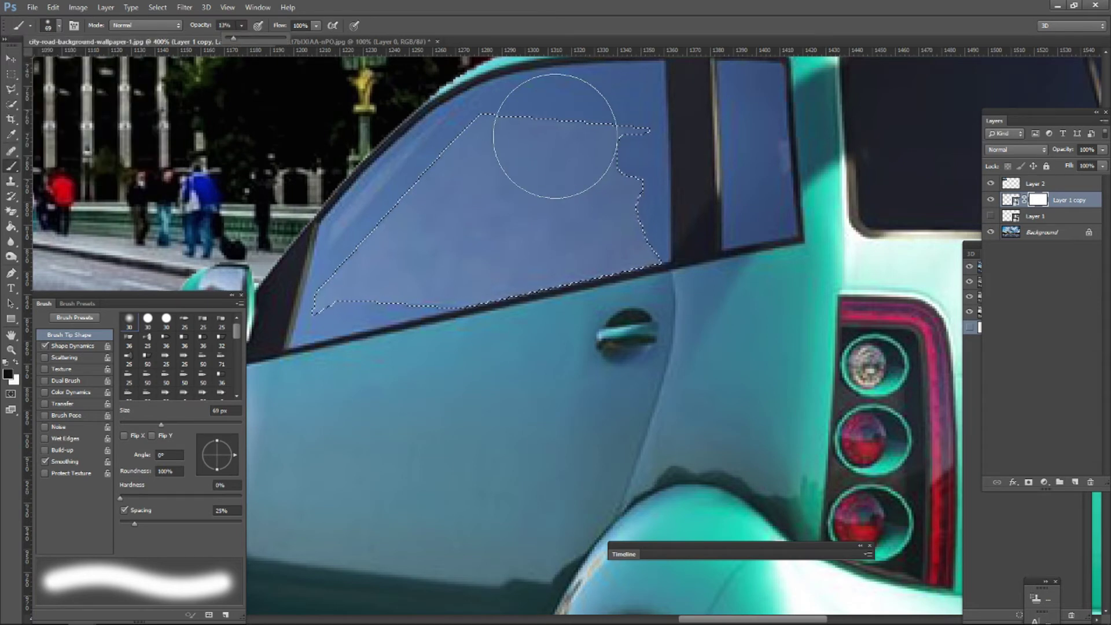
{"action": "mouse_move", "coordinate": [637, 162]}
{"action": "left_mouse_down"}
{"action": "mouse_move", "coordinate": [506, 139]}
{"action": "mouse_move", "coordinate": [572, 186]}
{"action": "left_mouse_up"}
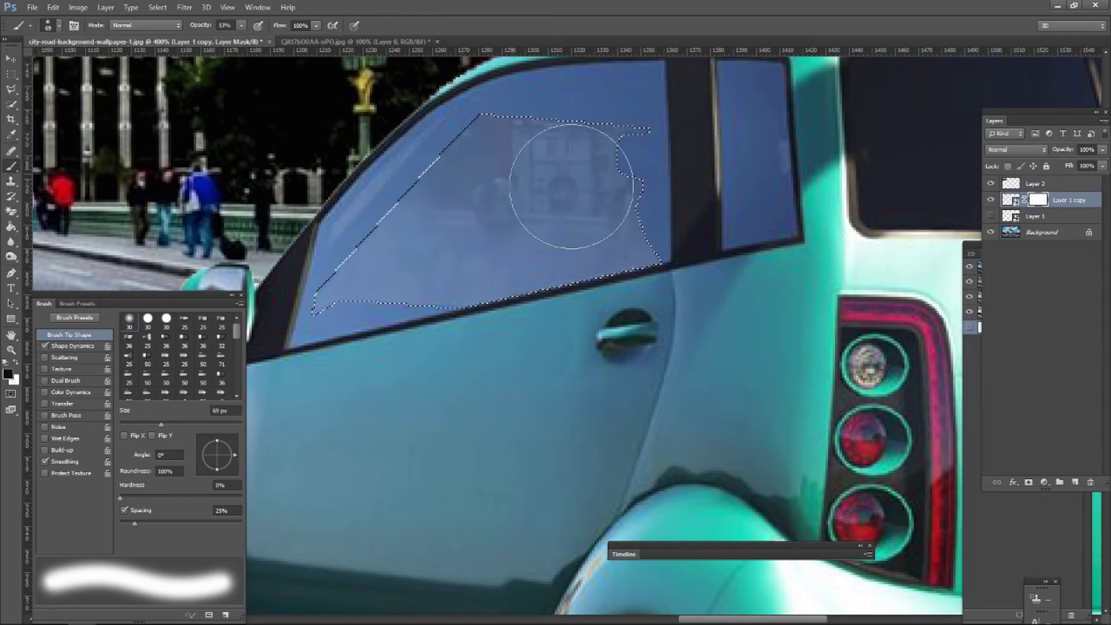
{"action": "mouse_move", "coordinate": [470, 210]}
{"action": "left_mouse_down"}
{"action": "mouse_move", "coordinate": [640, 228]}
{"action": "mouse_move", "coordinate": [322, 285]}
{"action": "mouse_move", "coordinate": [719, 285]}
{"action": "mouse_move", "coordinate": [464, 279]}
{"action": "left_mouse_up"}
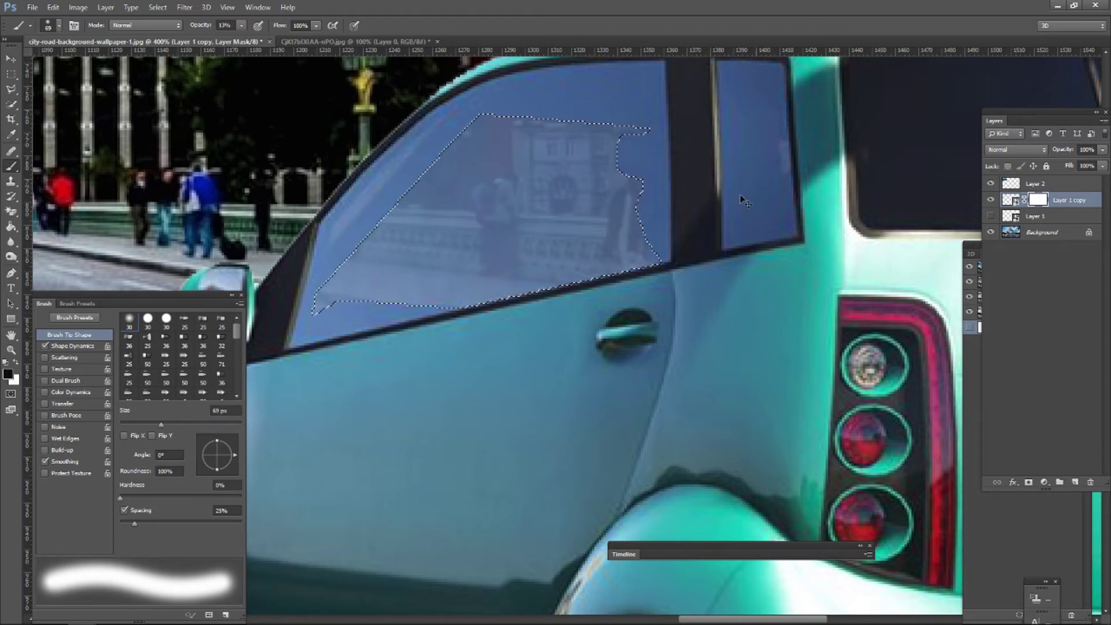
{"action": "key", "text": "ctrl+d"}
{"action": "scroll", "coordinate": [822, 317], "scroll_direction": "down", "scroll_amount": 5}
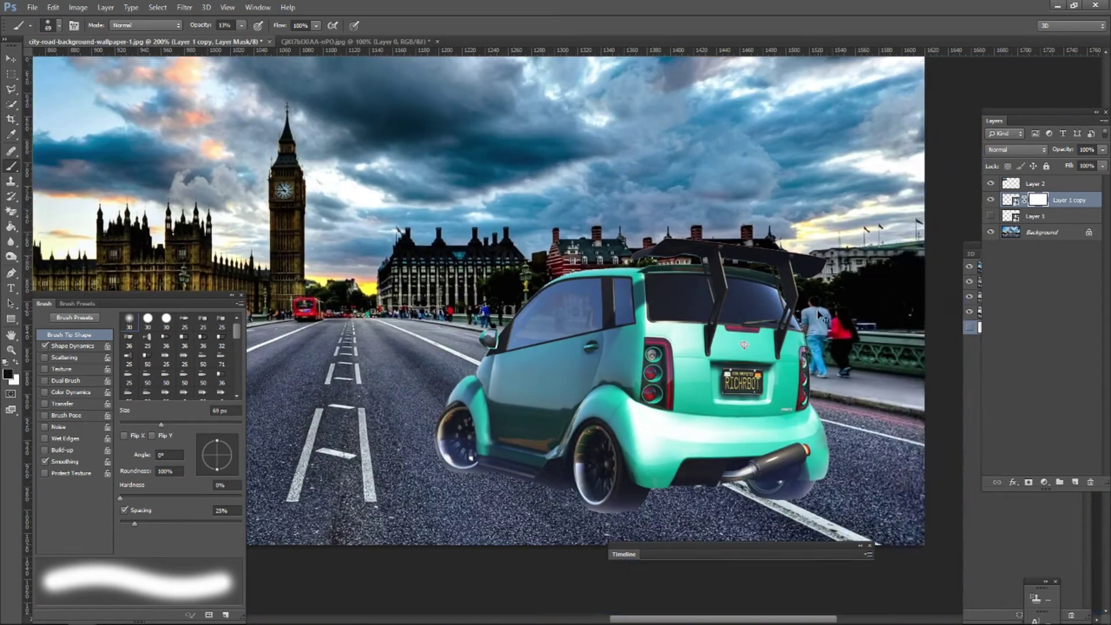
Rasterize the Layer 1 copy car layer and clip a Levels adjustment with a black input level of 27 onto it.
{"action": "right_click", "coordinate": [1062, 199]}
{"action": "left_click", "coordinate": [970, 299]}
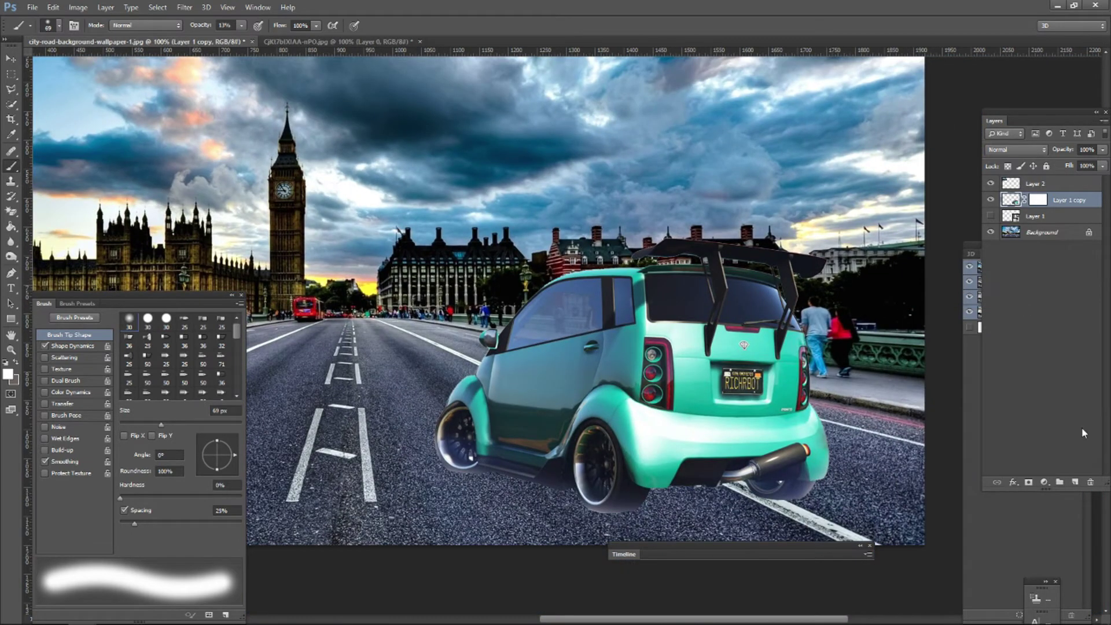
{"action": "left_click", "coordinate": [1045, 484]}
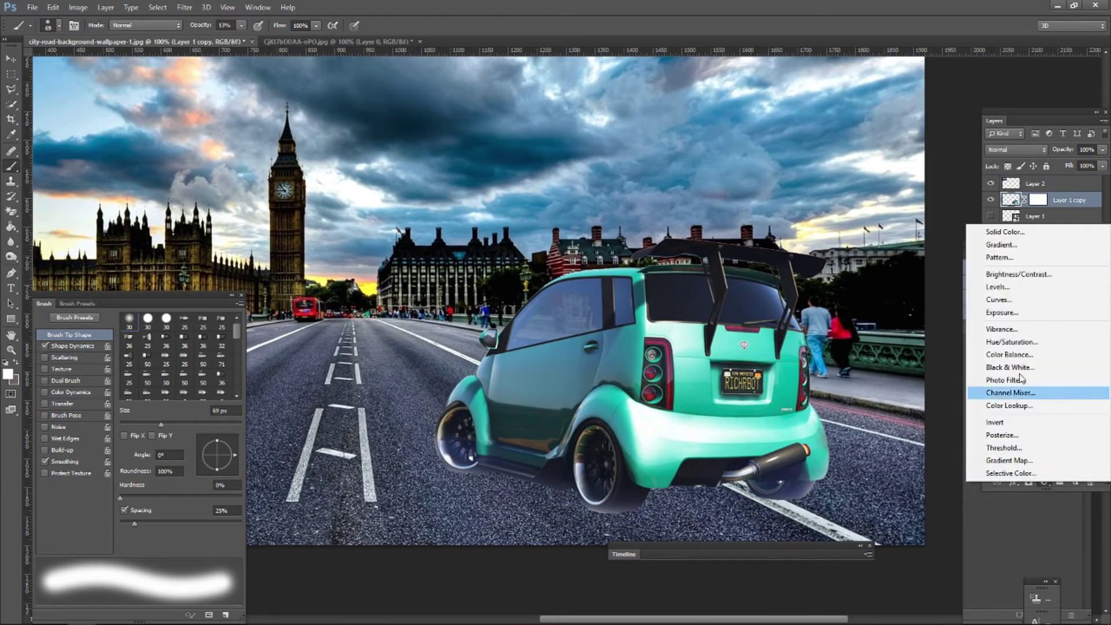
{"action": "left_click", "coordinate": [1001, 287]}
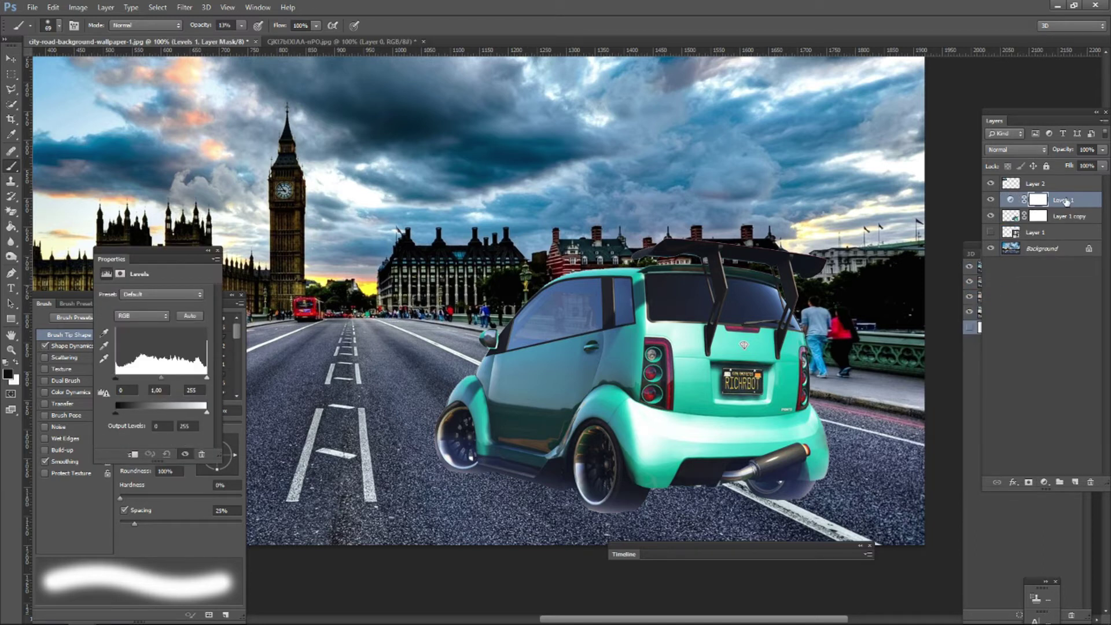
{"action": "right_click", "coordinate": [1067, 201]}
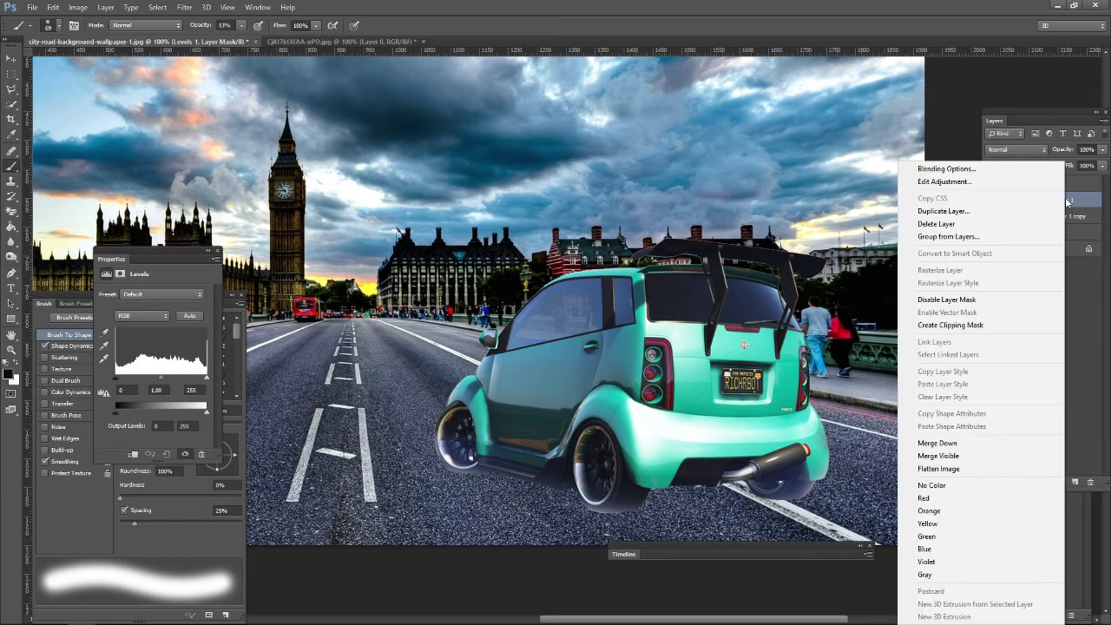
{"action": "left_click", "coordinate": [971, 326]}
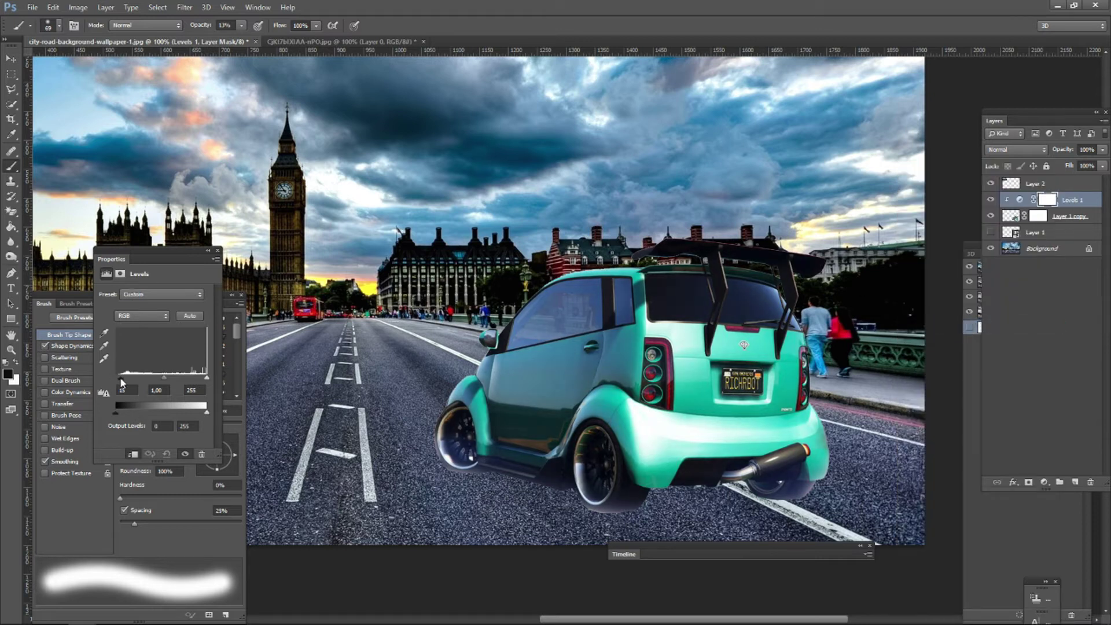
{"action": "left_click_drag", "start_coordinate": [121, 379], "coordinate": [127, 379]}
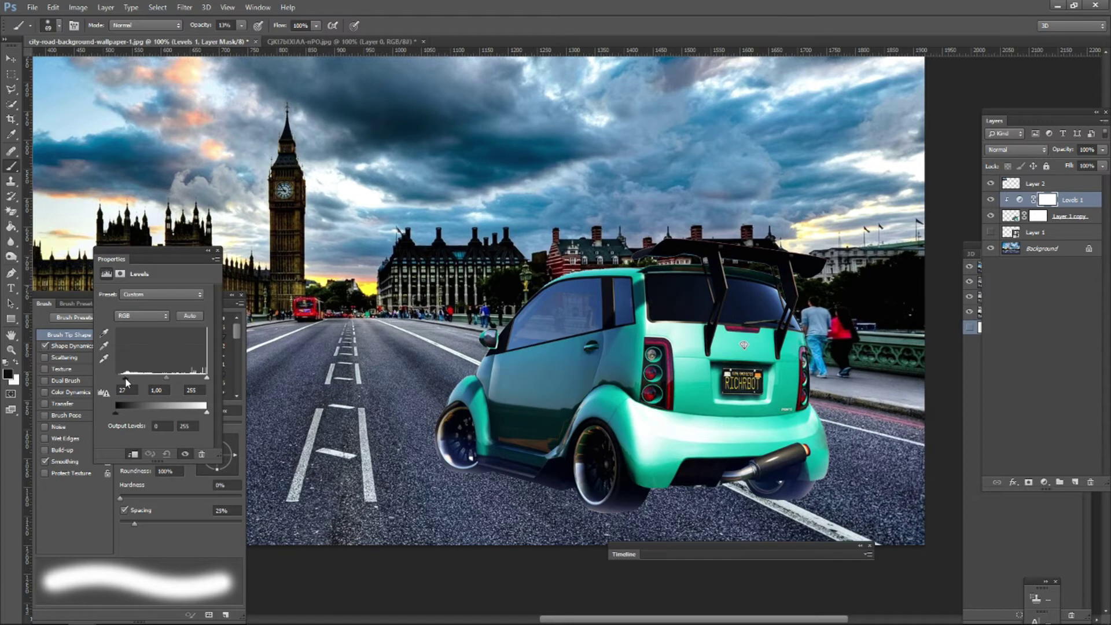
Add a Vibrance adjustment clipped to the car layer, with vibrance +44 and a slightly reduced saturation.
{"action": "left_click", "coordinate": [1071, 216]}
{"action": "left_click", "coordinate": [1045, 482]}
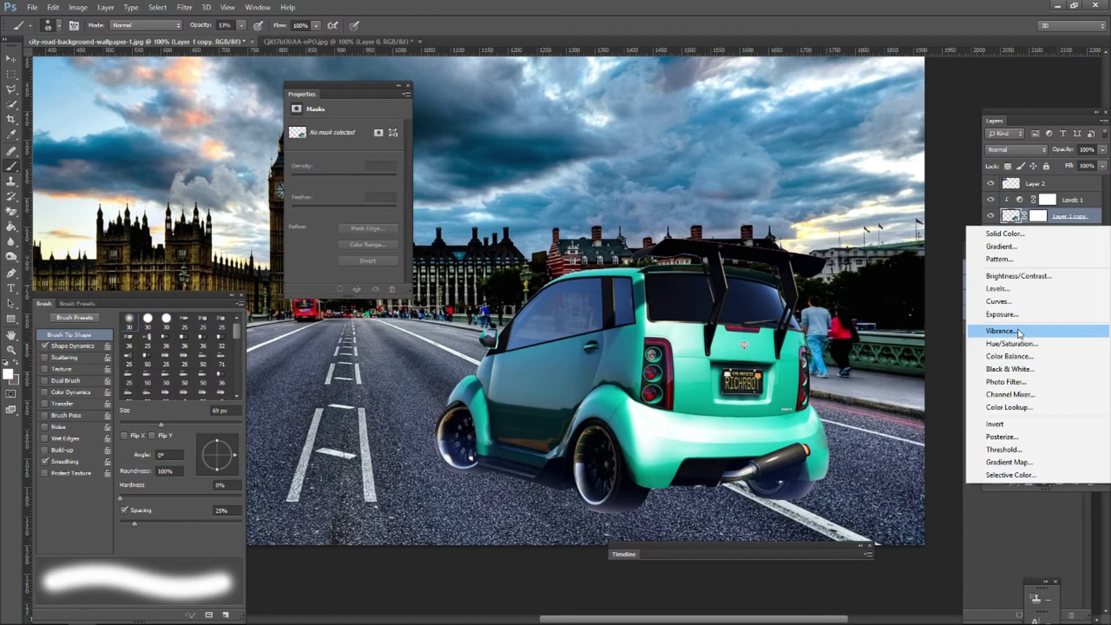
{"action": "left_click", "coordinate": [1020, 331]}
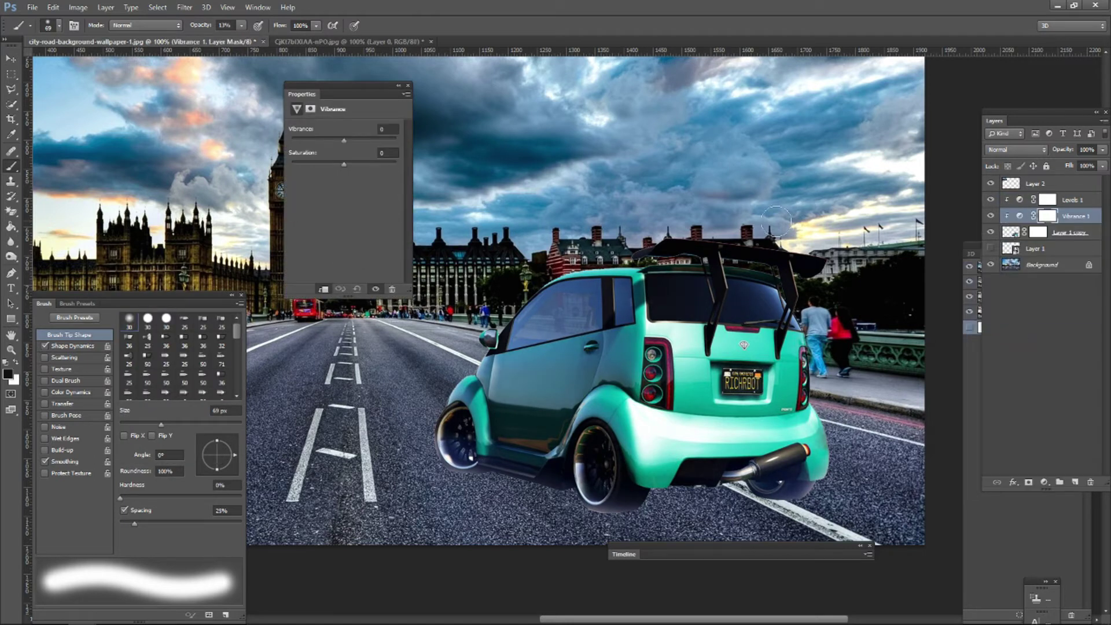
{"action": "left_click_drag", "start_coordinate": [343, 141], "coordinate": [314, 169]}
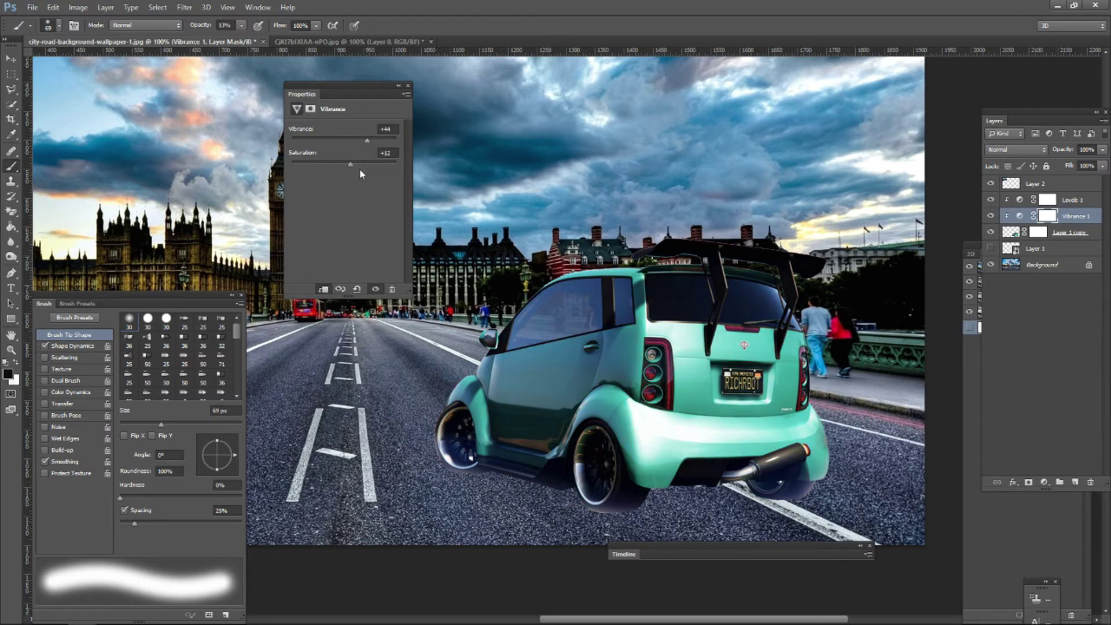
{"action": "left_click_drag", "start_coordinate": [359, 168], "coordinate": [338, 172]}
{"action": "left_click_drag", "start_coordinate": [347, 85], "coordinate": [1072, 363]}
Burn the wheels and underside on the Layer 1 copy car layer with a 164 px brush, Shadows range and 16% exposure.
{"action": "left_click", "coordinate": [1011, 232]}
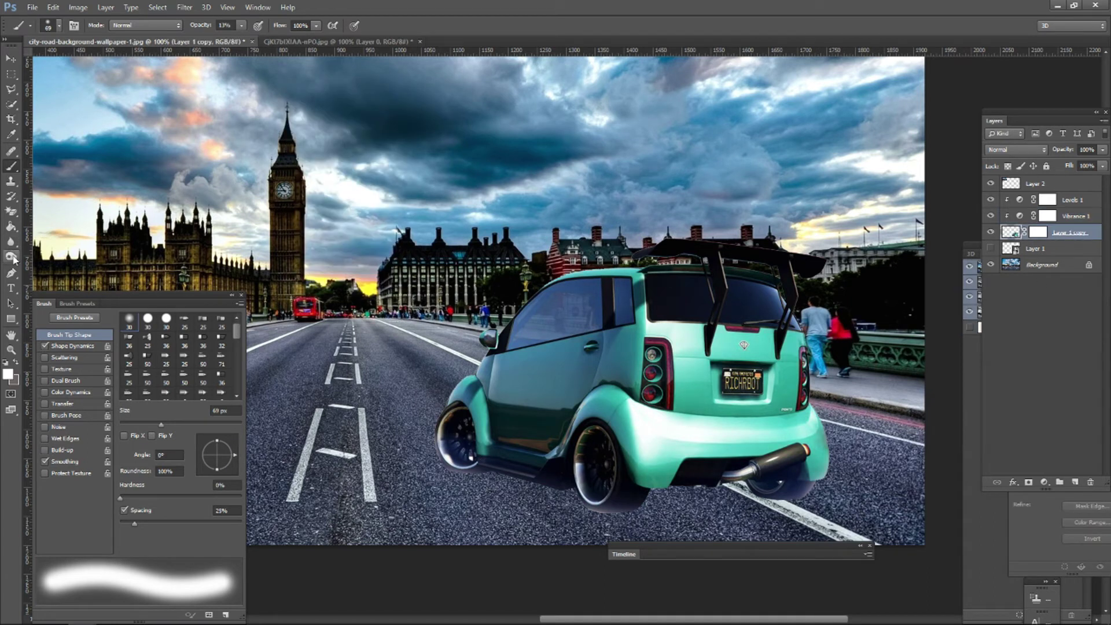
{"action": "left_click_drag", "start_coordinate": [10, 256], "coordinate": [51, 266]}
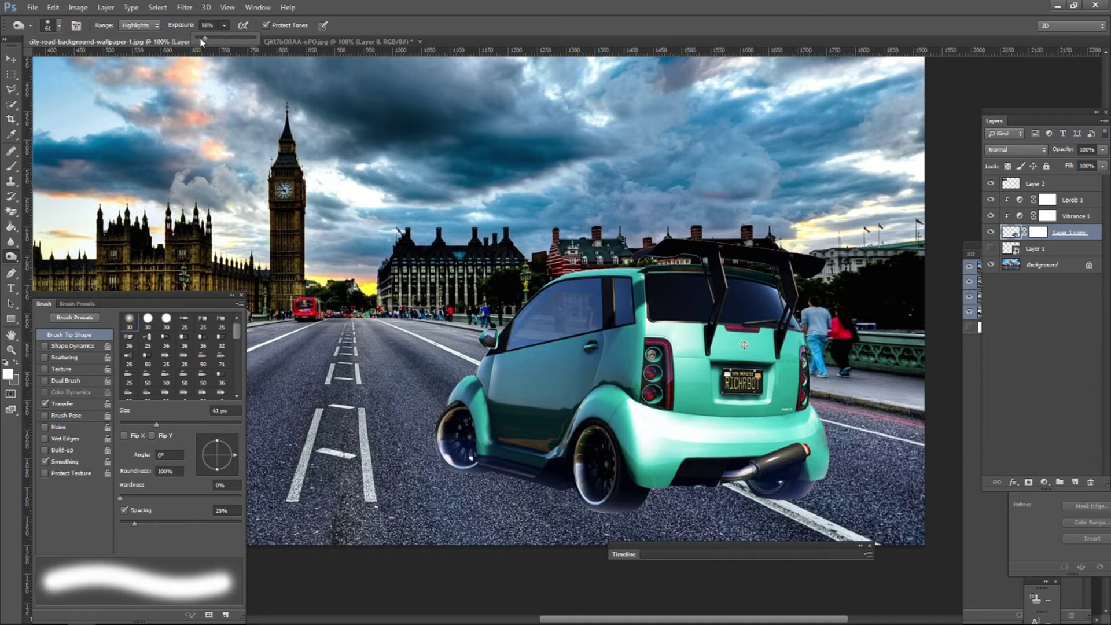
{"action": "left_click", "coordinate": [56, 25]}
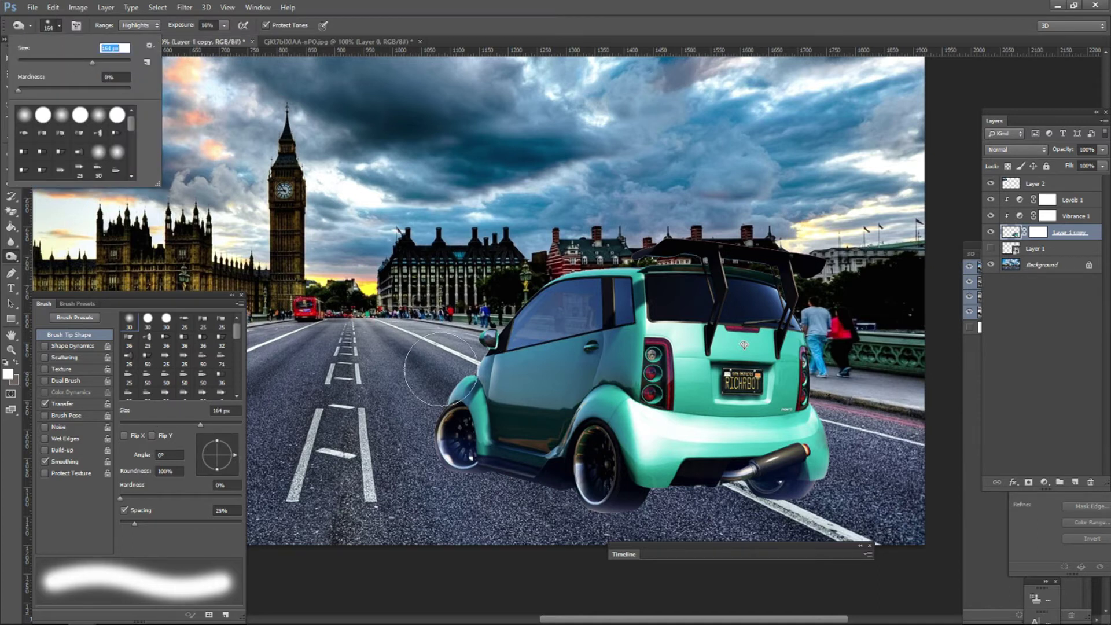
{"action": "left_click", "coordinate": [135, 25]}
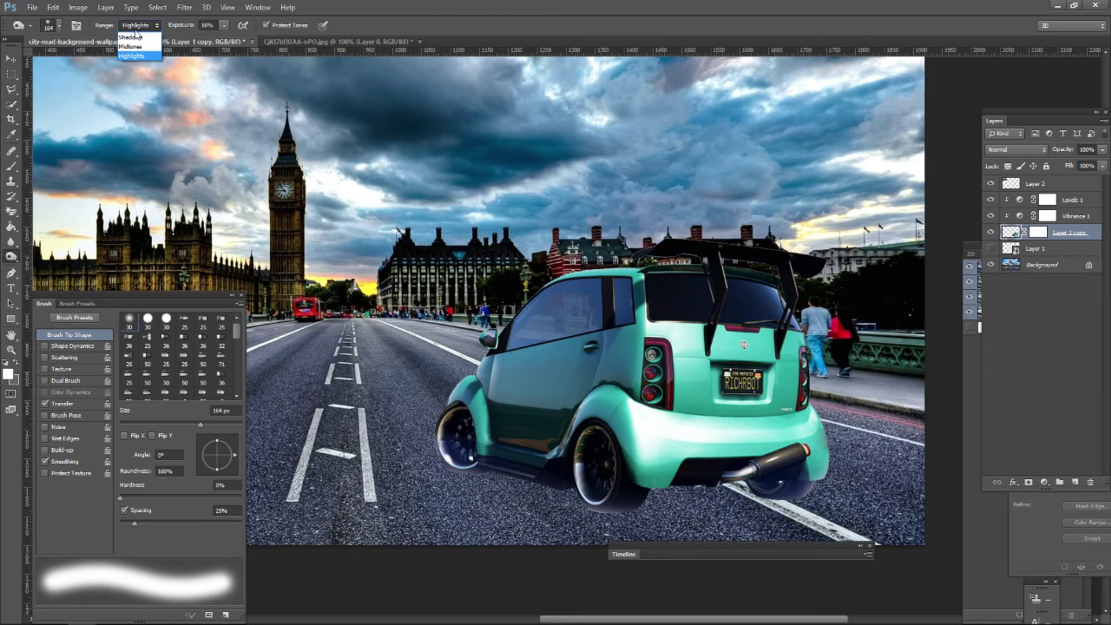
{"action": "left_click", "coordinate": [137, 37]}
{"action": "left_click_drag", "start_coordinate": [567, 496], "coordinate": [630, 511]}
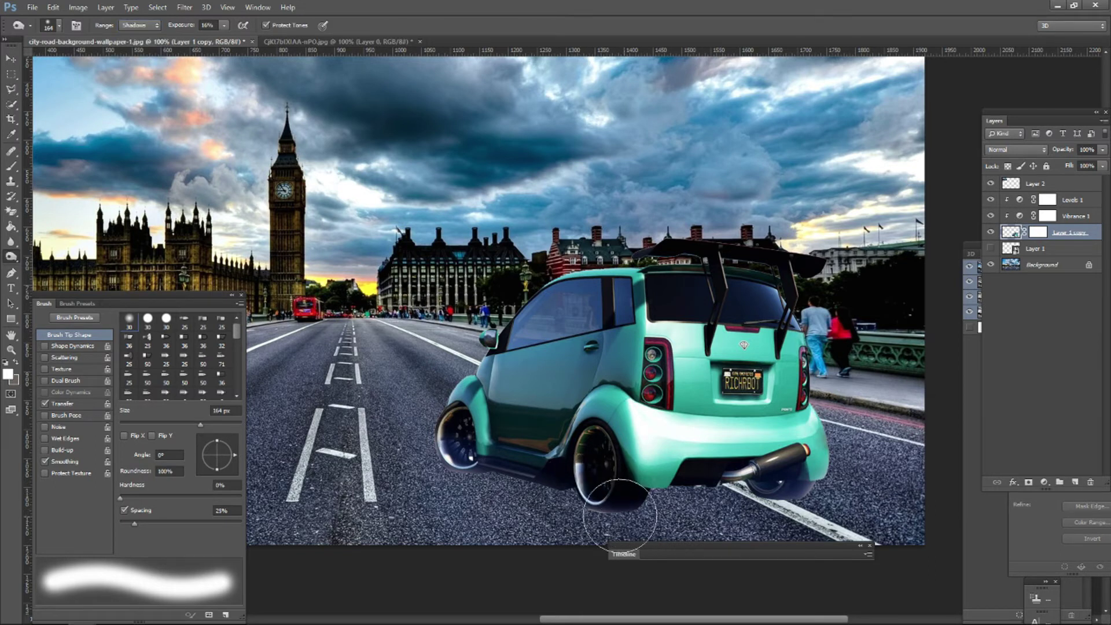
{"action": "mouse_move", "coordinate": [481, 462]}
{"action": "left_mouse_down"}
{"action": "mouse_move", "coordinate": [657, 520]}
{"action": "mouse_move", "coordinate": [591, 518]}
{"action": "mouse_move", "coordinate": [579, 509]}
{"action": "mouse_move", "coordinate": [712, 521]}
{"action": "mouse_move", "coordinate": [808, 503]}
{"action": "mouse_move", "coordinate": [749, 504]}
{"action": "mouse_move", "coordinate": [766, 513]}
{"action": "mouse_move", "coordinate": [829, 497]}
{"action": "left_mouse_up"}
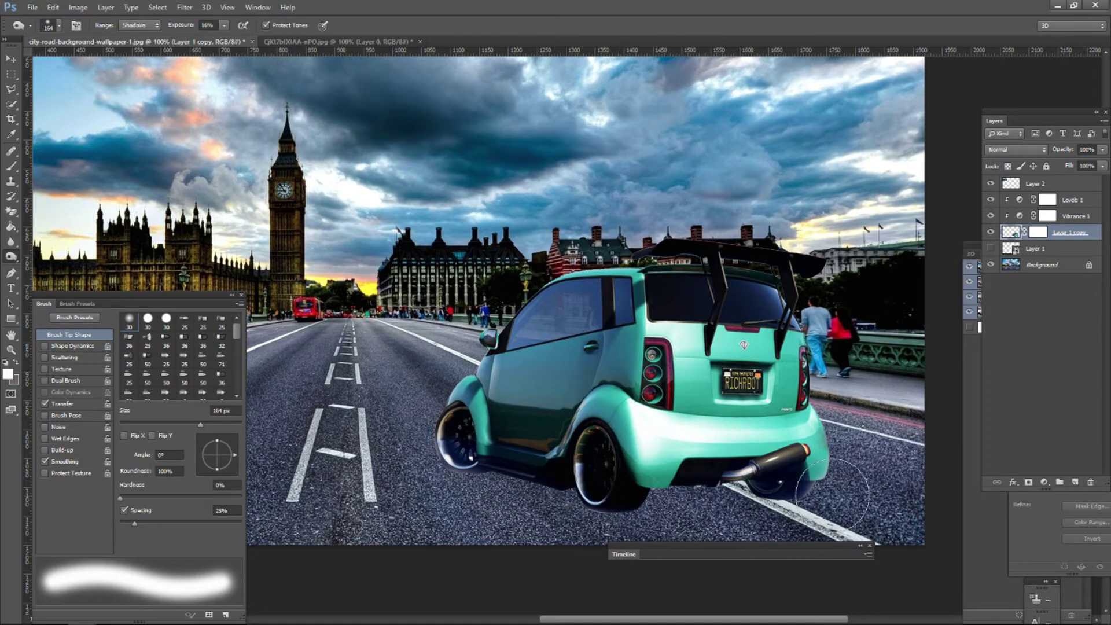
Create a new layer clipped above the car layer and set the Brush foreground colour to near-black #0d0d0d.
{"action": "key", "text": "l"}
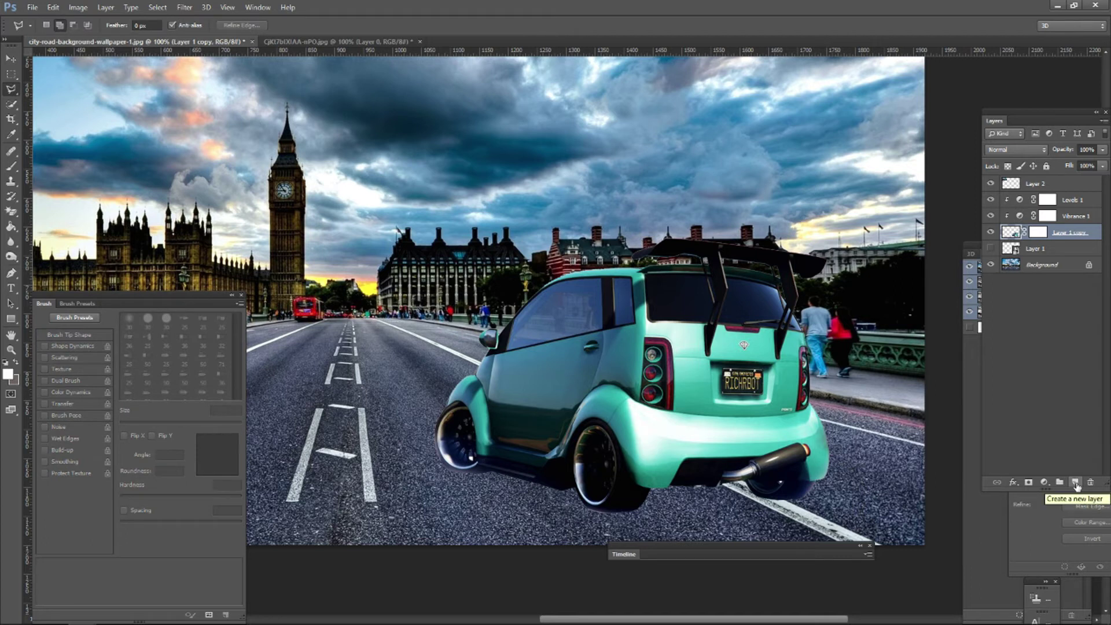
{"action": "left_click", "coordinate": [1075, 482]}
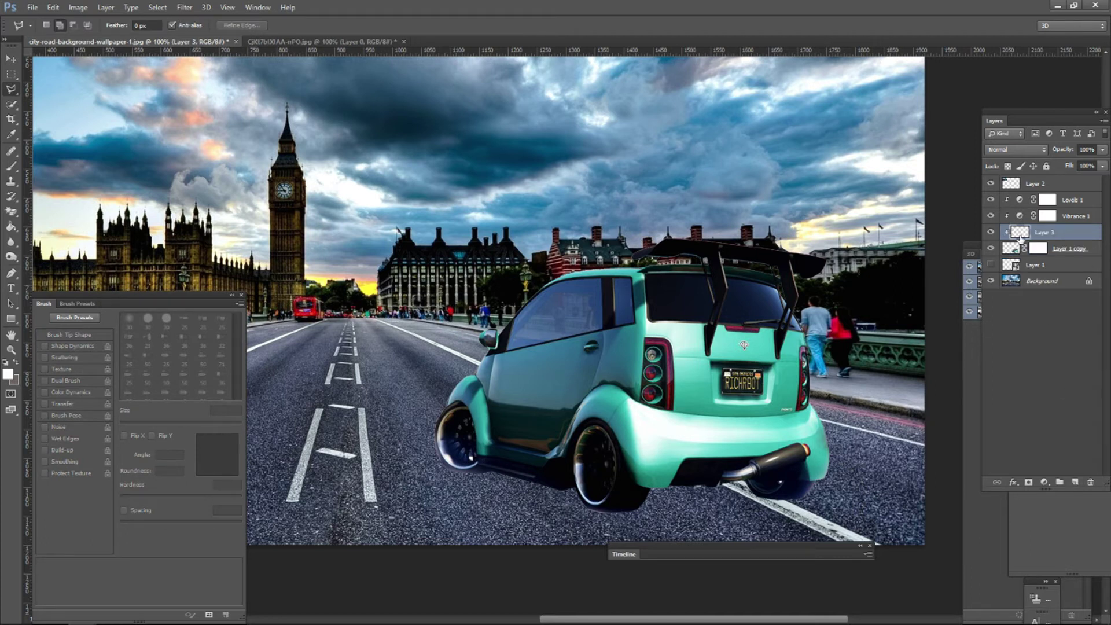
{"action": "left_click", "coordinate": [10, 168]}
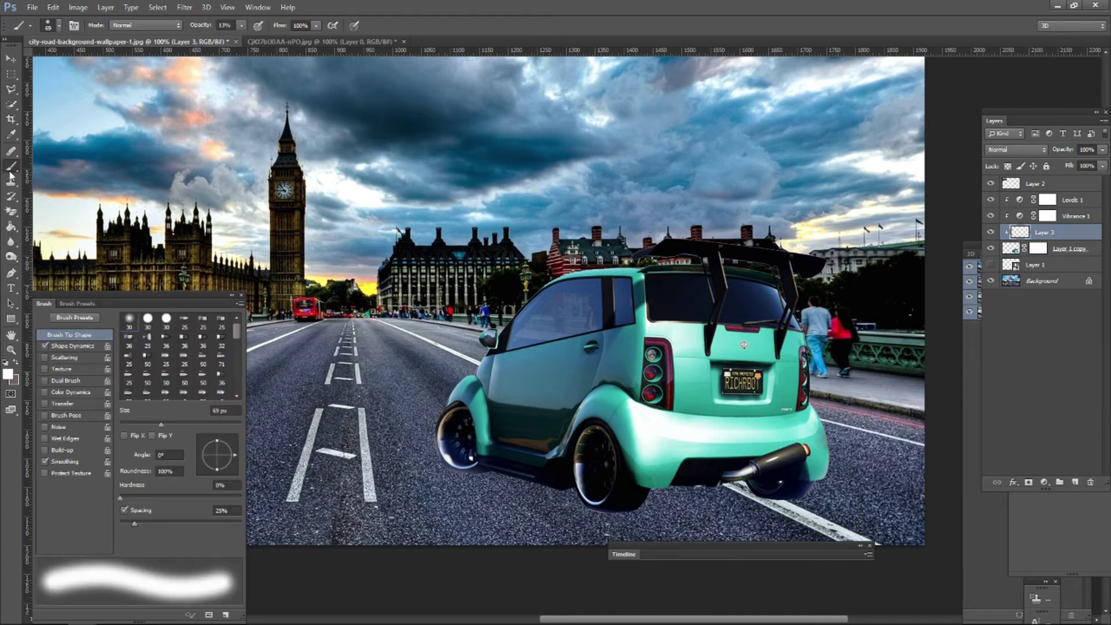
{"action": "left_click_drag", "start_coordinate": [61, 290], "coordinate": [99, 118]}
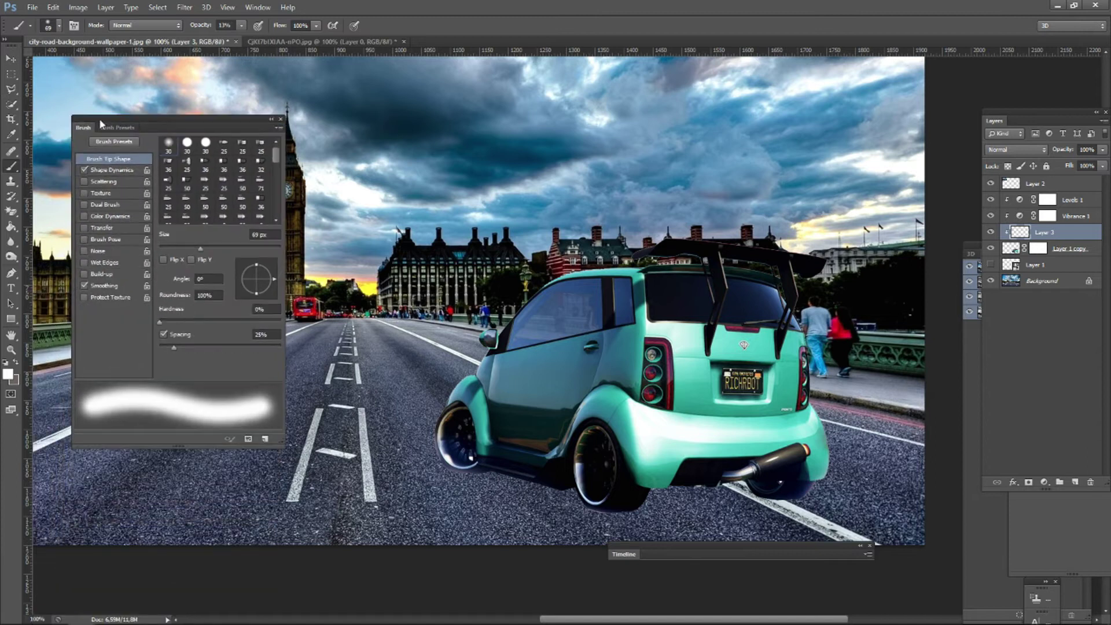
{"action": "left_click", "coordinate": [7, 373]}
{"action": "left_click", "coordinate": [783, 281]}
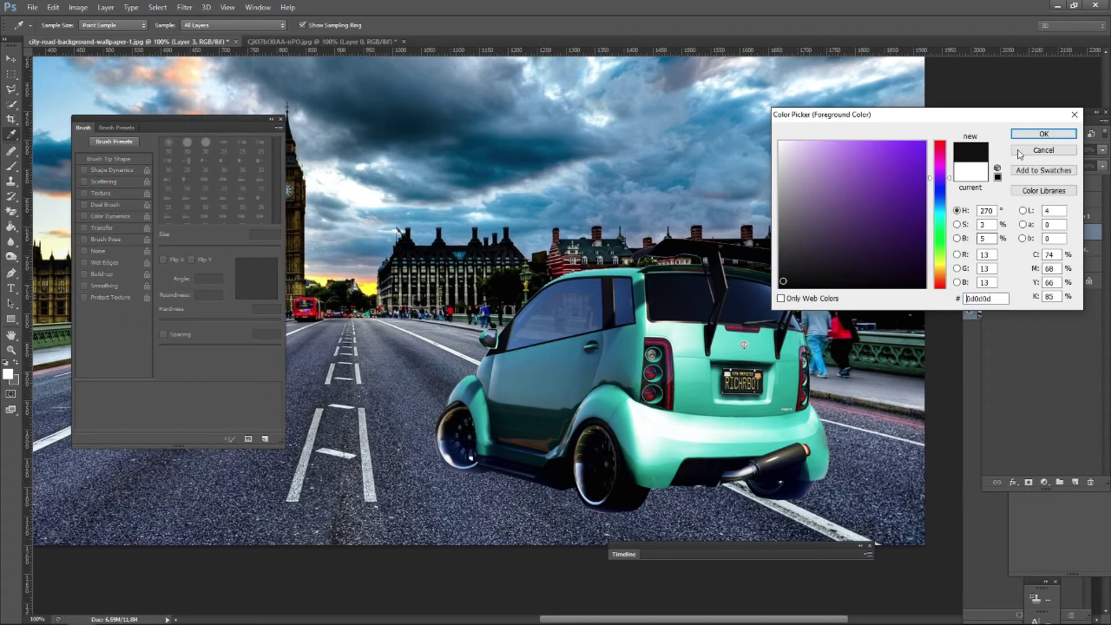
{"action": "left_click", "coordinate": [1043, 134]}
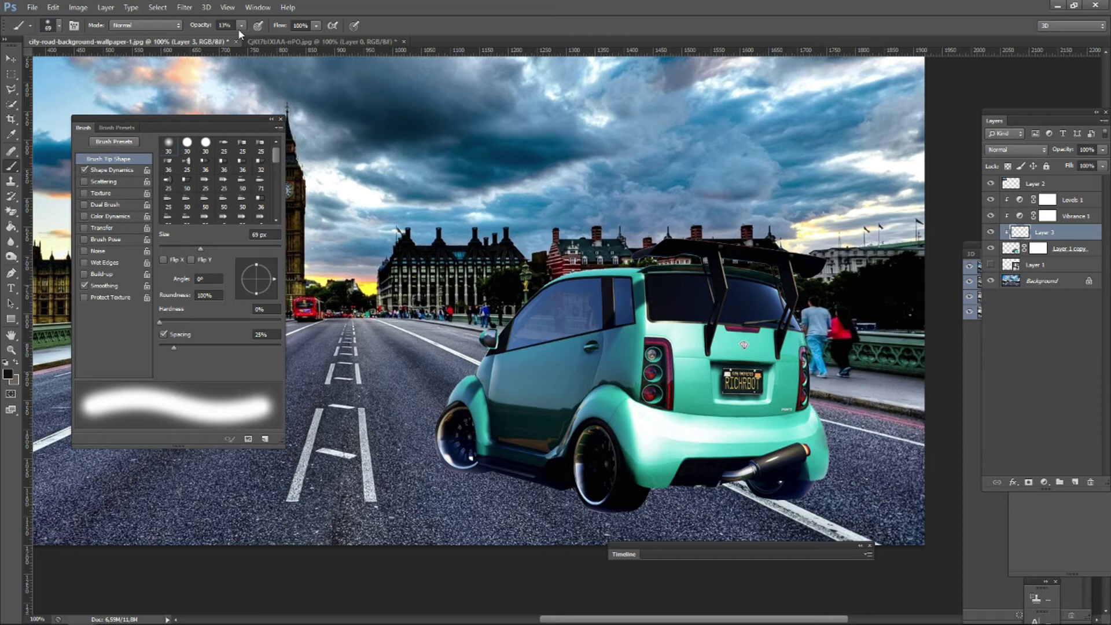
Load the car's outline as a selection and darken the tyre below the exhaust with a 69 px brush at 13% opacity.
{"action": "left_click", "coordinate": [1012, 252], "text": "ctrl"}
{"action": "key", "text": "ctrl+plus"}
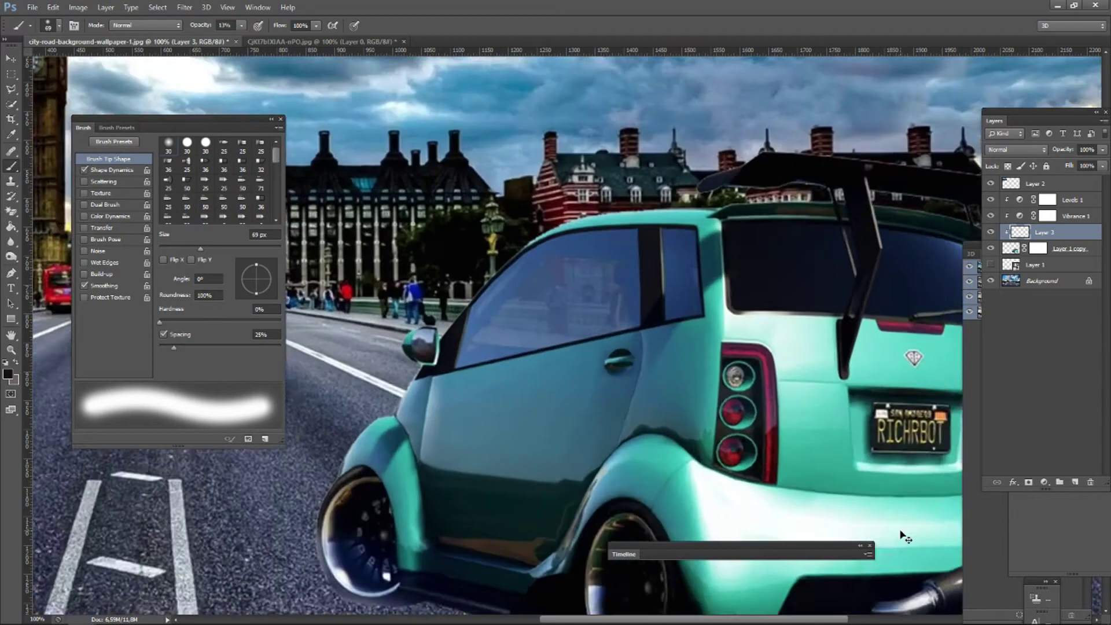
{"action": "key", "text": "ctrl+plus"}
{"action": "left_click_drag", "start_coordinate": [737, 389], "coordinate": [370, 191]}
{"action": "mouse_move", "coordinate": [839, 515]}
{"action": "left_mouse_down"}
{"action": "mouse_move", "coordinate": [699, 424]}
{"action": "mouse_move", "coordinate": [595, 397]}
{"action": "mouse_move", "coordinate": [557, 365]}
{"action": "left_mouse_up"}
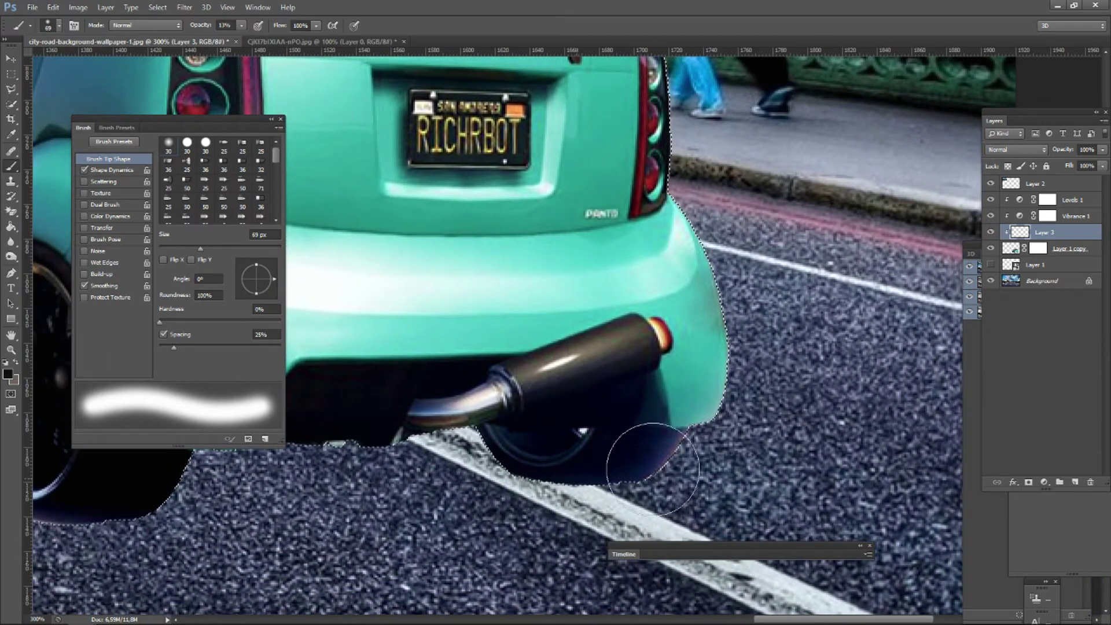
{"action": "mouse_move", "coordinate": [652, 468]}
{"action": "left_mouse_down"}
{"action": "mouse_move", "coordinate": [746, 459]}
{"action": "mouse_move", "coordinate": [604, 472]}
{"action": "mouse_move", "coordinate": [699, 452]}
{"action": "mouse_move", "coordinate": [685, 459]}
{"action": "mouse_move", "coordinate": [724, 474]}
{"action": "left_mouse_up"}
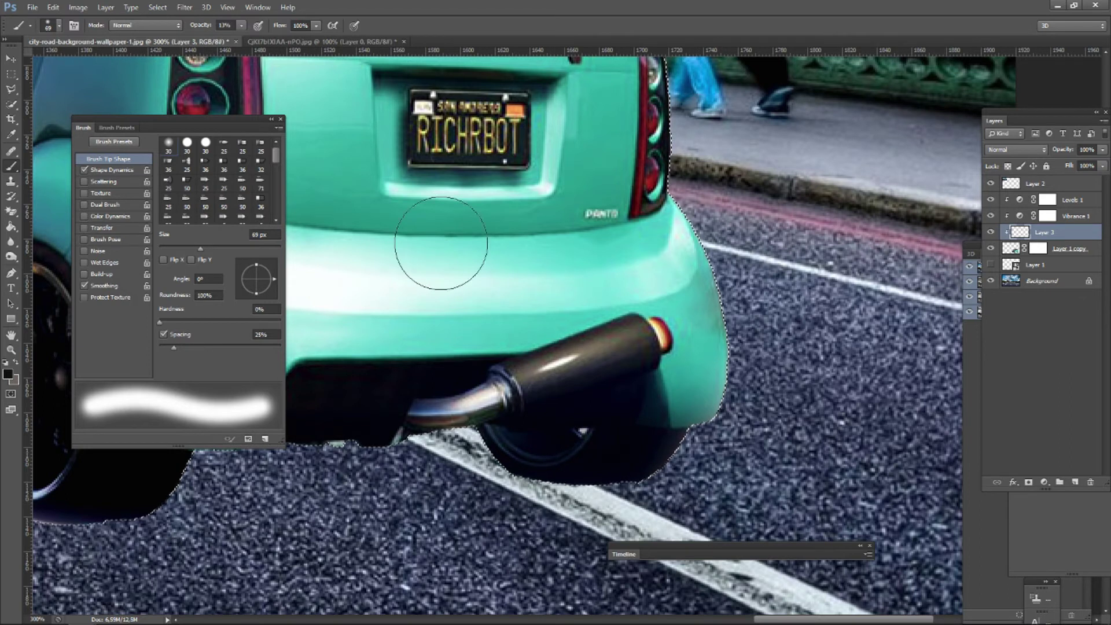
Enlarge the brush to 133 px and paint soft dark shading over the rear bumper and the lower car body.
{"action": "left_click", "coordinate": [57, 25]}
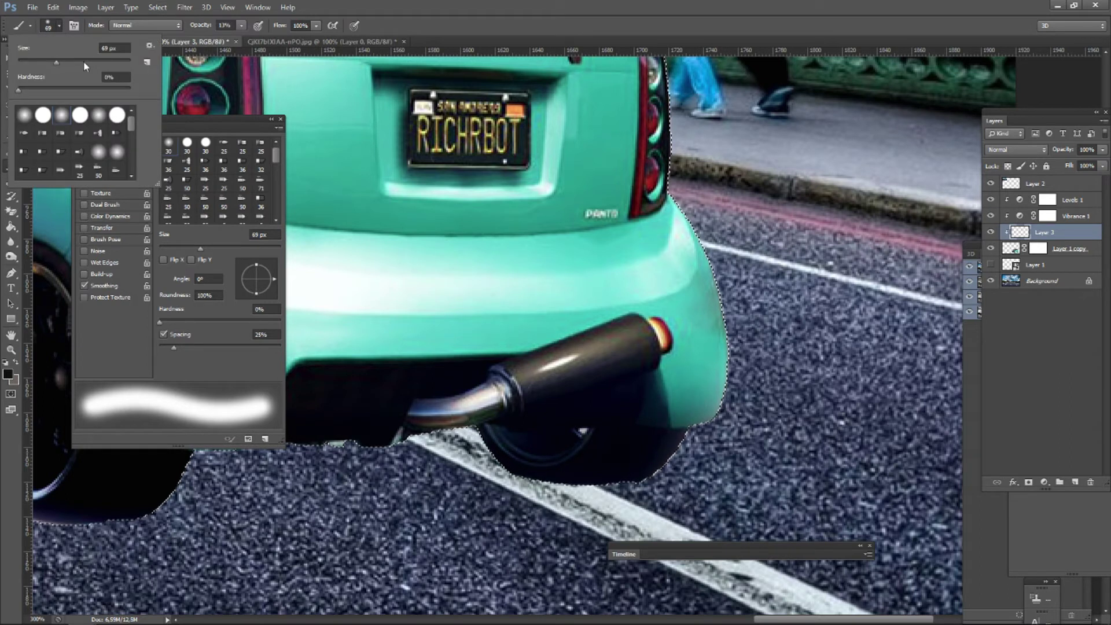
{"action": "left_click", "coordinate": [84, 62]}
{"action": "mouse_move", "coordinate": [703, 376]}
{"action": "left_mouse_down"}
{"action": "mouse_move", "coordinate": [744, 395]}
{"action": "mouse_move", "coordinate": [722, 396]}
{"action": "mouse_move", "coordinate": [652, 350]}
{"action": "left_mouse_up"}
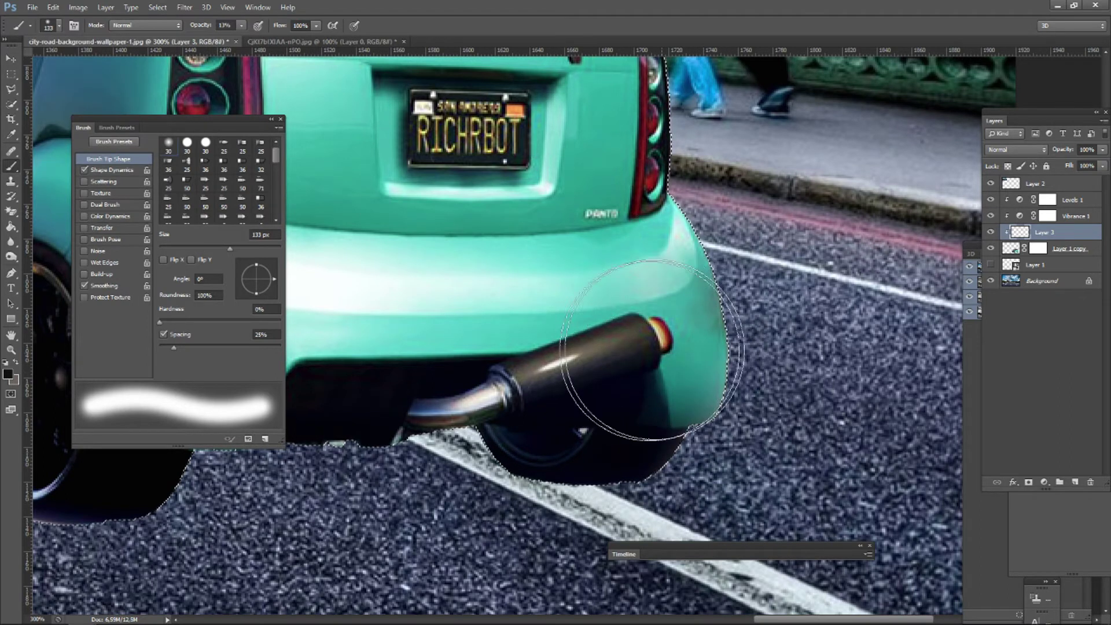
{"action": "mouse_move", "coordinate": [541, 291]}
{"action": "left_mouse_down"}
{"action": "mouse_move", "coordinate": [789, 289]}
{"action": "mouse_move", "coordinate": [443, 270]}
{"action": "mouse_move", "coordinate": [581, 297]}
{"action": "mouse_move", "coordinate": [369, 241]}
{"action": "mouse_move", "coordinate": [378, 220]}
{"action": "mouse_move", "coordinate": [483, 274]}
{"action": "mouse_move", "coordinate": [416, 385]}
{"action": "left_mouse_up"}
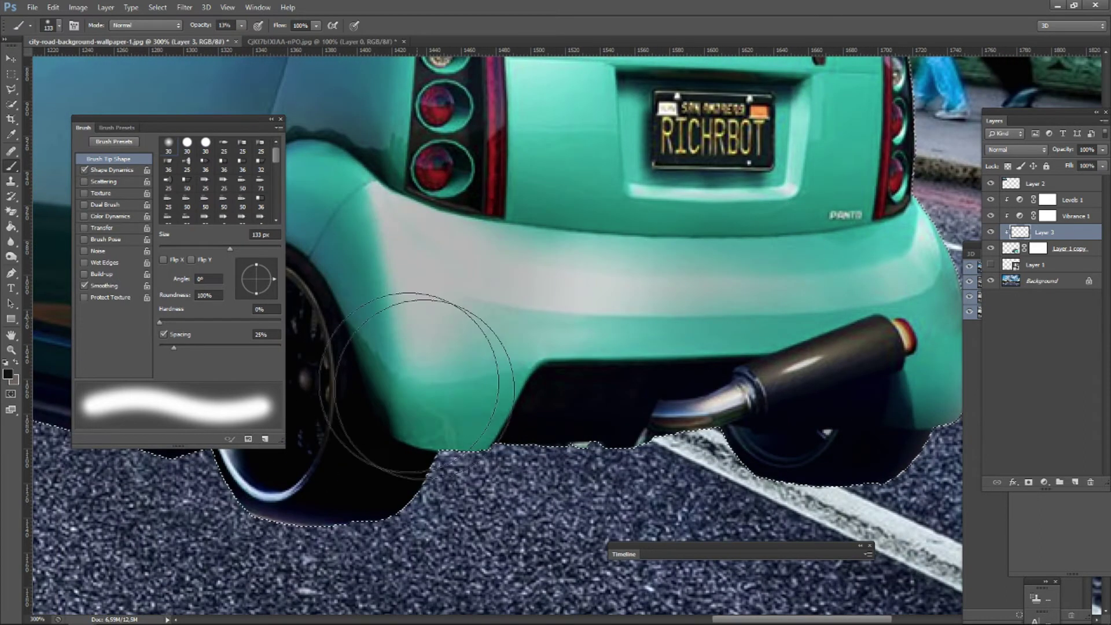
{"action": "key", "text": "ctrl+minus"}
{"action": "key", "text": "ctrl+minus"}
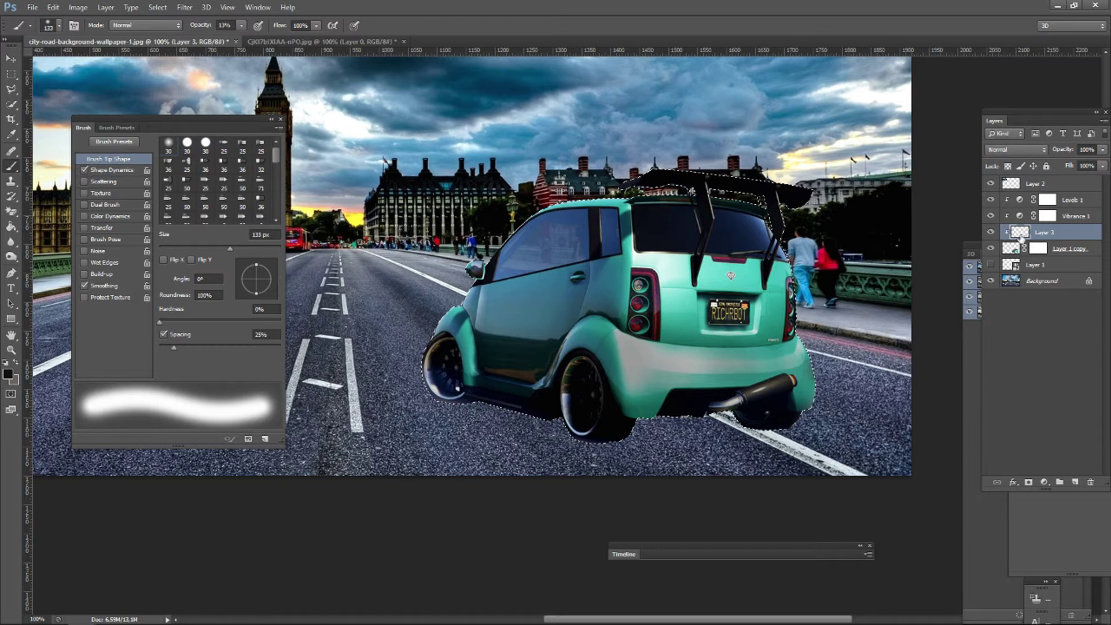
Examine how the red bus and the pedestrians cast shadows in the Background photo.
{"action": "left_click", "coordinate": [1042, 281]}
{"action": "key", "text": "m"}
{"action": "mouse_move", "coordinate": [174, 121]}
{"action": "left_mouse_down"}
{"action": "mouse_move", "coordinate": [419, 366]}
{"action": "mouse_move", "coordinate": [385, 461]}
{"action": "left_mouse_up"}
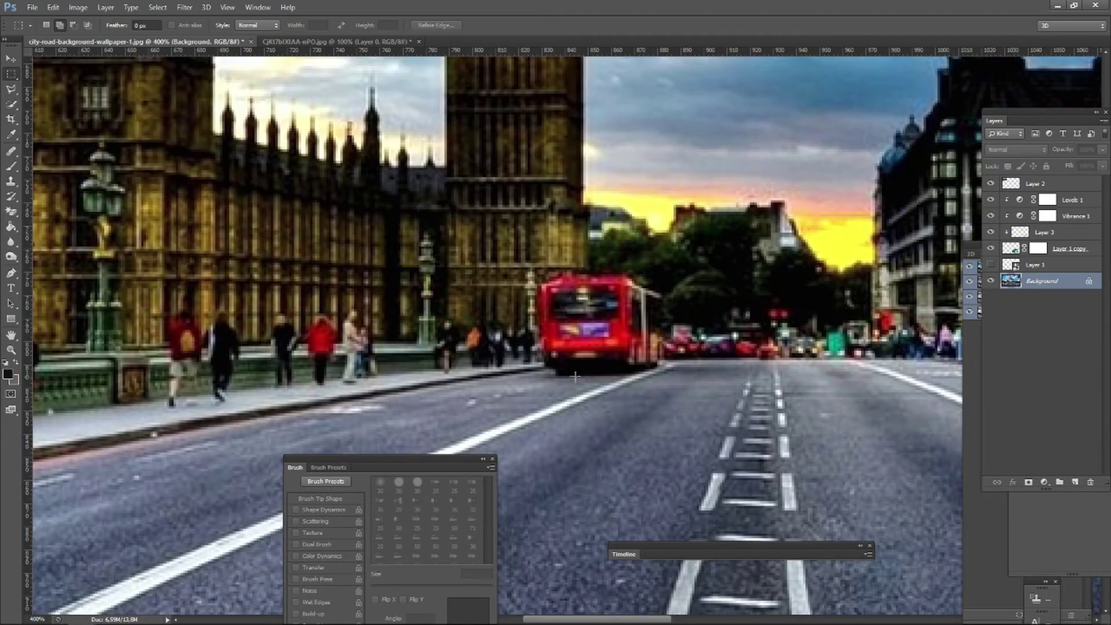
{"action": "left_click_drag", "start_coordinate": [875, 465], "coordinate": [454, 355]}
{"action": "left_click_drag", "start_coordinate": [926, 370], "coordinate": [244, 278]}
{"action": "left_click_drag", "start_coordinate": [771, 322], "coordinate": [623, 321]}
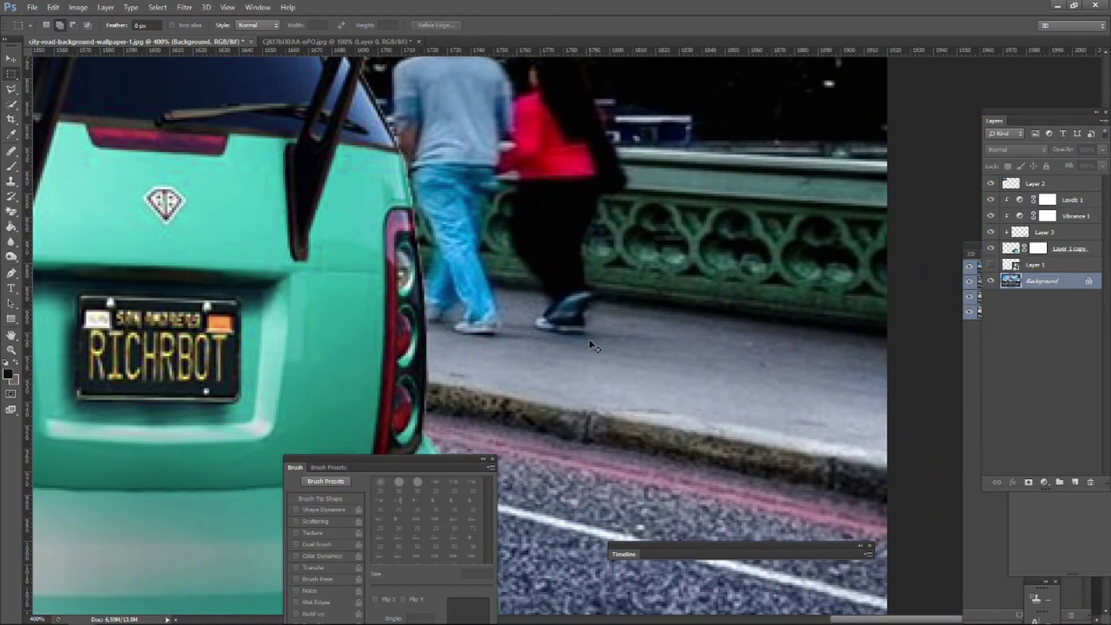
{"action": "key", "text": "ctrl+minus"}
{"action": "key", "text": "ctrl+minus"}
{"action": "key", "text": "ctrl+minus"}
{"action": "key", "text": "ctrl+minus"}
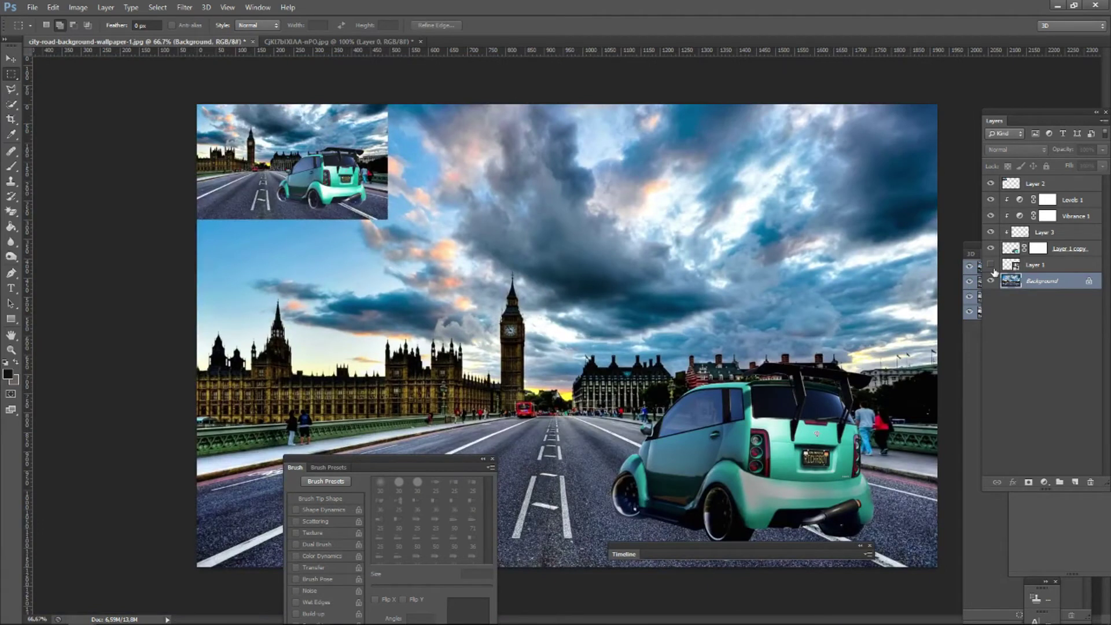
Add a black Multiply Drop Shadow at 75% opacity to the Layer 1 copy car layer, with the angle at 126°.
{"action": "left_click", "coordinate": [1065, 253]}
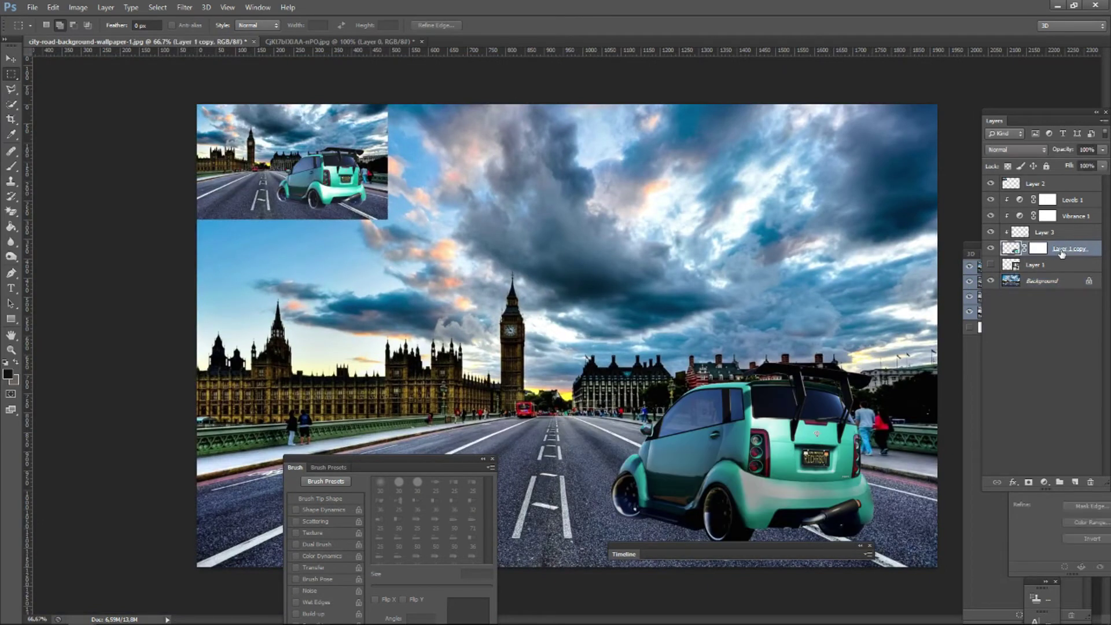
{"action": "right_click", "coordinate": [1059, 253]}
{"action": "left_click", "coordinate": [926, 166]}
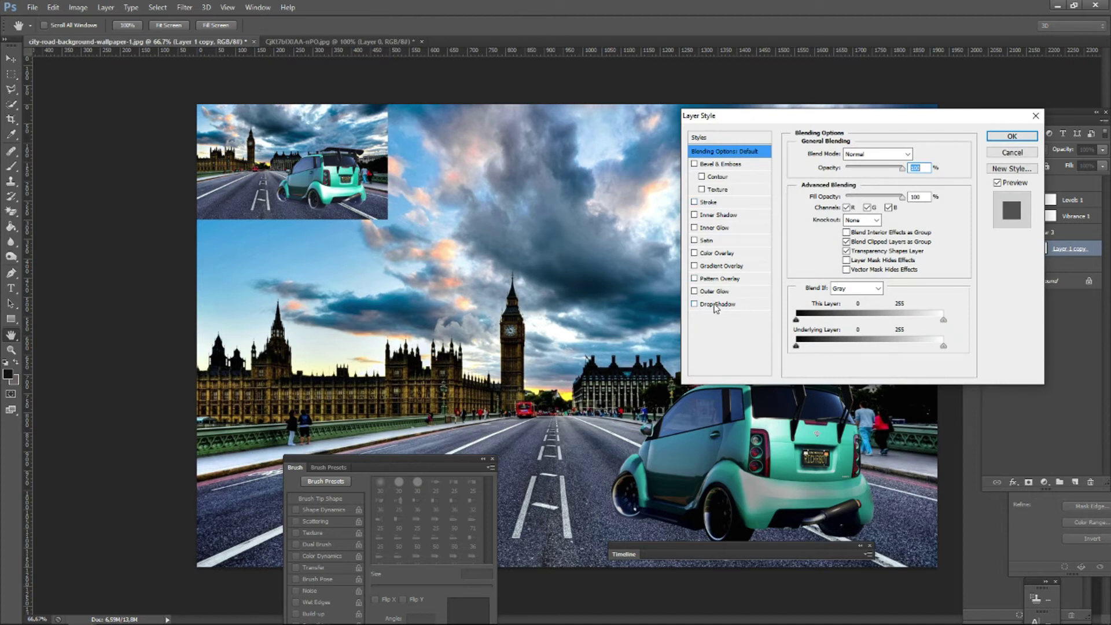
{"action": "left_click", "coordinate": [716, 305]}
{"action": "left_click_drag", "start_coordinate": [782, 117], "coordinate": [208, 113]}
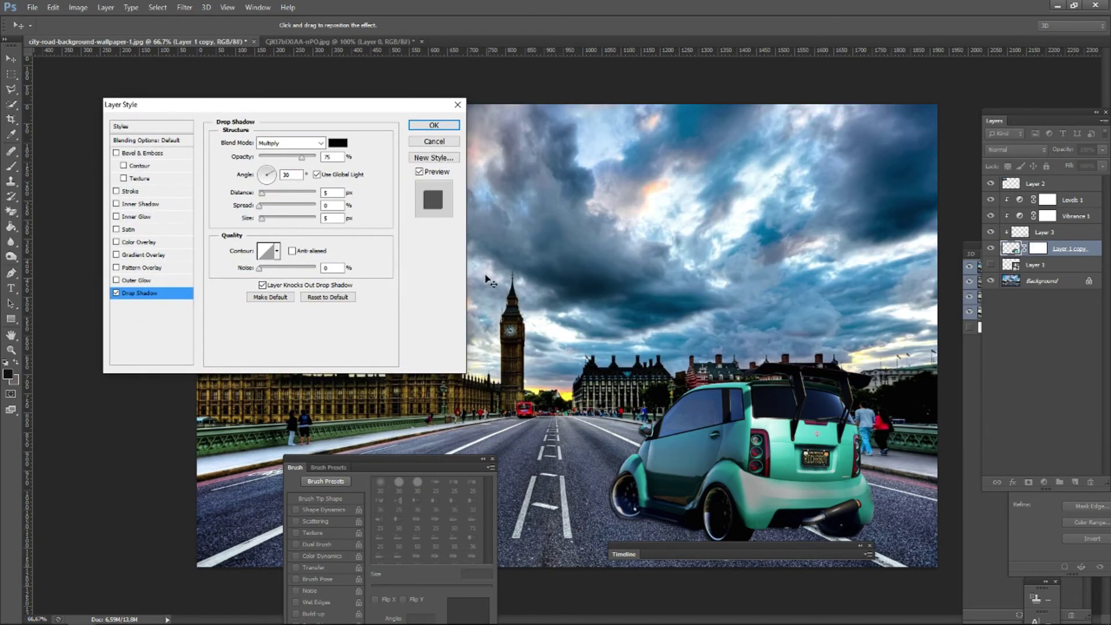
{"action": "left_click", "coordinate": [264, 172]}
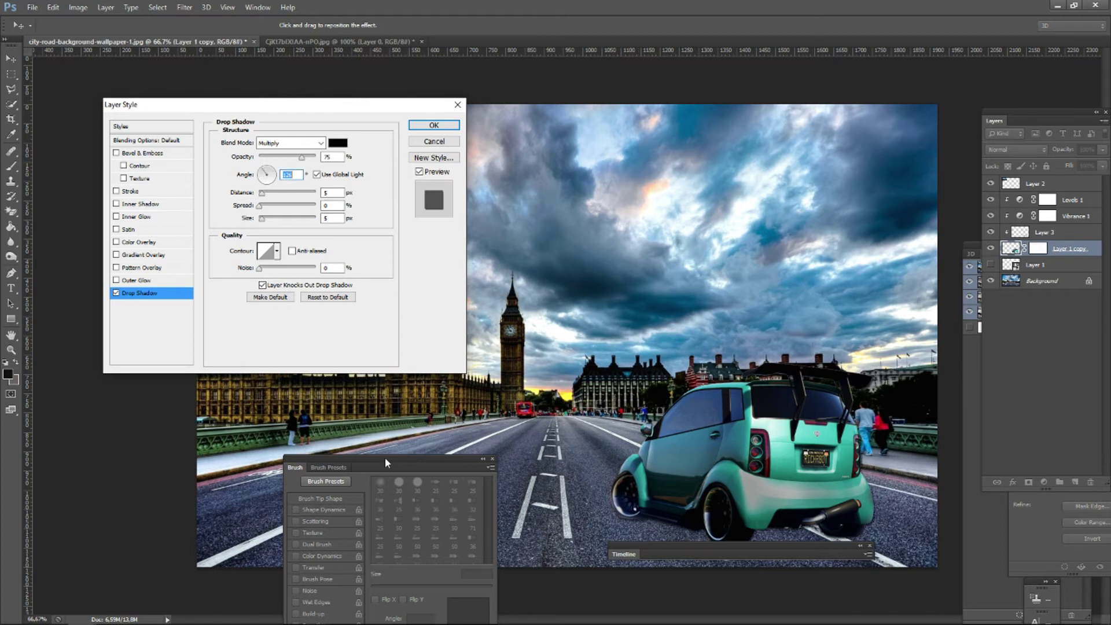
Set the drop shadow's distance to 34 px and increase its size slightly for a softer edge, keeping the car in view.
{"action": "left_click_drag", "start_coordinate": [387, 462], "coordinate": [232, 598]}
{"action": "left_click_drag", "start_coordinate": [267, 107], "coordinate": [375, 244]}
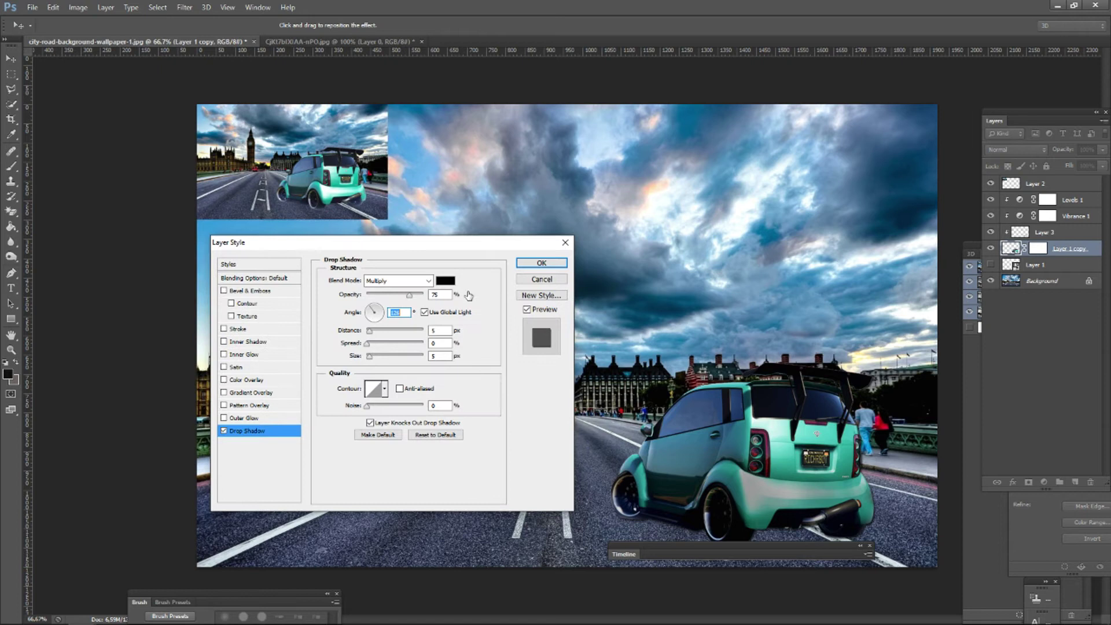
{"action": "key", "text": "ctrl+plus"}
{"action": "key", "text": "ctrl+plus"}
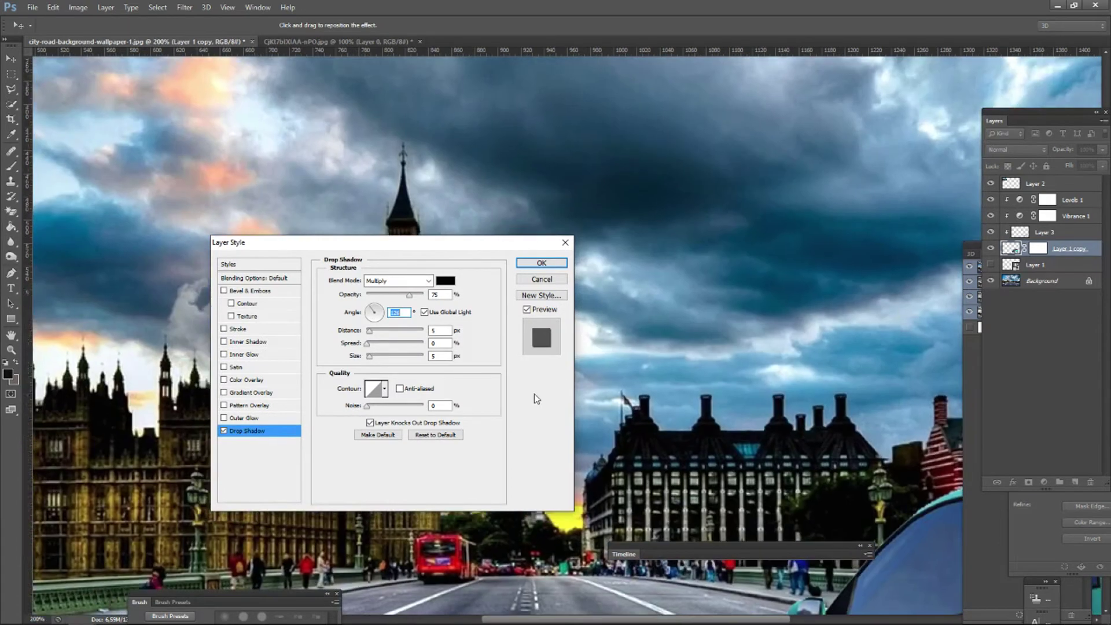
{"action": "key", "text": "ctrl+minus"}
{"action": "key", "text": "ctrl+minus"}
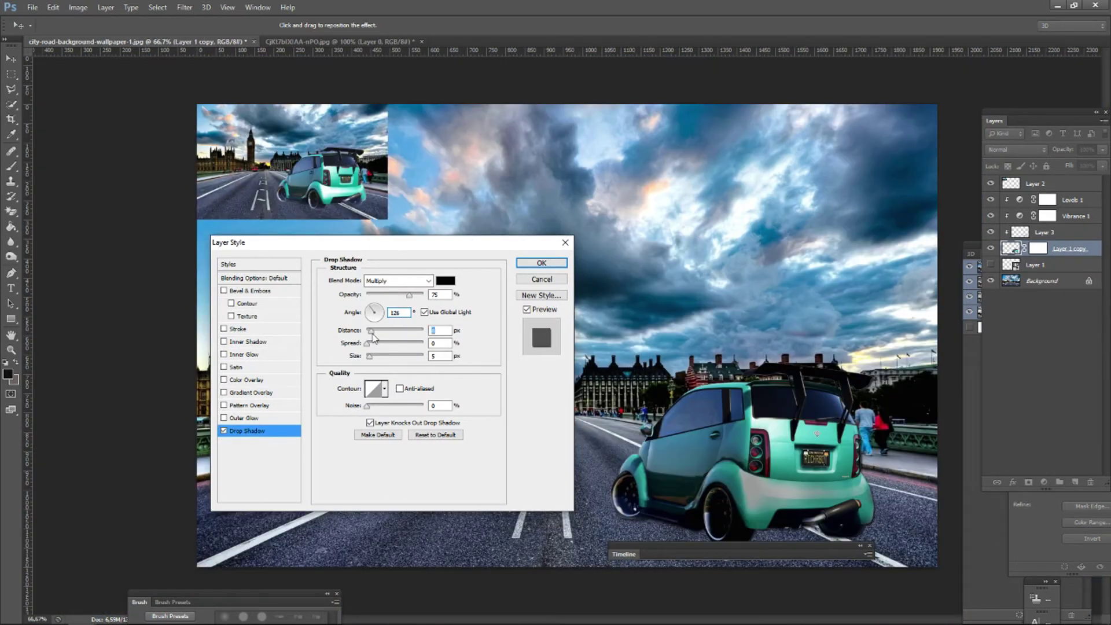
{"action": "left_click_drag", "start_coordinate": [373, 338], "coordinate": [394, 356]}
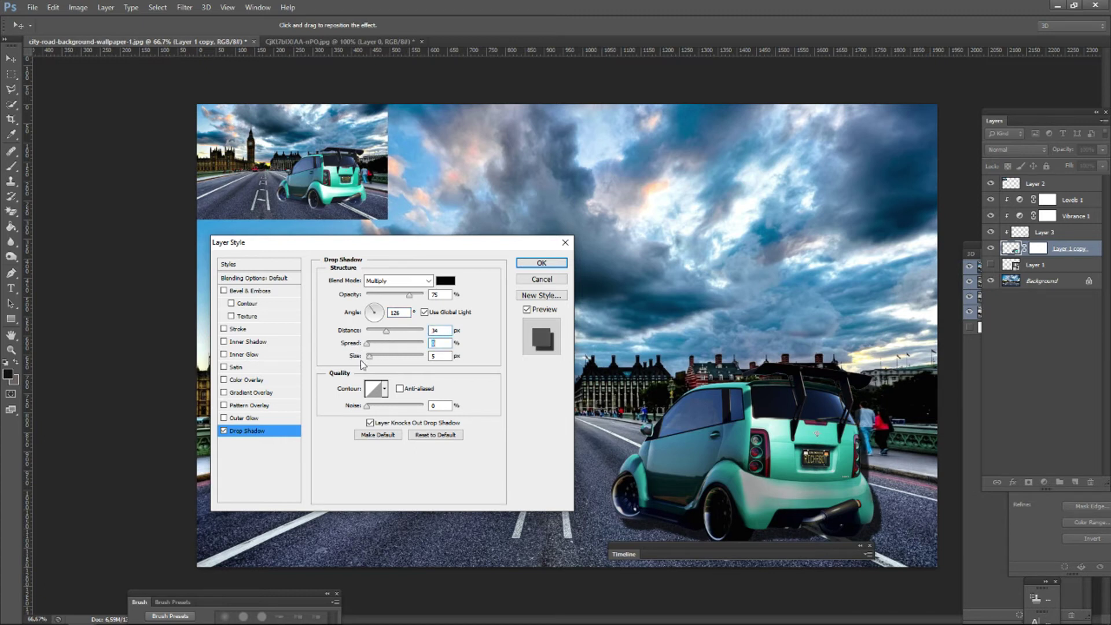
{"action": "left_click_drag", "start_coordinate": [371, 360], "coordinate": [374, 360]}
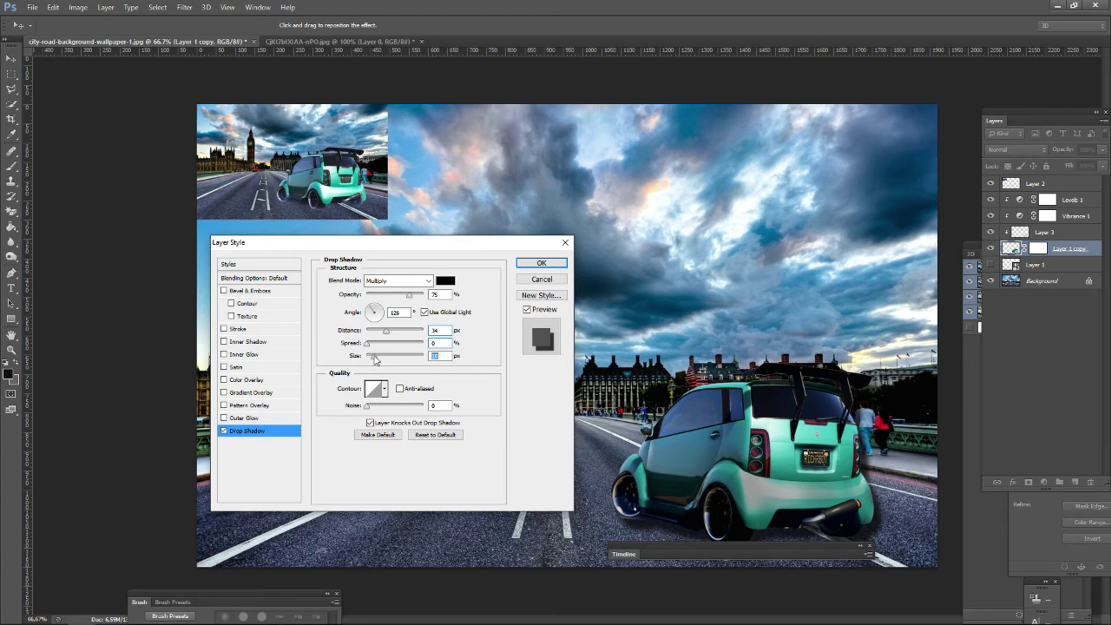
{"action": "left_click", "coordinate": [539, 263]}
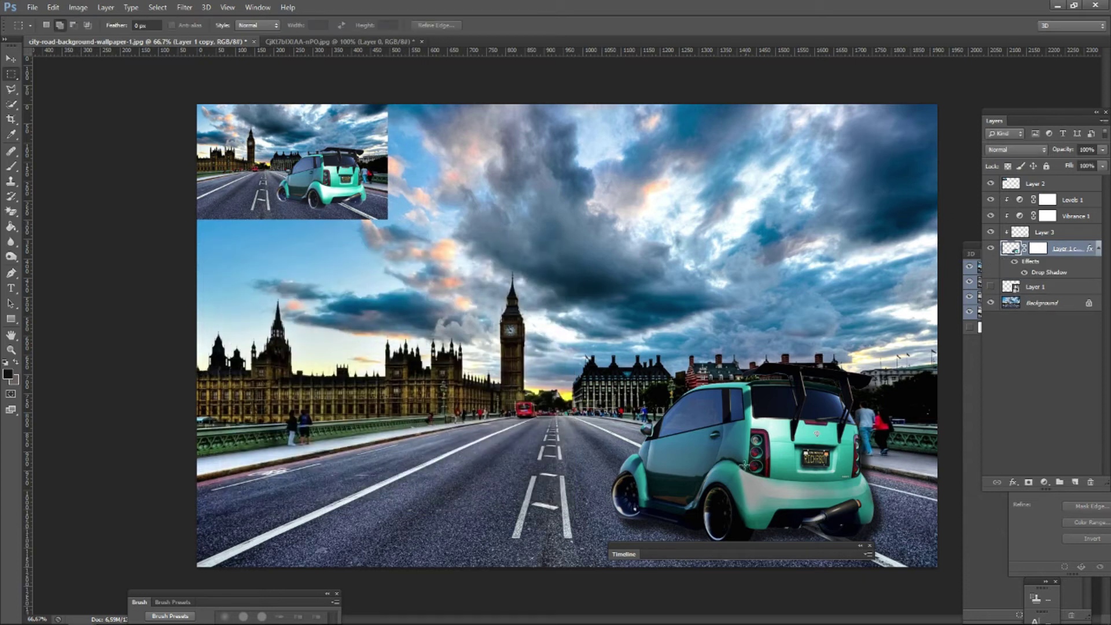
Convert the car's Drop Shadow effect into a separate layer and compare the image with and without it.
{"action": "left_click_drag", "start_coordinate": [693, 546], "coordinate": [371, 348]}
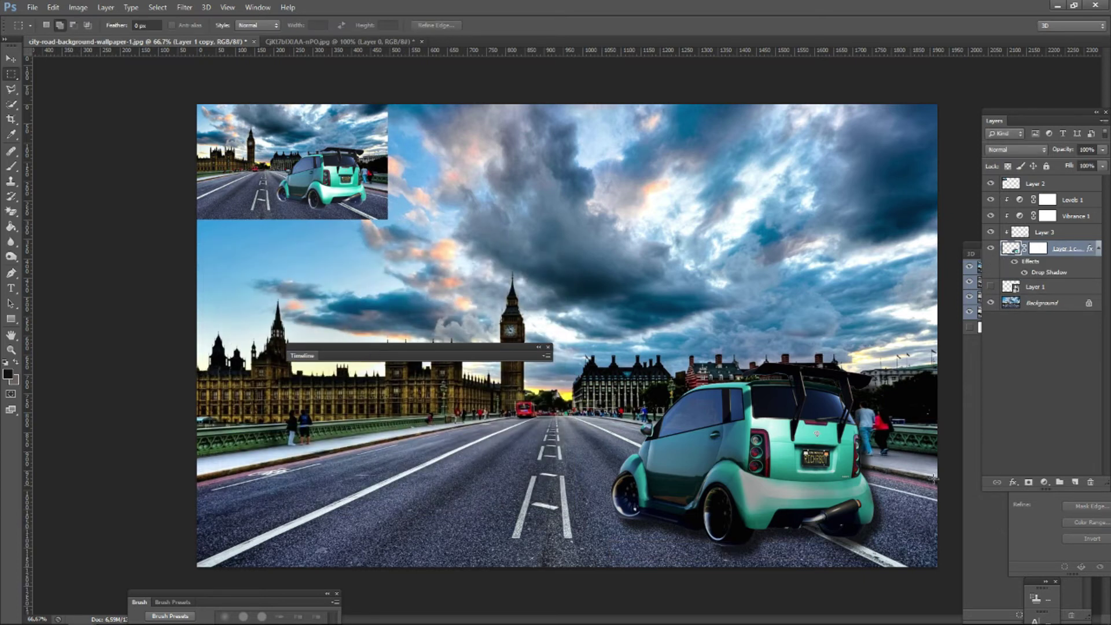
{"action": "right_click", "coordinate": [1053, 276]}
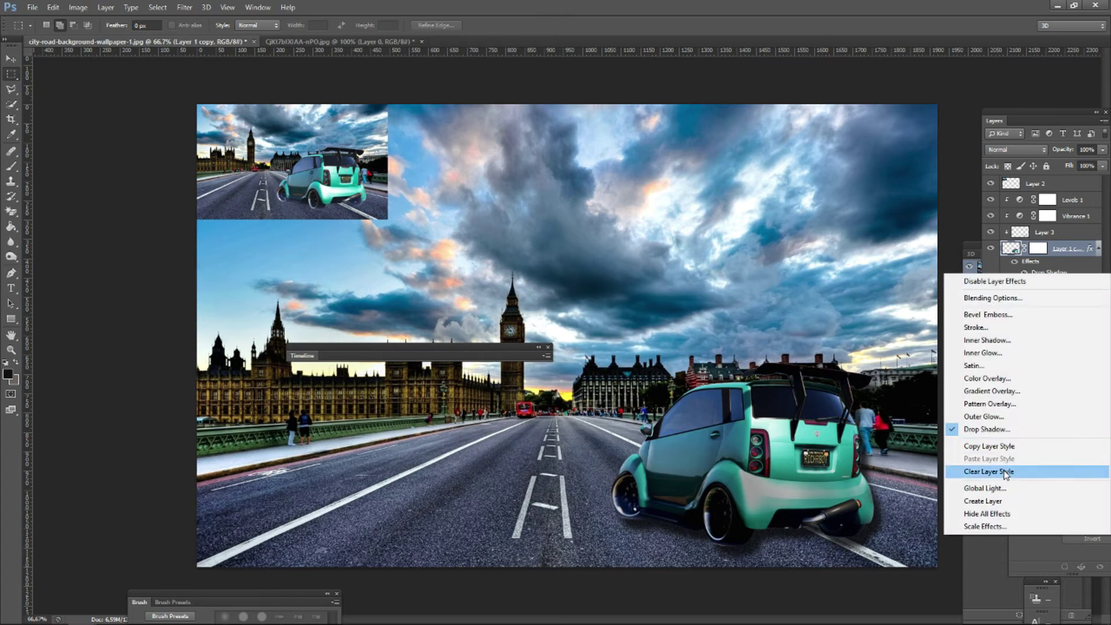
{"action": "left_click", "coordinate": [974, 501]}
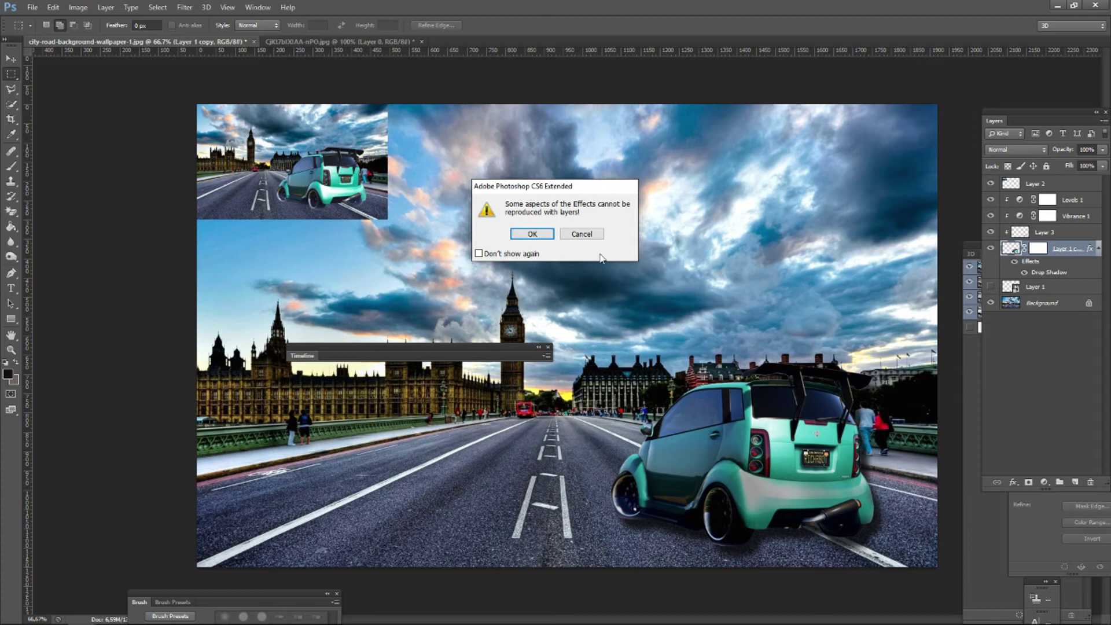
{"action": "left_click", "coordinate": [532, 234]}
{"action": "left_click", "coordinate": [990, 266]}
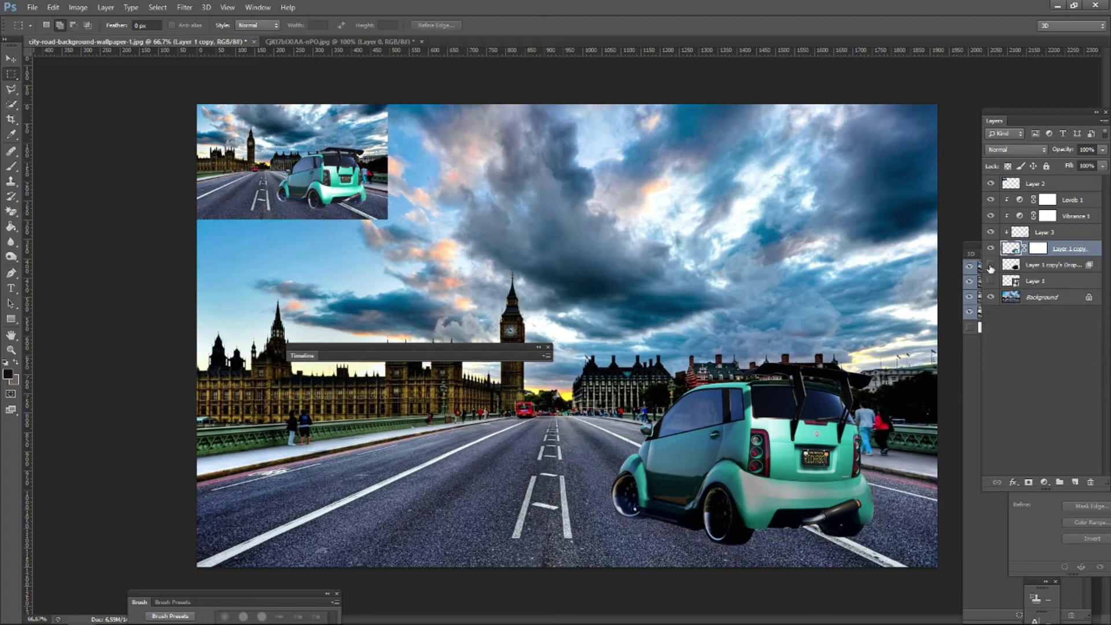
{"action": "left_click", "coordinate": [991, 266]}
Flip the separated drop shadow layer vertically with Free Transform and move it down onto the road beneath the car.
{"action": "left_click", "coordinate": [1044, 266]}
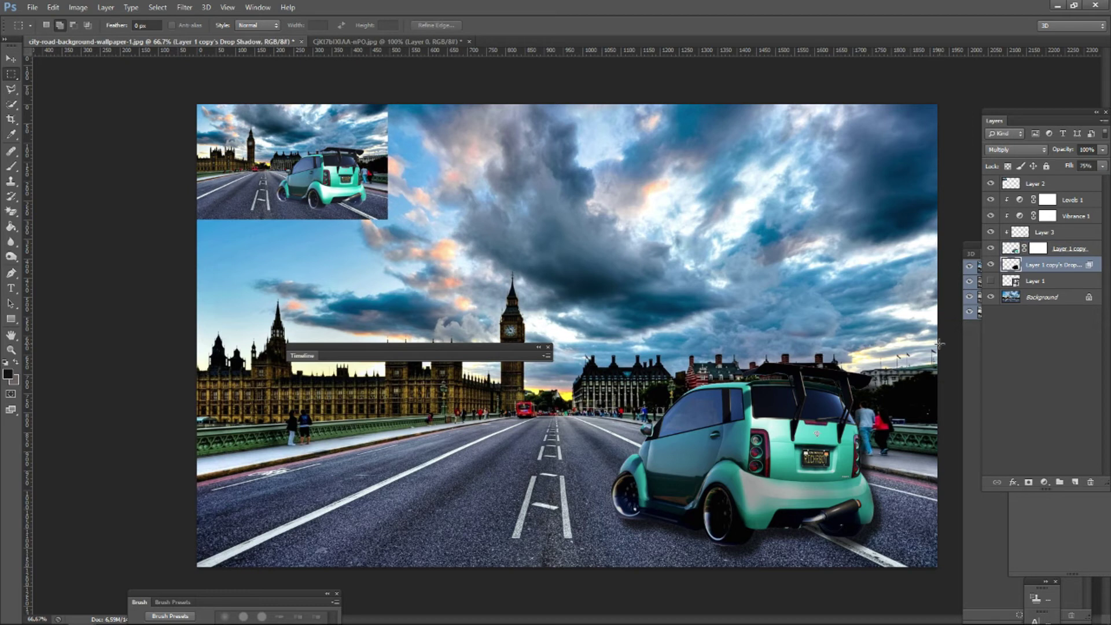
{"action": "right_click", "coordinate": [752, 331]}
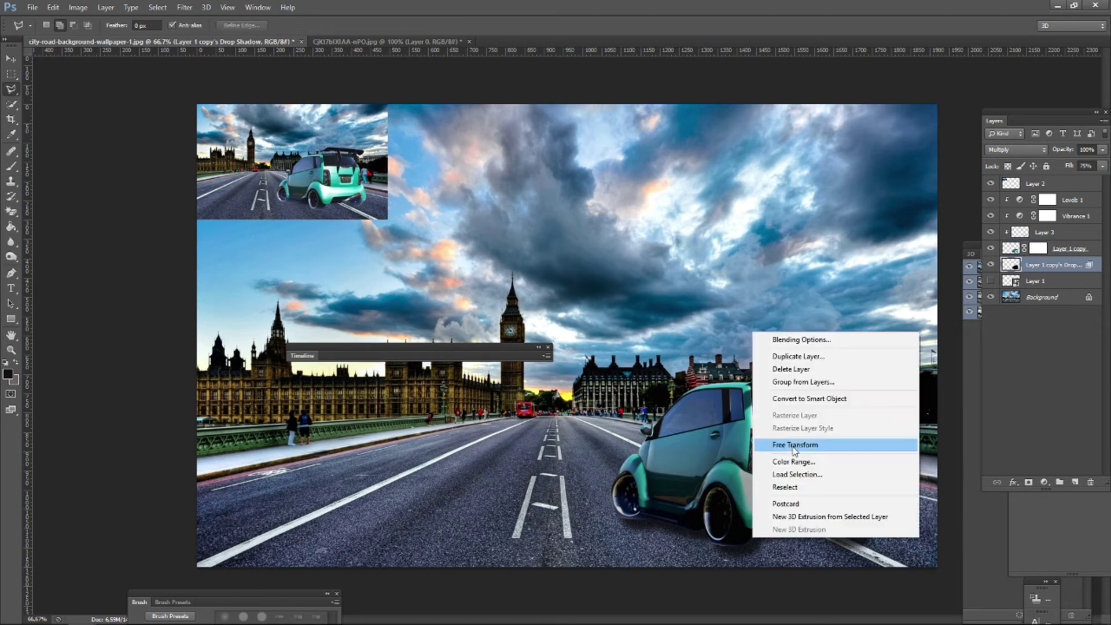
{"action": "left_click", "coordinate": [781, 444]}
{"action": "mouse_move", "coordinate": [760, 440]}
{"action": "left_mouse_down"}
{"action": "mouse_move", "coordinate": [694, 300]}
{"action": "mouse_move", "coordinate": [741, 444]}
{"action": "left_mouse_up"}
{"action": "right_click", "coordinate": [633, 453]}
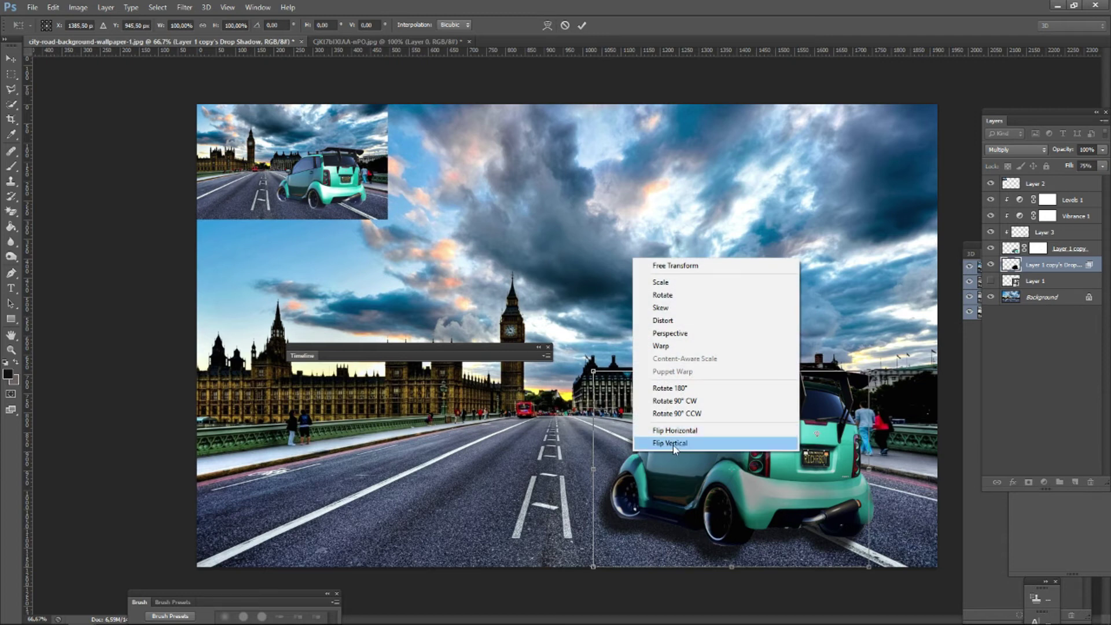
{"action": "left_click", "coordinate": [676, 448]}
{"action": "left_click_drag", "start_coordinate": [726, 489], "coordinate": [739, 564]}
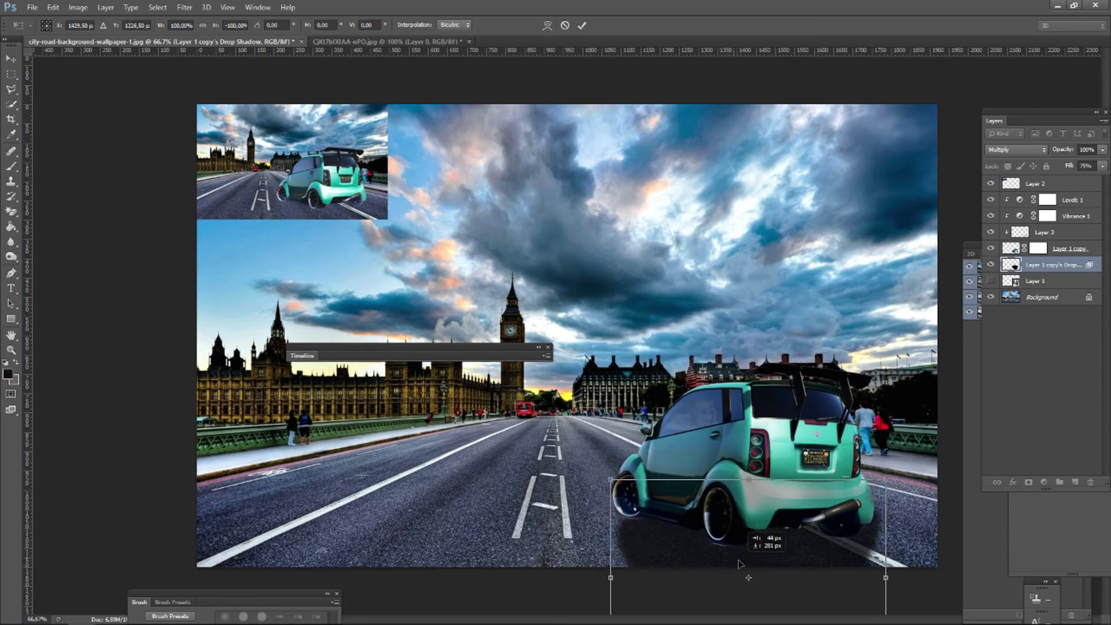
{"action": "key", "text": "ctrl+minus"}
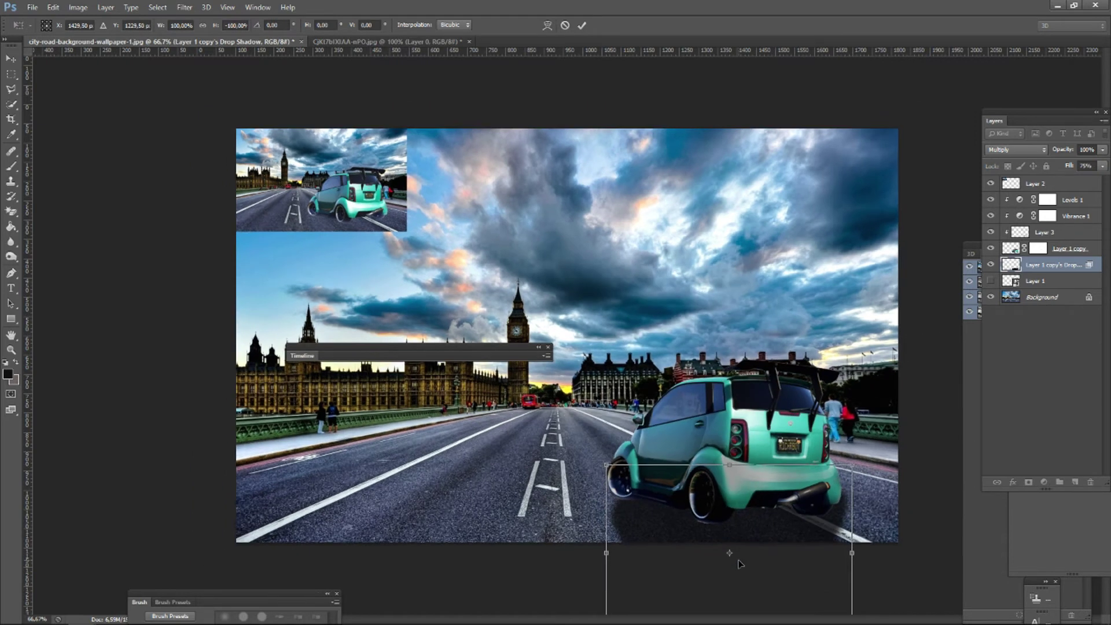
{"action": "key", "text": "Return"}
Distort the flipped shadow by its corners so it lies shortened and slanted on the road under the wheels.
{"action": "right_click", "coordinate": [718, 494]}
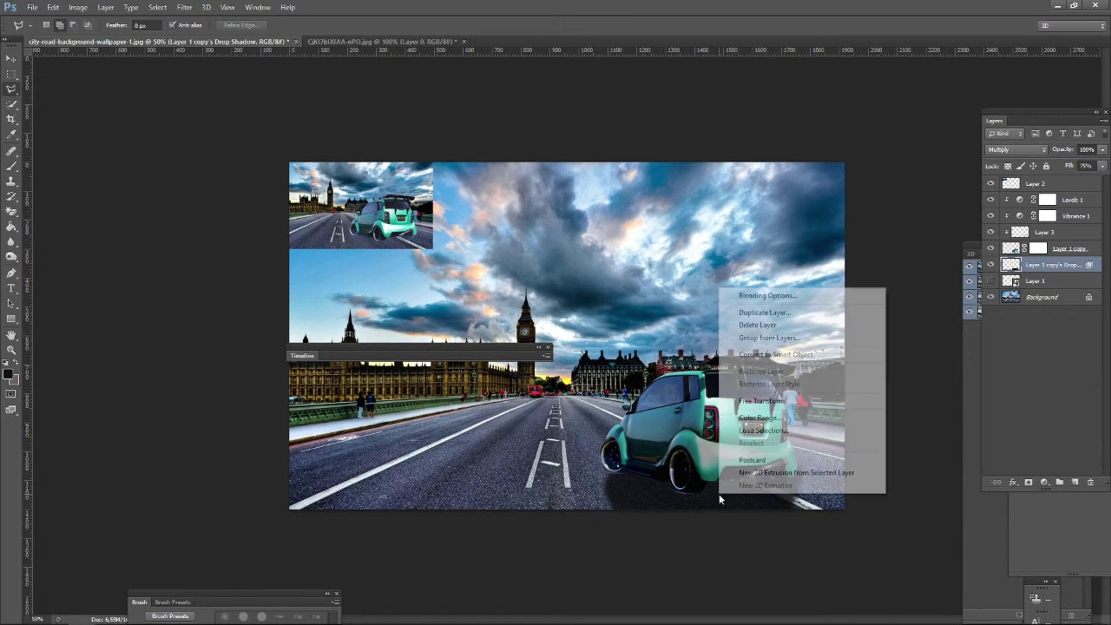
{"action": "left_click", "coordinate": [756, 400]}
{"action": "right_click", "coordinate": [730, 506]}
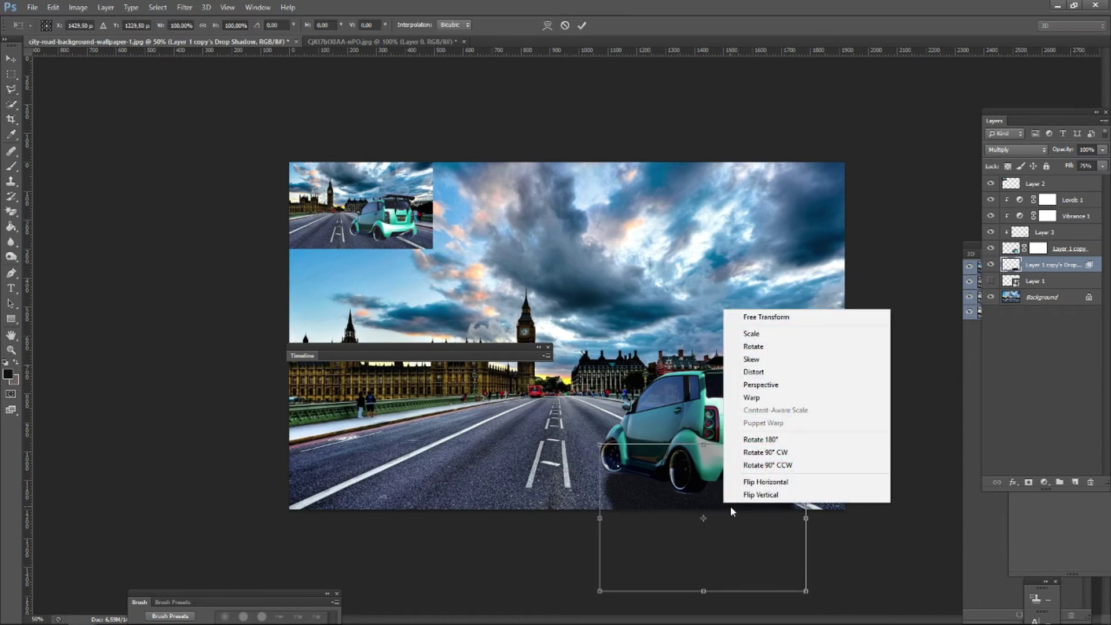
{"action": "left_click", "coordinate": [753, 373]}
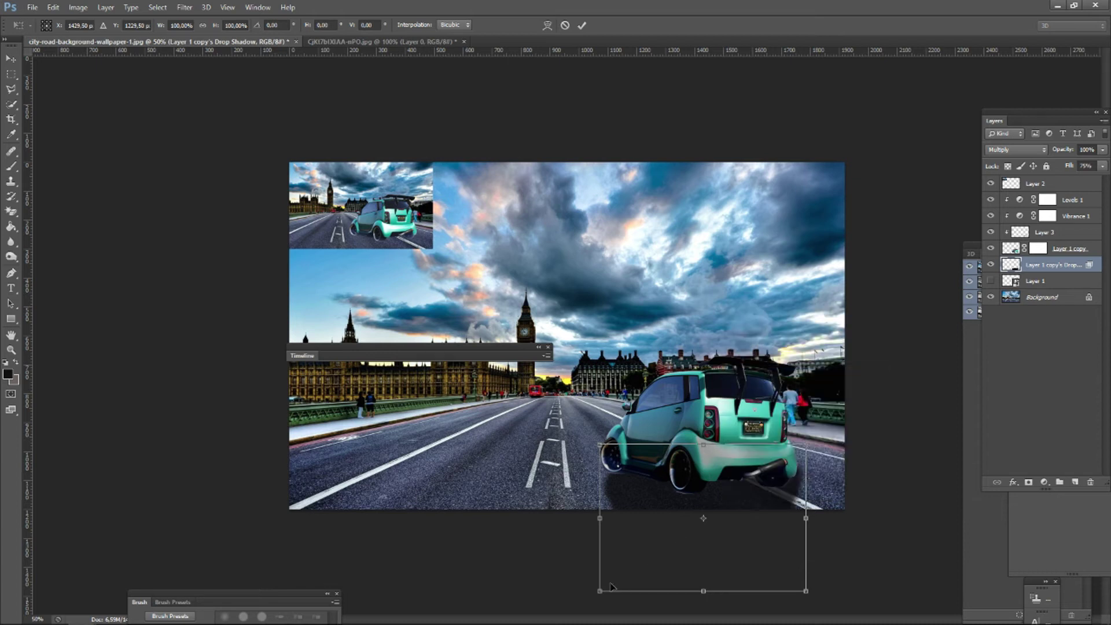
{"action": "left_click_drag", "start_coordinate": [600, 590], "coordinate": [641, 509]}
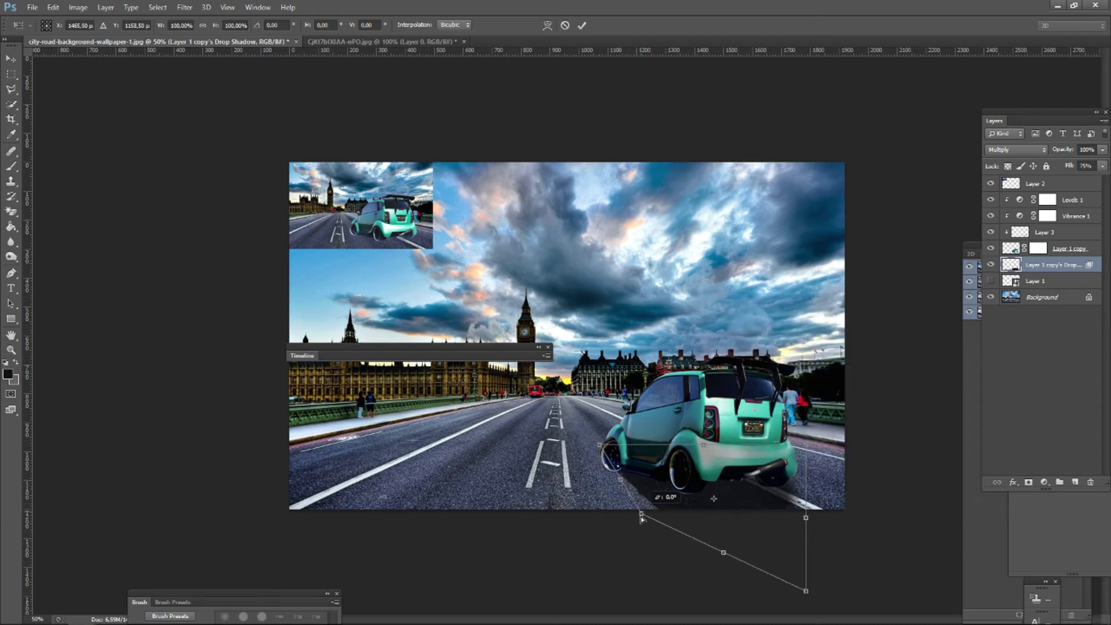
{"action": "left_click_drag", "start_coordinate": [807, 592], "coordinate": [805, 555]}
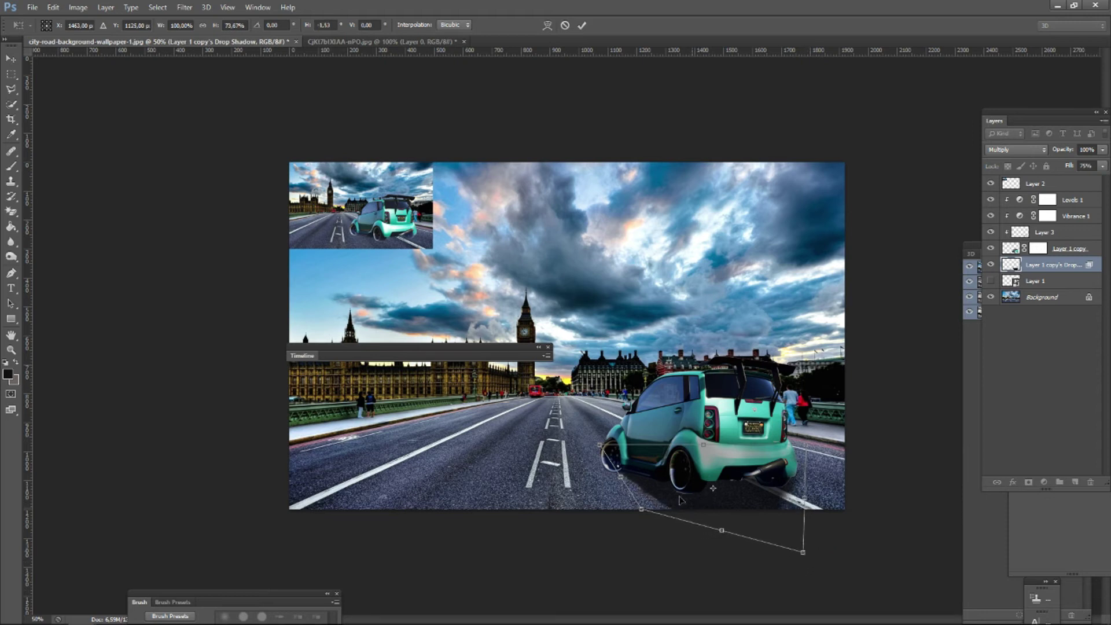
{"action": "left_click_drag", "start_coordinate": [601, 447], "coordinate": [613, 481]}
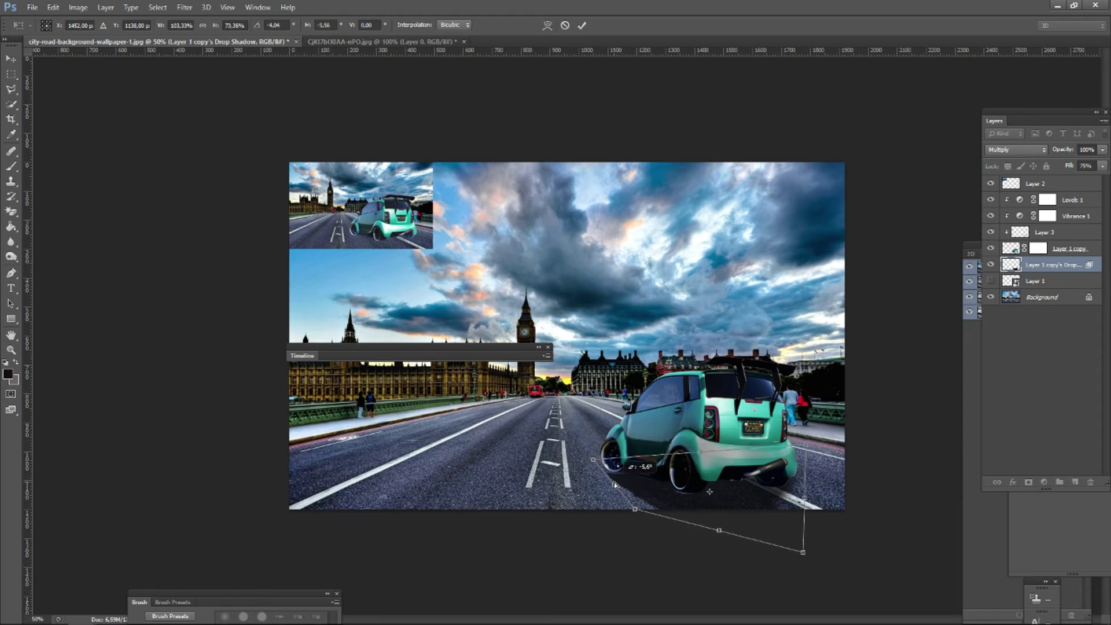
{"action": "key", "text": "Return"}
Lower the drop shadow layer's opacity to 92%.
{"action": "key", "text": "l"}
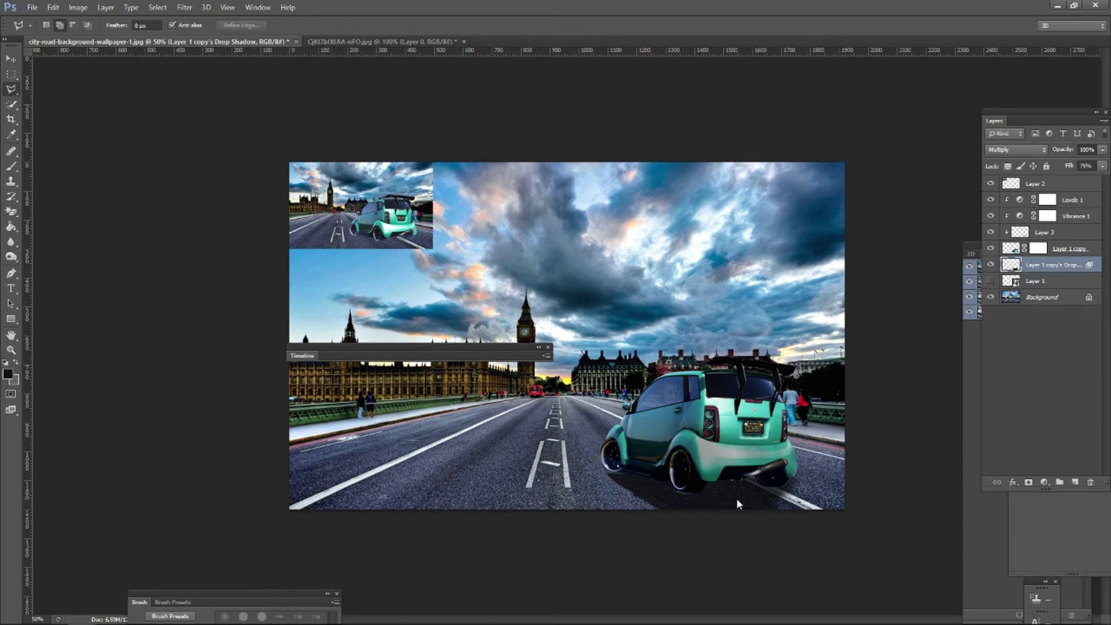
{"action": "left_click", "coordinate": [1104, 166]}
{"action": "left_click_drag", "start_coordinate": [1106, 185], "coordinate": [1092, 187]}
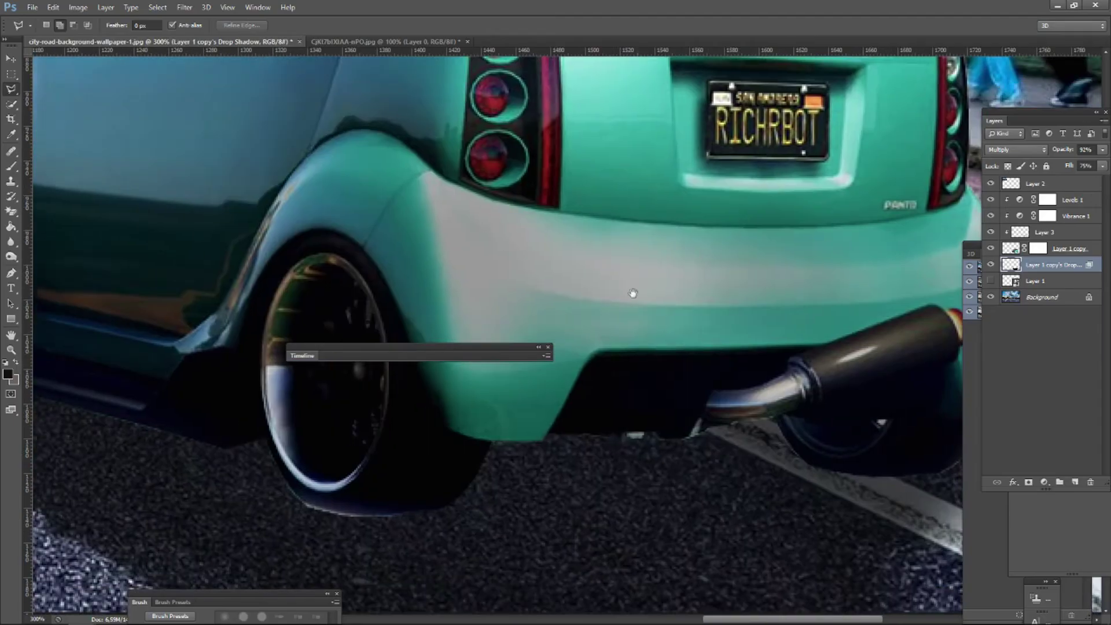
Using the car's outline as a selection, darken the lower edges of the tyres on Layer 3 with a soft black brush at 36% opacity.
{"action": "left_click_drag", "start_coordinate": [325, 550], "coordinate": [556, 477]}
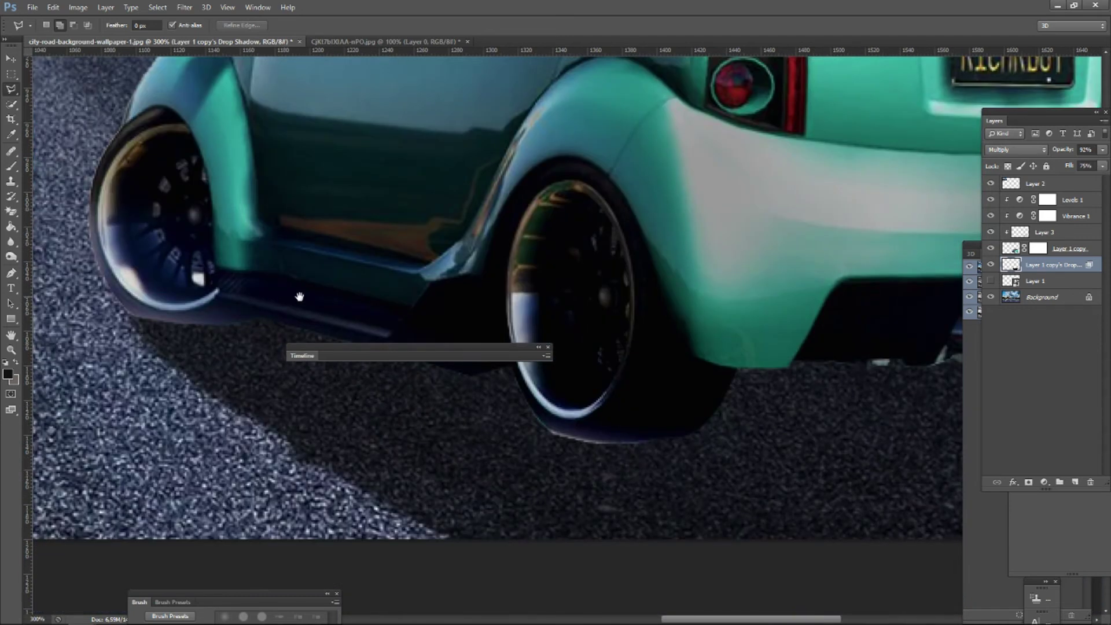
{"action": "left_click", "coordinate": [991, 248]}
{"action": "left_click", "coordinate": [991, 249]}
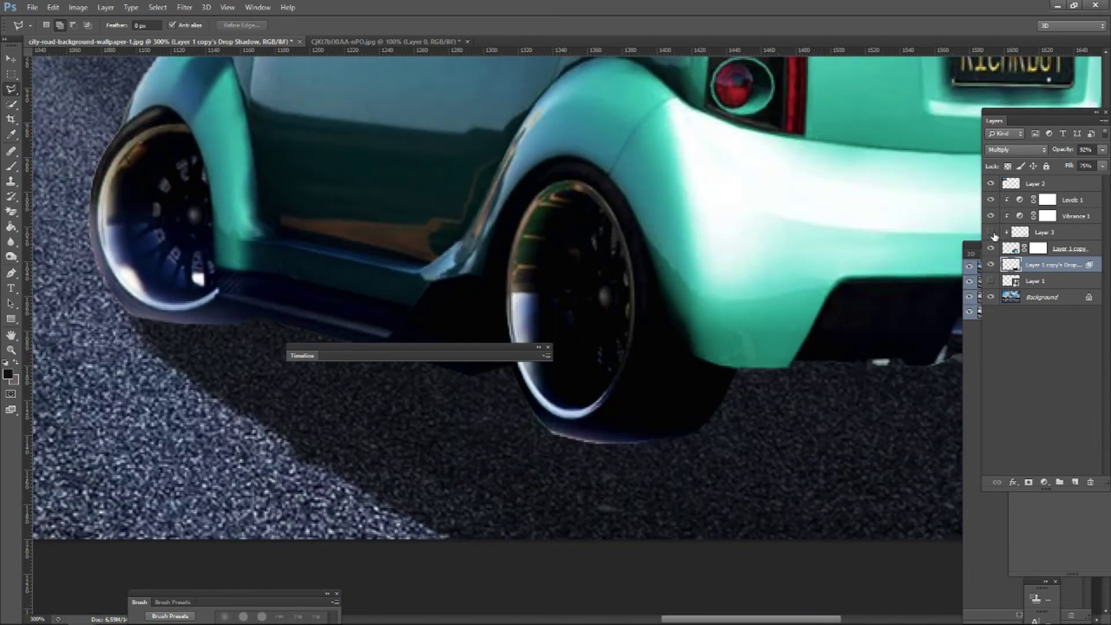
{"action": "left_click", "coordinate": [1039, 234]}
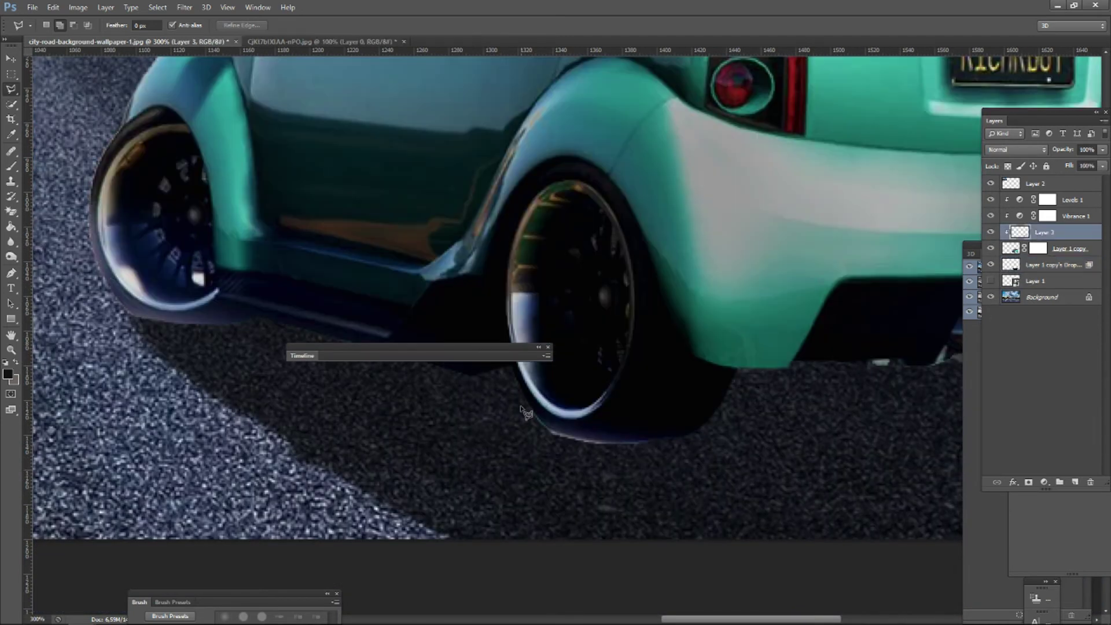
{"action": "key", "text": "b"}
{"action": "left_click", "coordinate": [58, 26]}
{"action": "left_click", "coordinate": [26, 62]}
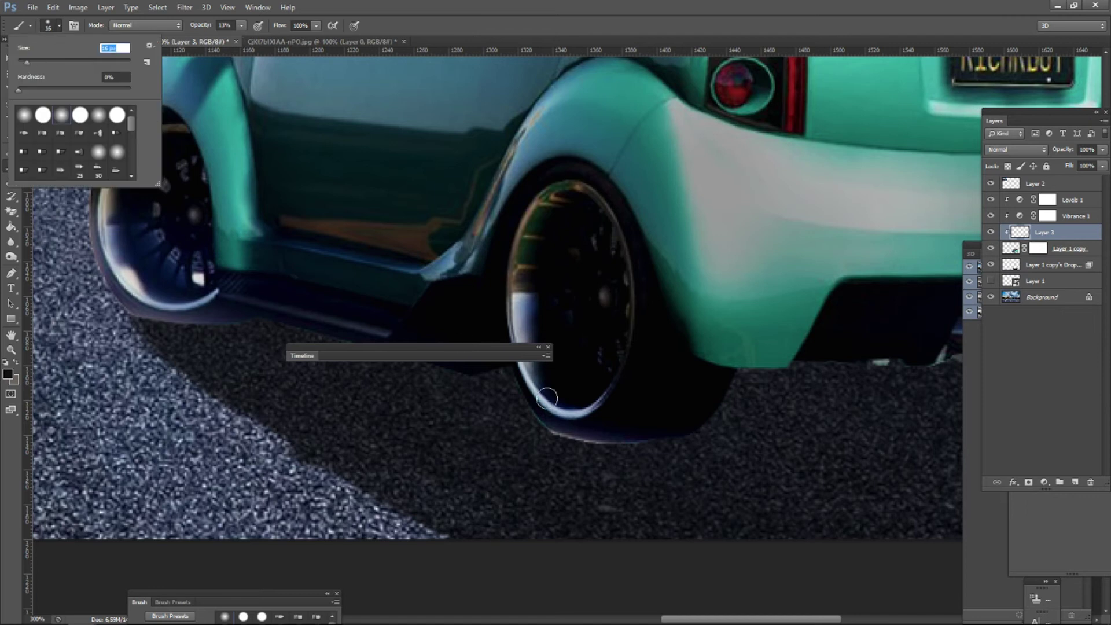
{"action": "left_click", "coordinate": [1011, 249], "text": "ctrl"}
{"action": "left_click_drag", "start_coordinate": [270, 51], "coordinate": [256, 50]}
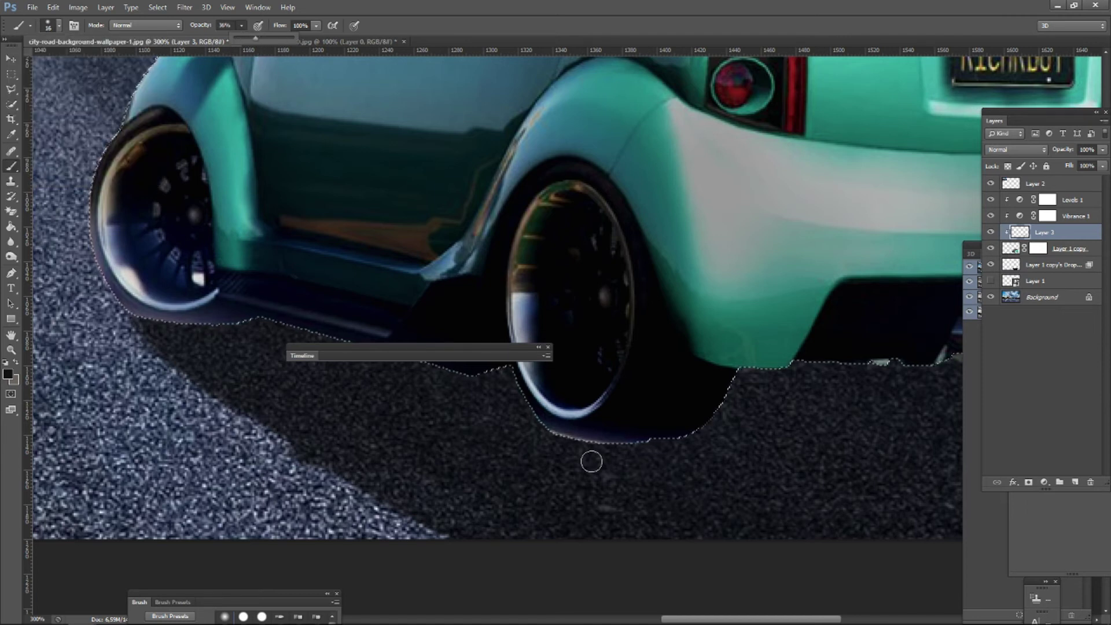
{"action": "mouse_move", "coordinate": [622, 447]}
{"action": "left_mouse_down"}
{"action": "mouse_move", "coordinate": [542, 439]}
{"action": "mouse_move", "coordinate": [598, 438]}
{"action": "left_mouse_up"}
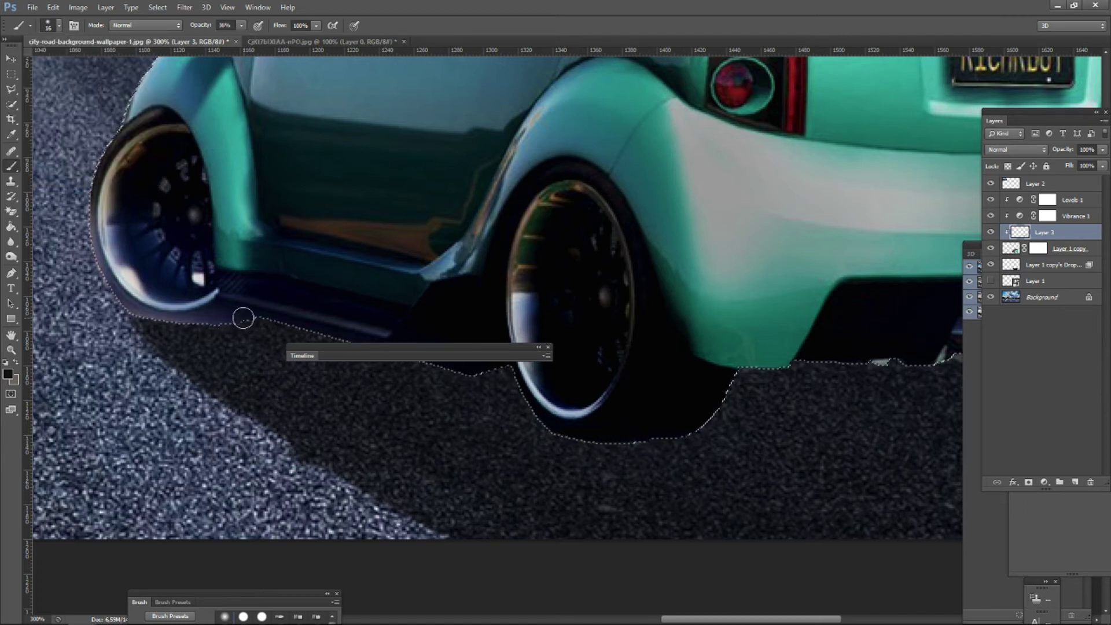
{"action": "mouse_move", "coordinate": [241, 315]}
{"action": "left_mouse_down"}
{"action": "mouse_move", "coordinate": [125, 309]}
{"action": "mouse_move", "coordinate": [94, 247]}
{"action": "mouse_move", "coordinate": [147, 313]}
{"action": "mouse_move", "coordinate": [189, 327]}
{"action": "mouse_move", "coordinate": [105, 261]}
{"action": "left_mouse_up"}
{"action": "key", "text": "ctrl+d"}
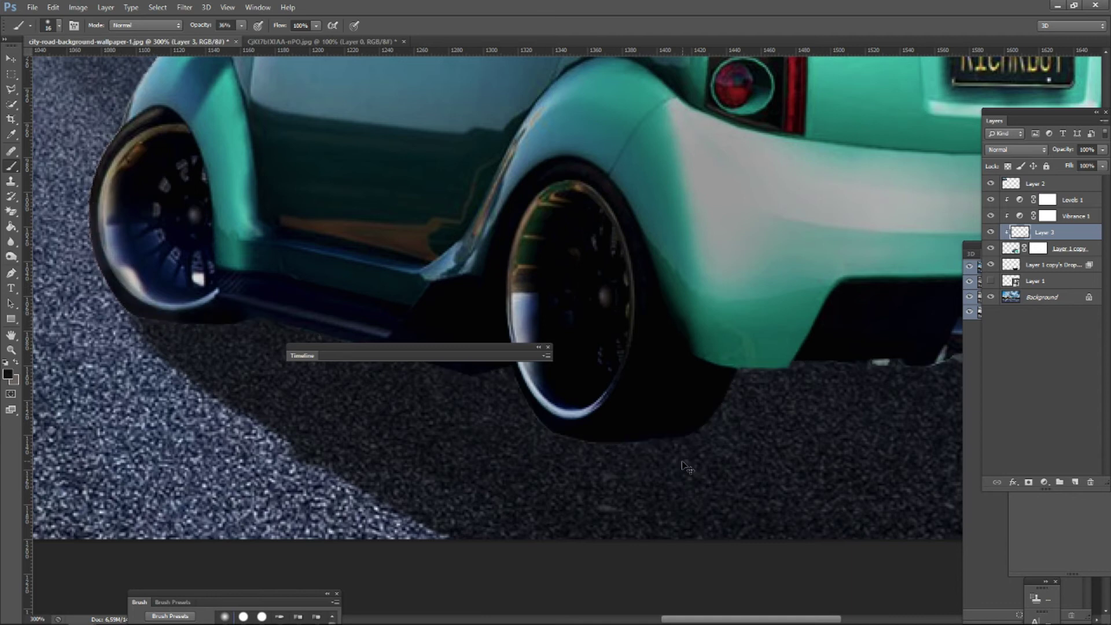
Target the Layer 1 copy mask at the car's rear and set up a small brush at 100% opacity.
{"action": "left_click_drag", "start_coordinate": [816, 284], "coordinate": [399, 279]}
{"action": "left_click", "coordinate": [991, 248]}
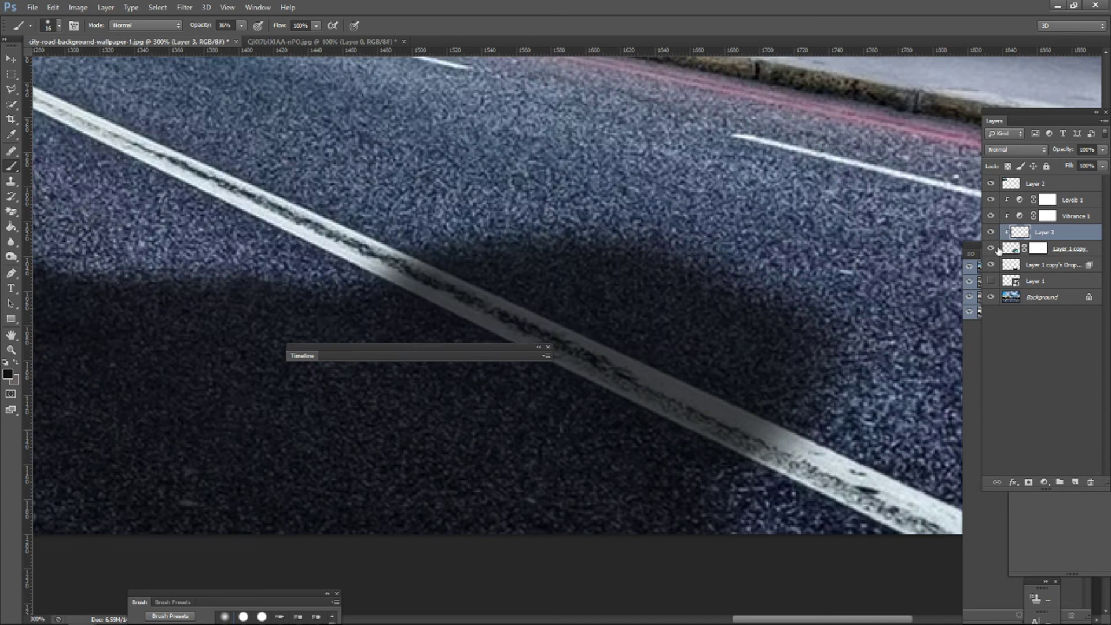
{"action": "left_click", "coordinate": [991, 248]}
{"action": "left_click", "coordinate": [1037, 249]}
{"action": "left_click", "coordinate": [241, 25]}
{"action": "left_click_drag", "start_coordinate": [245, 44], "coordinate": [284, 44]}
{"action": "left_click", "coordinate": [58, 25]}
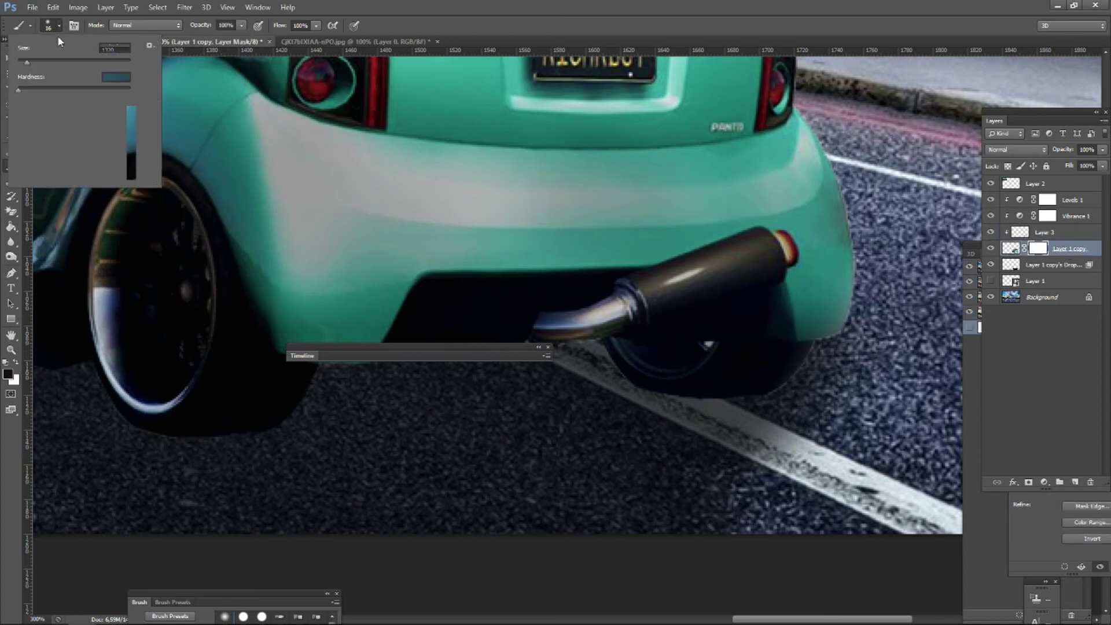
{"action": "left_click_drag", "start_coordinate": [26, 62], "coordinate": [24, 62]}
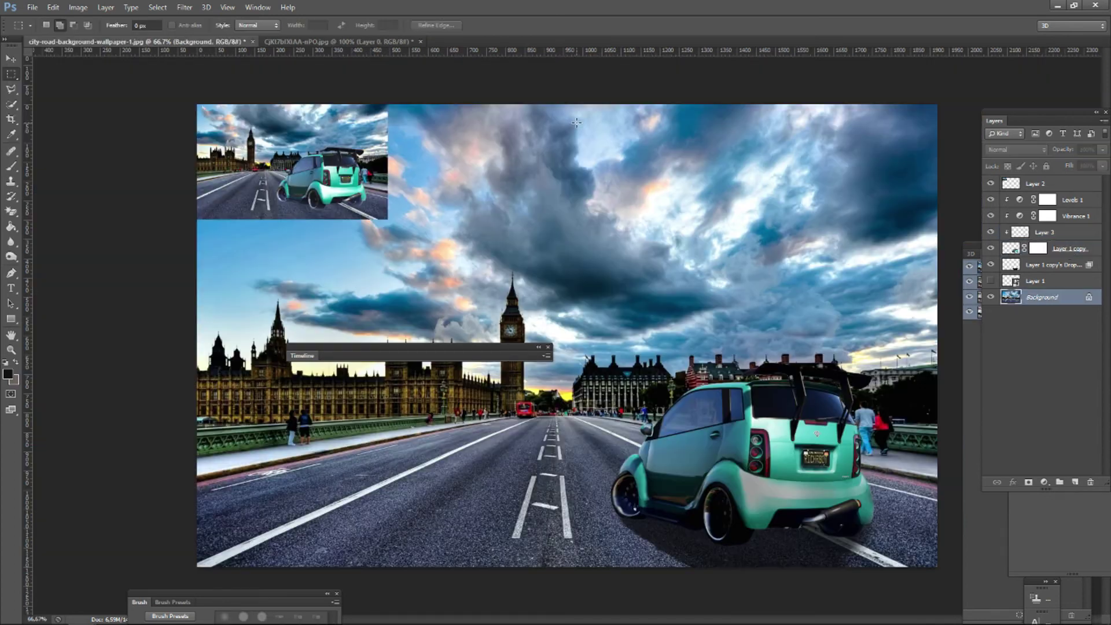
Copy a rectangular piece of the cloudy sky above the car to a new layer and move it down towards the car with Free Transform.
{"action": "left_click_drag", "start_coordinate": [577, 124], "coordinate": [927, 347]}
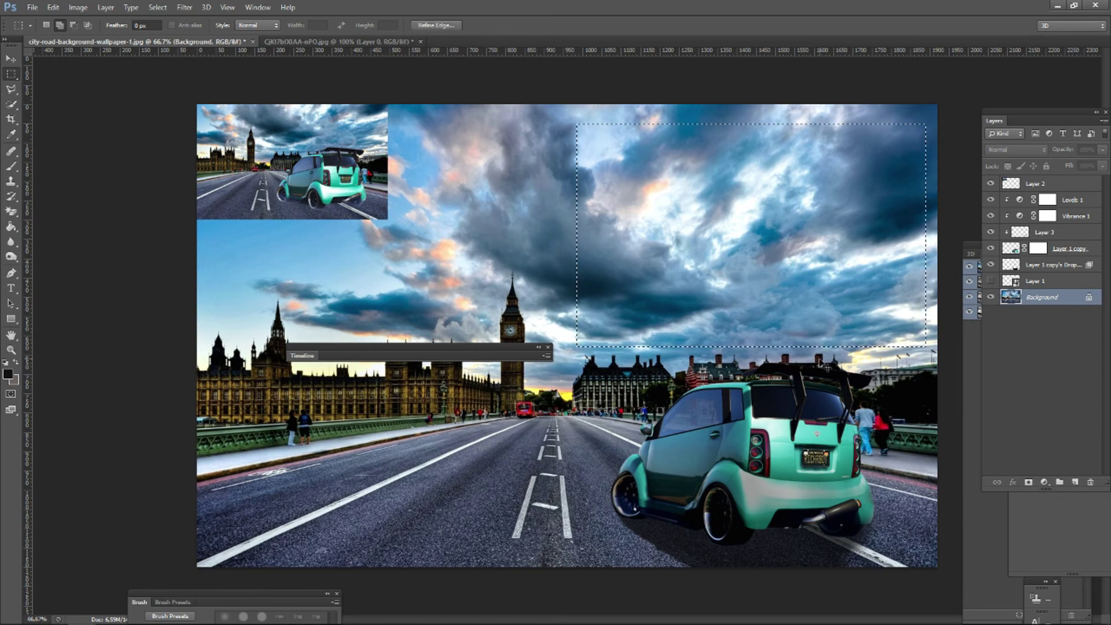
{"action": "key", "text": "ctrl+j"}
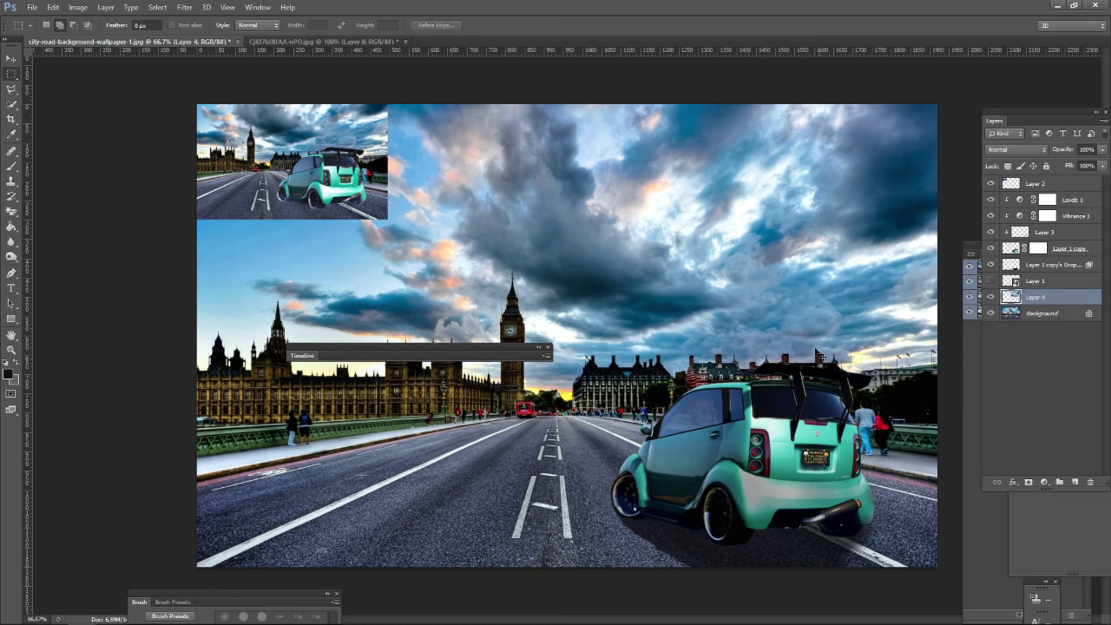
{"action": "right_click", "coordinate": [734, 248]}
{"action": "left_click", "coordinate": [752, 360]}
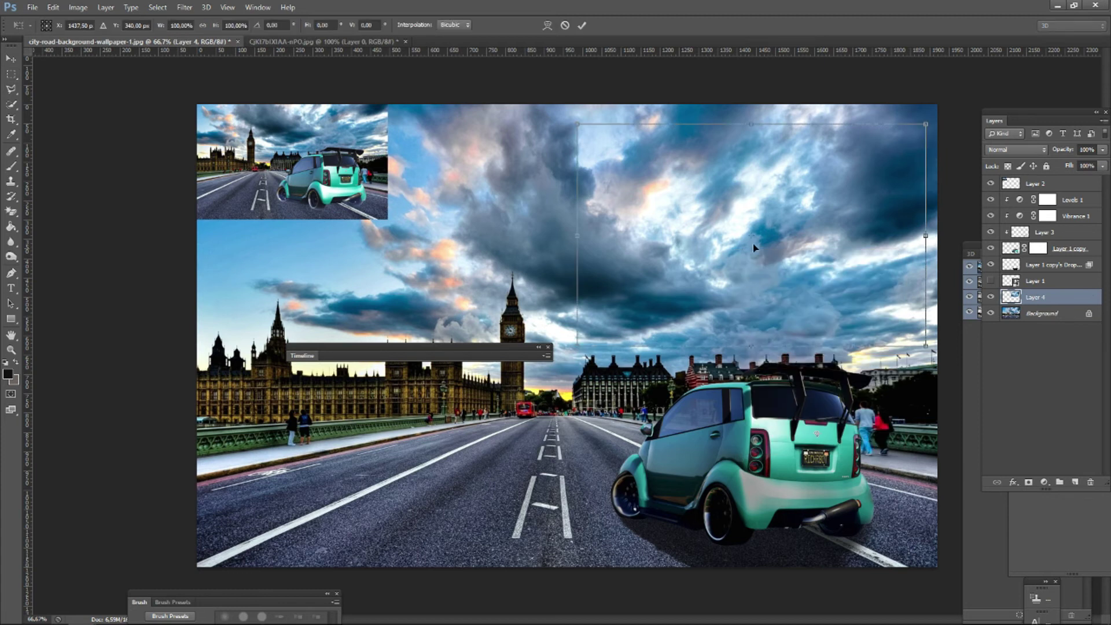
{"action": "left_click_drag", "start_coordinate": [752, 245], "coordinate": [754, 248]}
{"action": "left_click_drag", "start_coordinate": [745, 308], "coordinate": [714, 291]}
Distort the sky copy by its corners into a slanted reflection shape over the upper part of the car.
{"action": "right_click", "coordinate": [716, 292]}
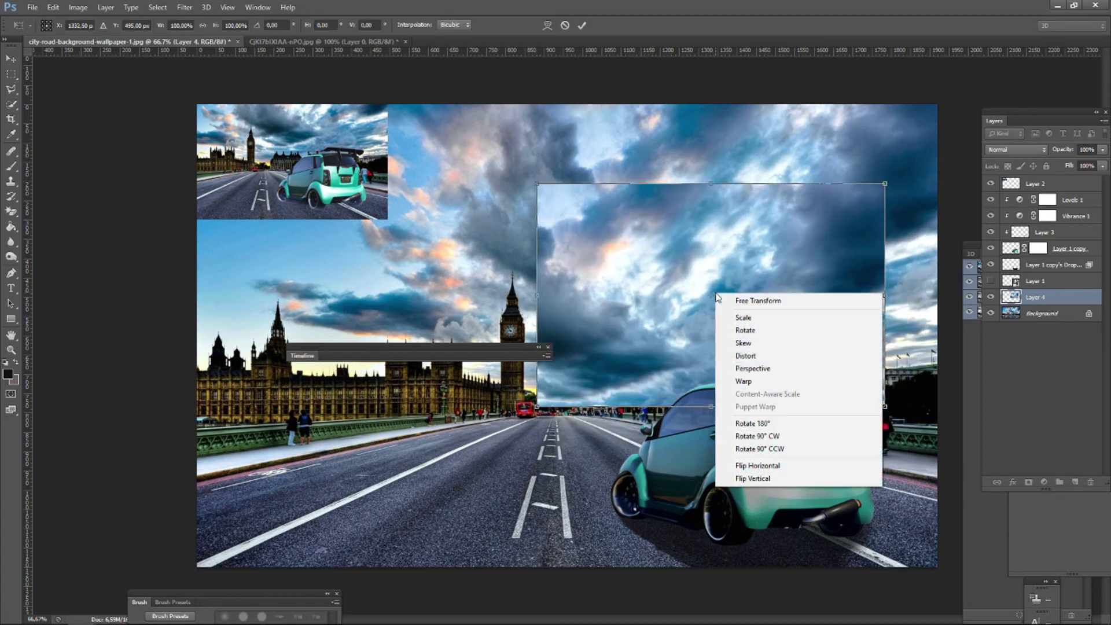
{"action": "left_click", "coordinate": [746, 355]}
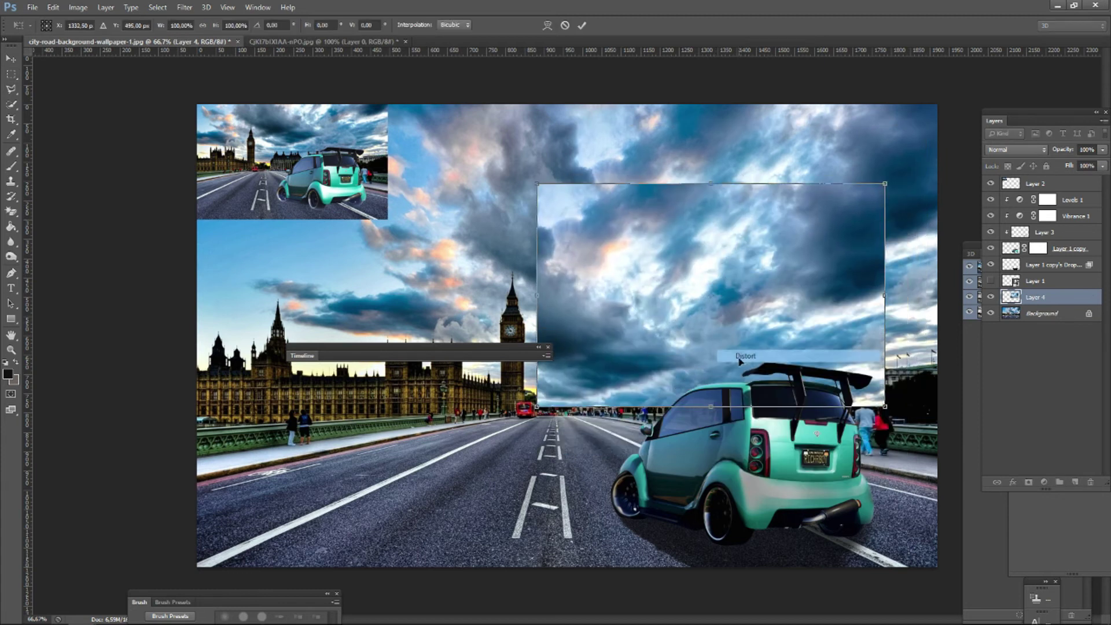
{"action": "left_click_drag", "start_coordinate": [891, 406], "coordinate": [905, 279]}
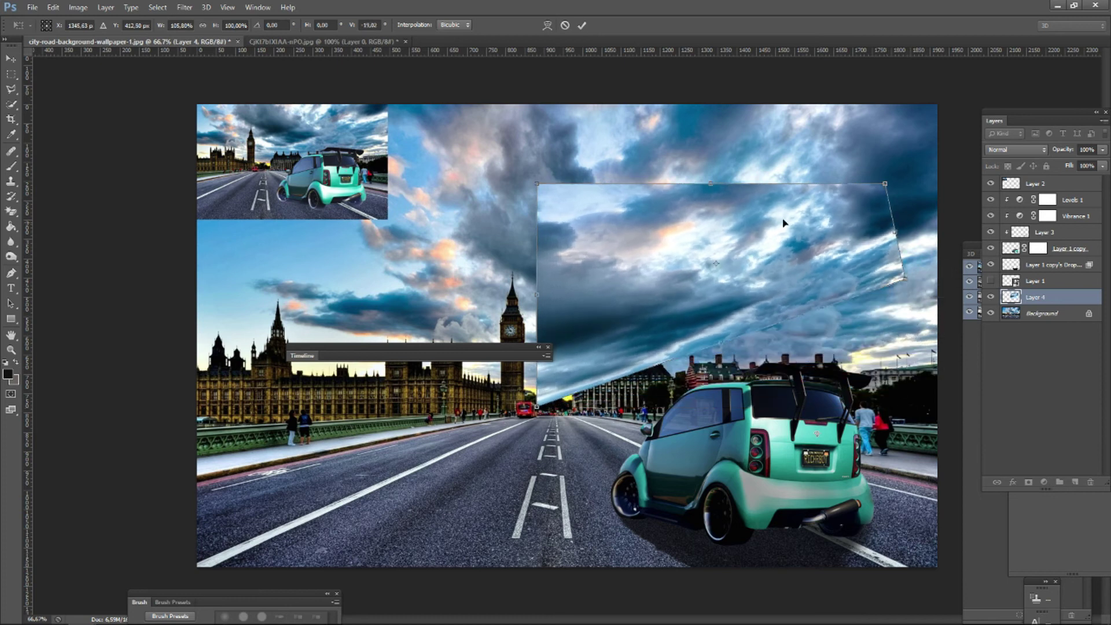
{"action": "left_click_drag", "start_coordinate": [537, 186], "coordinate": [525, 275]}
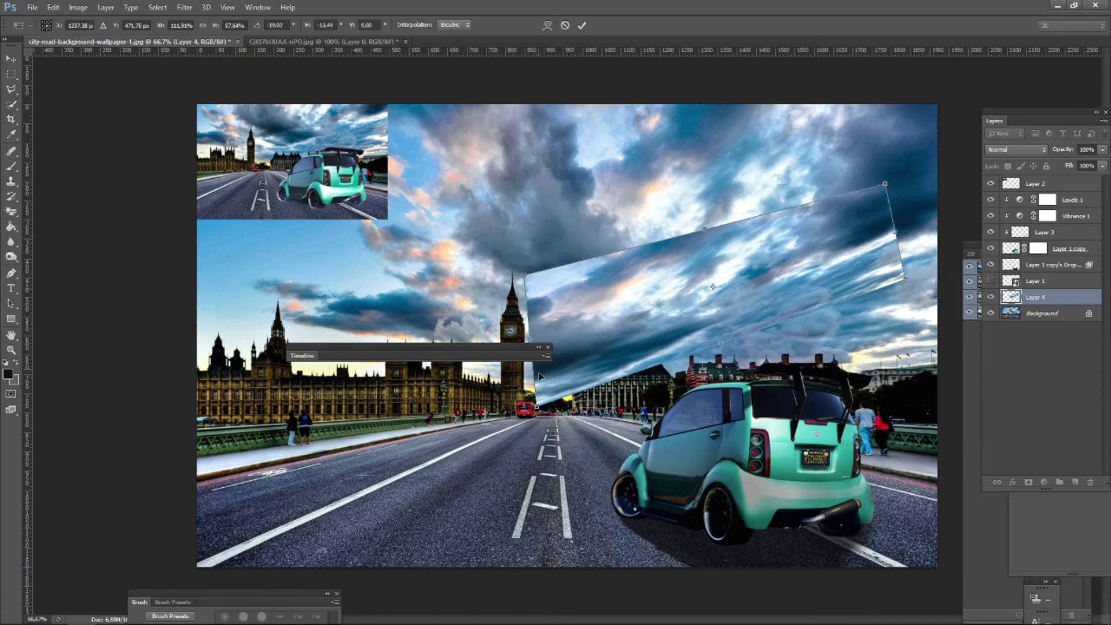
{"action": "left_click_drag", "start_coordinate": [538, 408], "coordinate": [794, 351]}
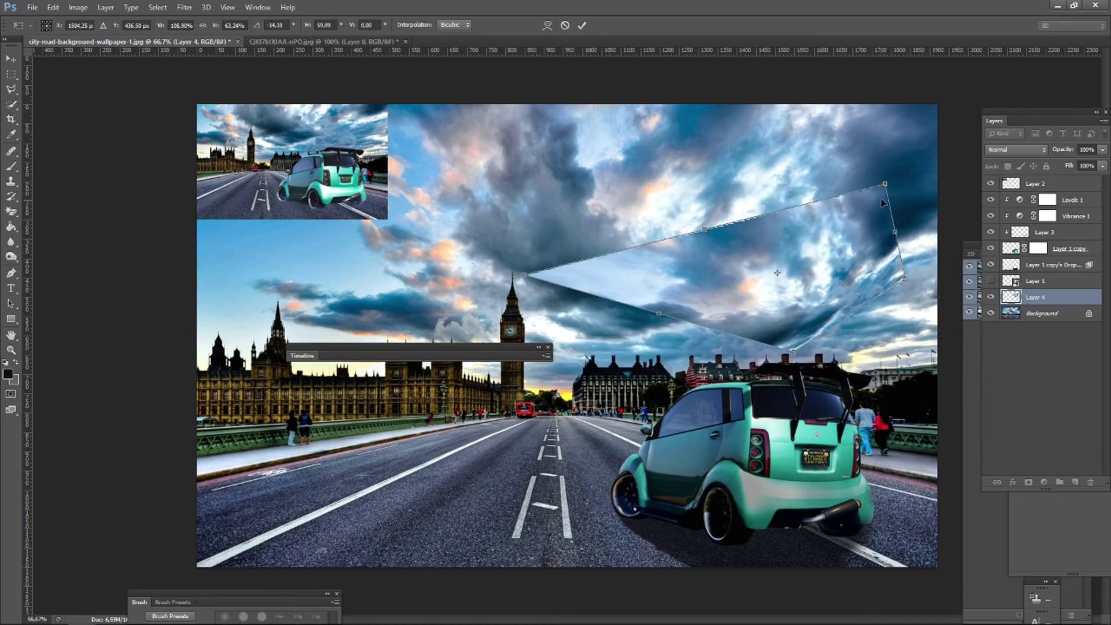
{"action": "left_click_drag", "start_coordinate": [873, 186], "coordinate": [678, 277]}
{"action": "left_click_drag", "start_coordinate": [786, 313], "coordinate": [791, 401]}
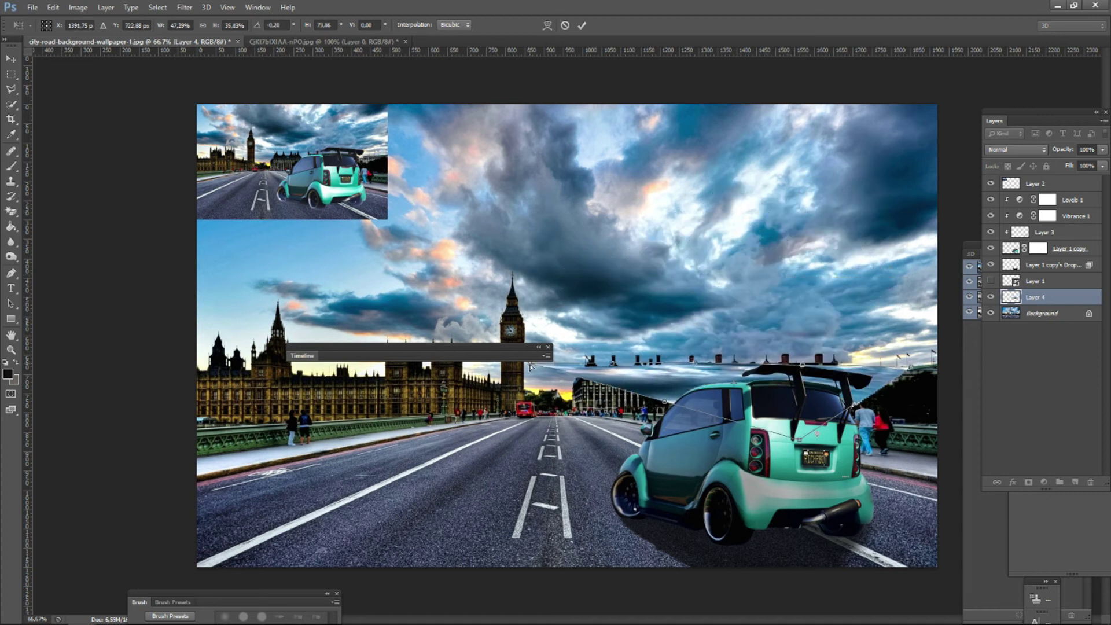
{"action": "left_click_drag", "start_coordinate": [530, 365], "coordinate": [541, 434]}
{"action": "left_click_drag", "start_coordinate": [698, 386], "coordinate": [697, 400]}
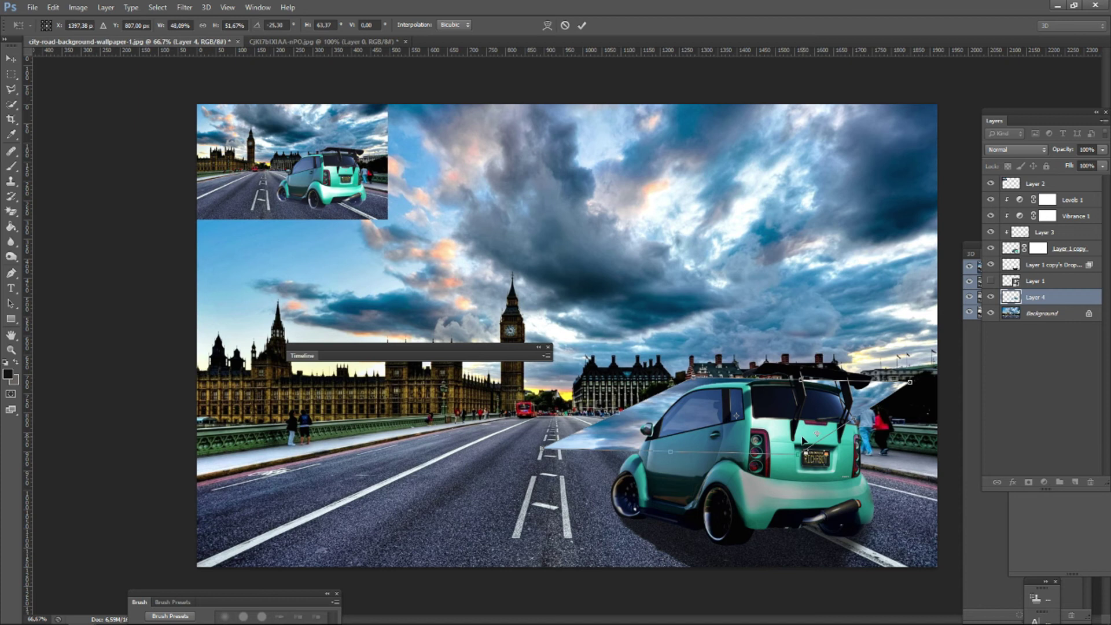
{"action": "key", "text": "Return"}
{"action": "key", "text": "m"}
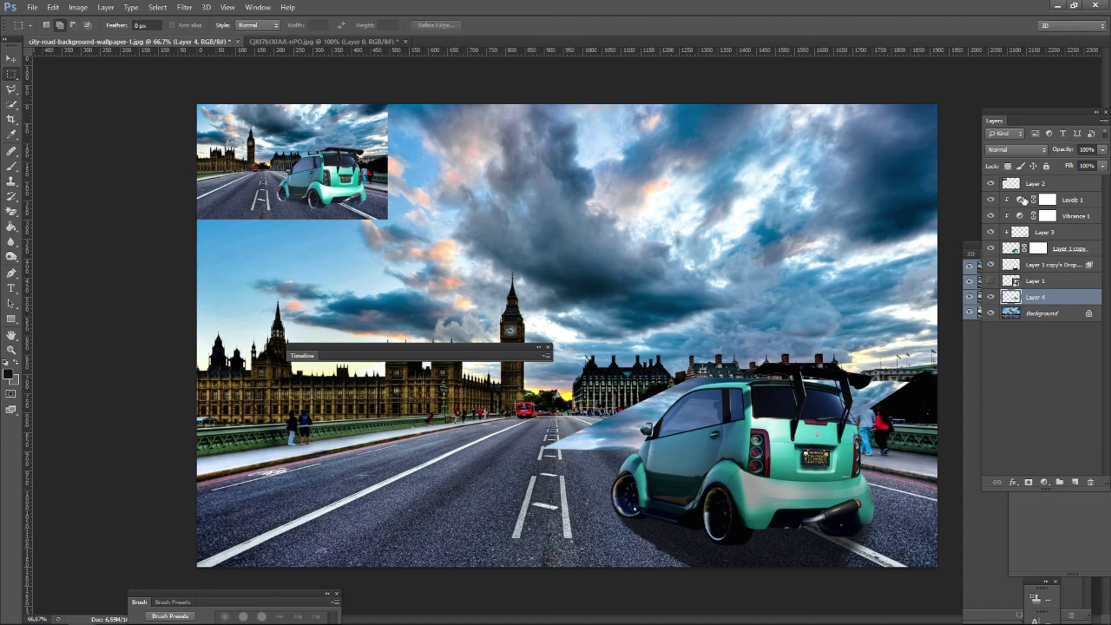
Set the sky copy's blend mode to Color and clip it to the car directly above the Layer 1 copy layer.
{"action": "left_click", "coordinate": [1002, 147]}
{"action": "left_click", "coordinate": [1002, 435]}
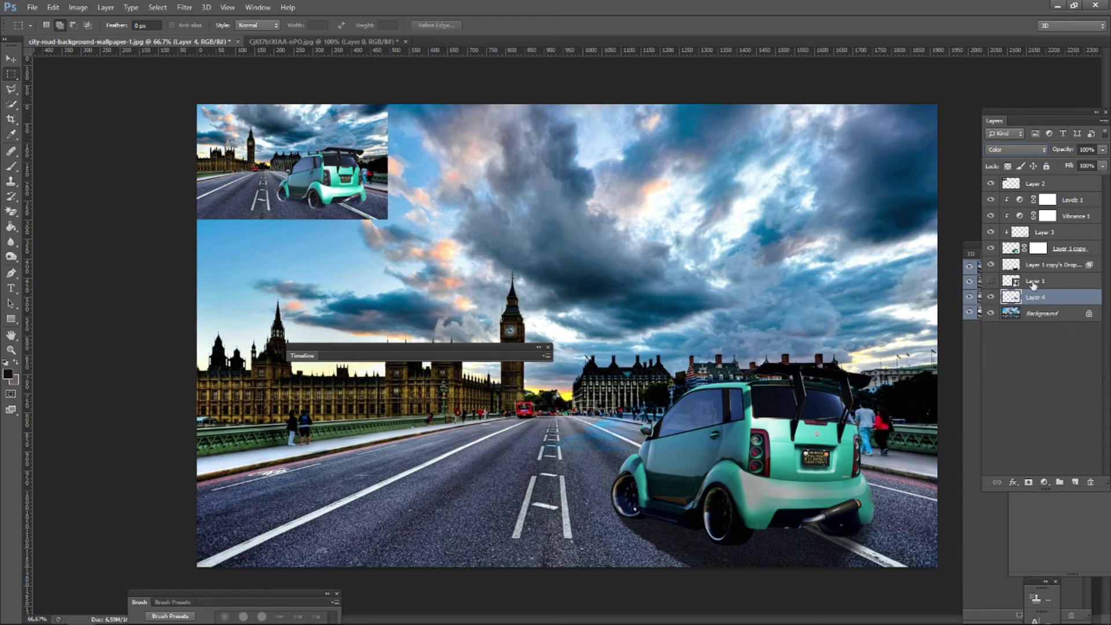
{"action": "left_click_drag", "start_coordinate": [1034, 298], "coordinate": [1035, 249]}
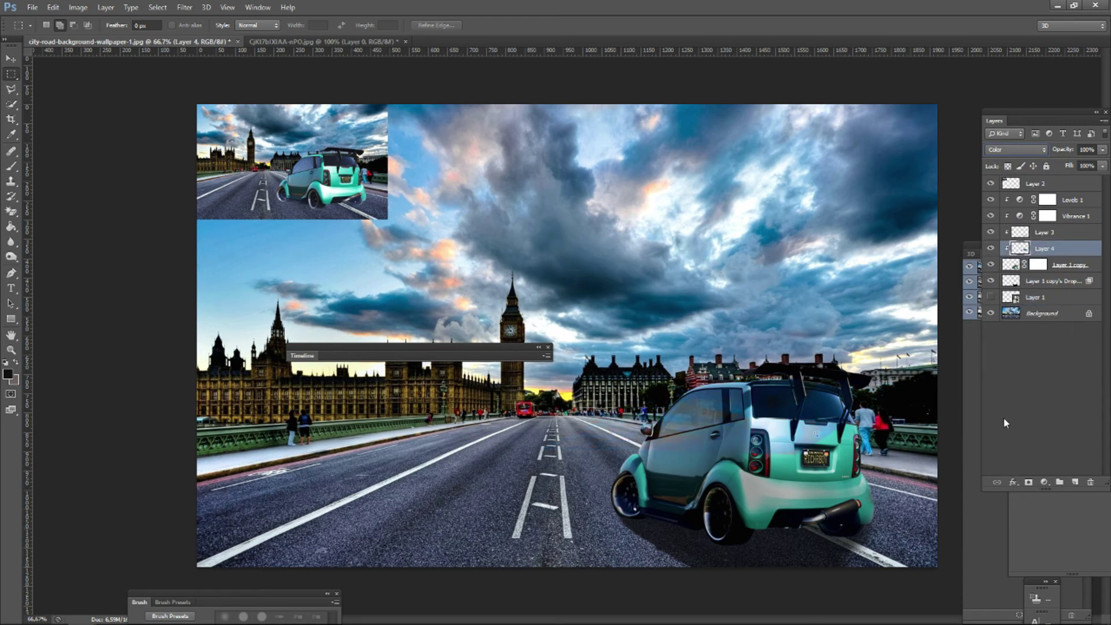
Enlarge the clipped sky reflection proportionally to about 123% so it covers more of the car body.
{"action": "key", "text": "ctrl+1"}
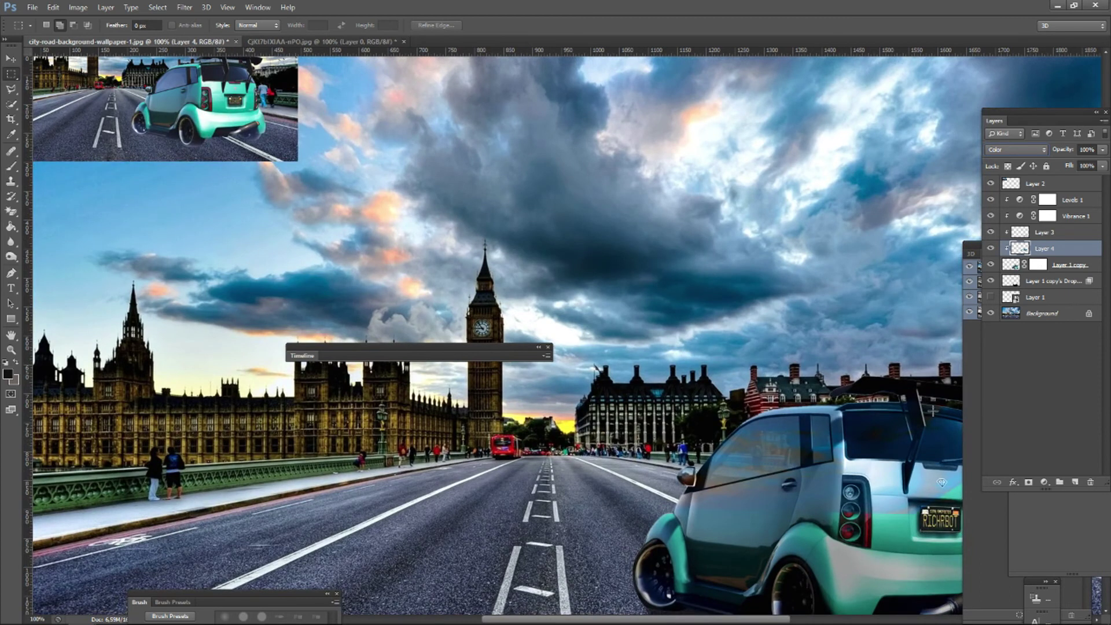
{"action": "left_click_drag", "start_coordinate": [870, 356], "coordinate": [584, 250]}
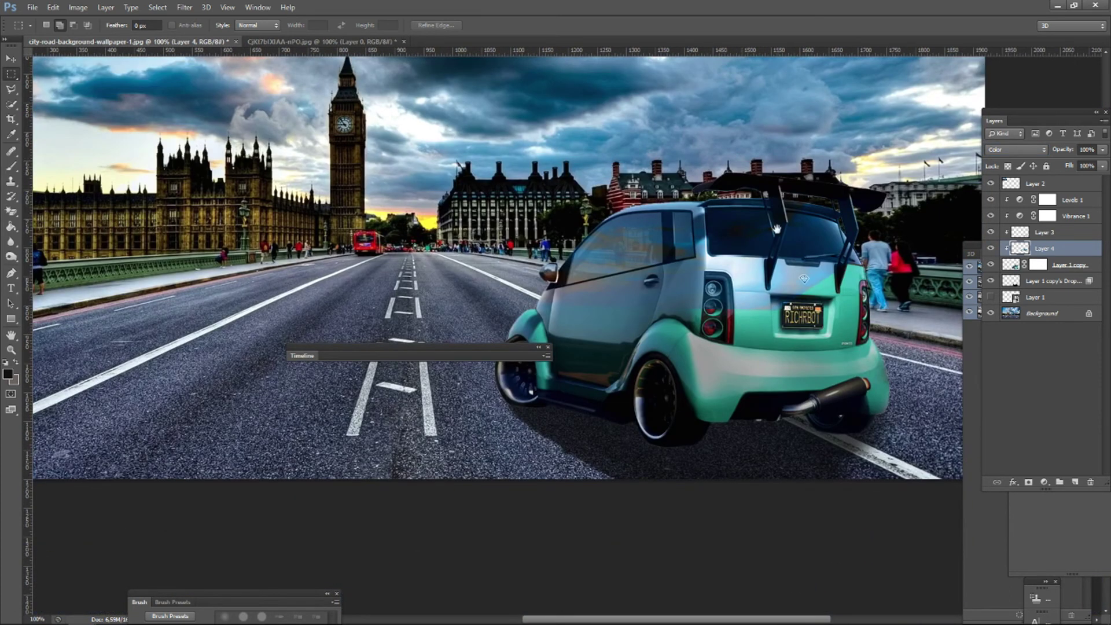
{"action": "right_click", "coordinate": [670, 233]}
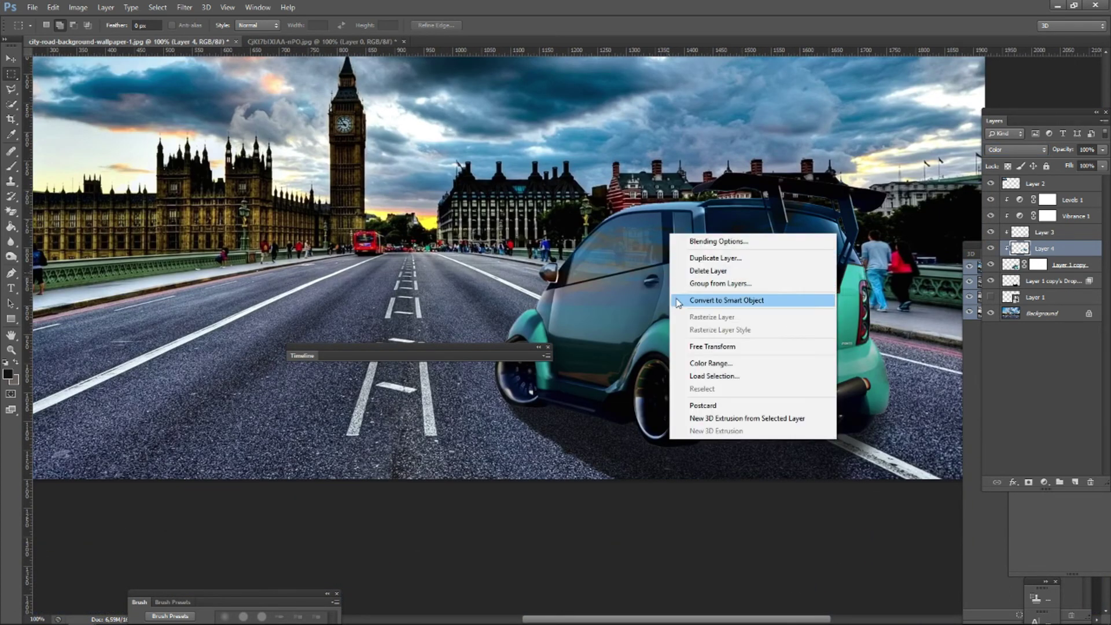
{"action": "left_click", "coordinate": [716, 346]}
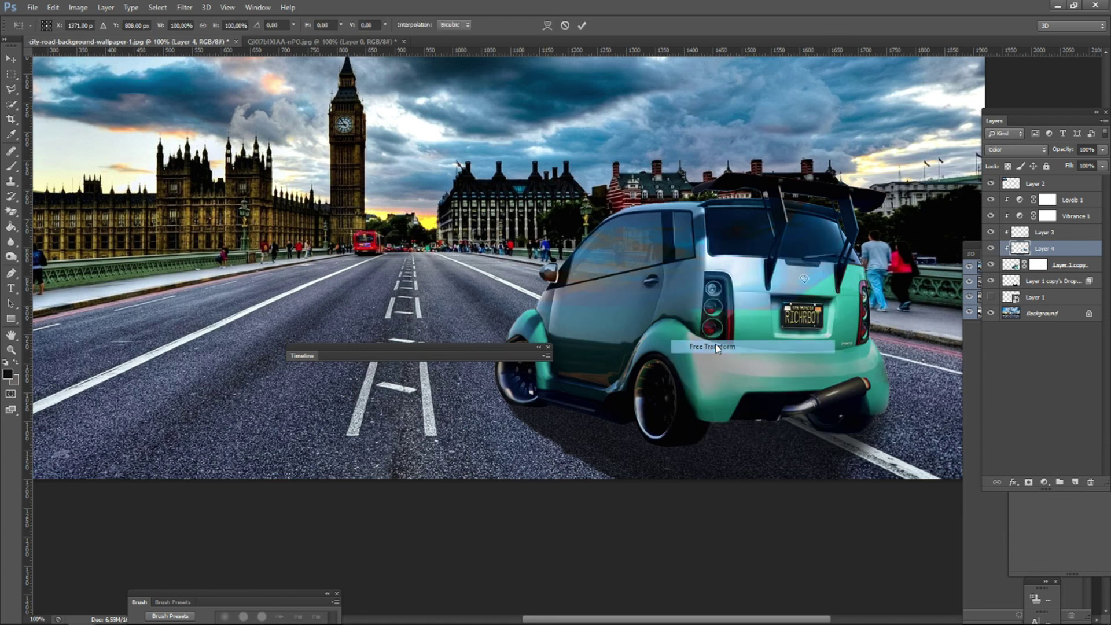
{"action": "left_click_drag", "start_coordinate": [946, 310], "coordinate": [1069, 380]}
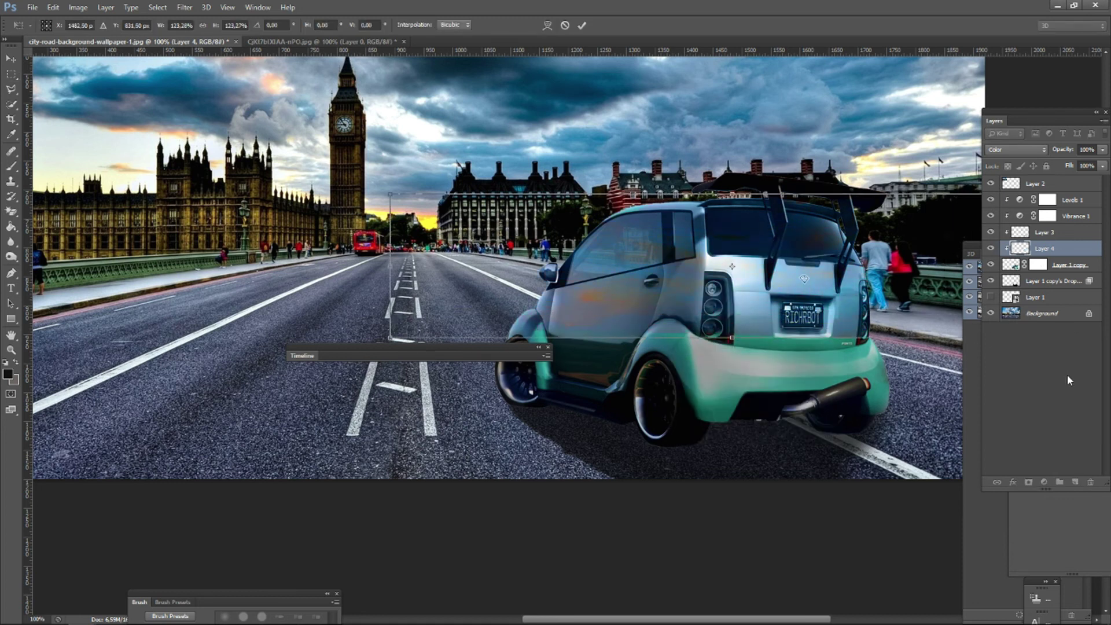
{"action": "key", "text": "ctrl+minus"}
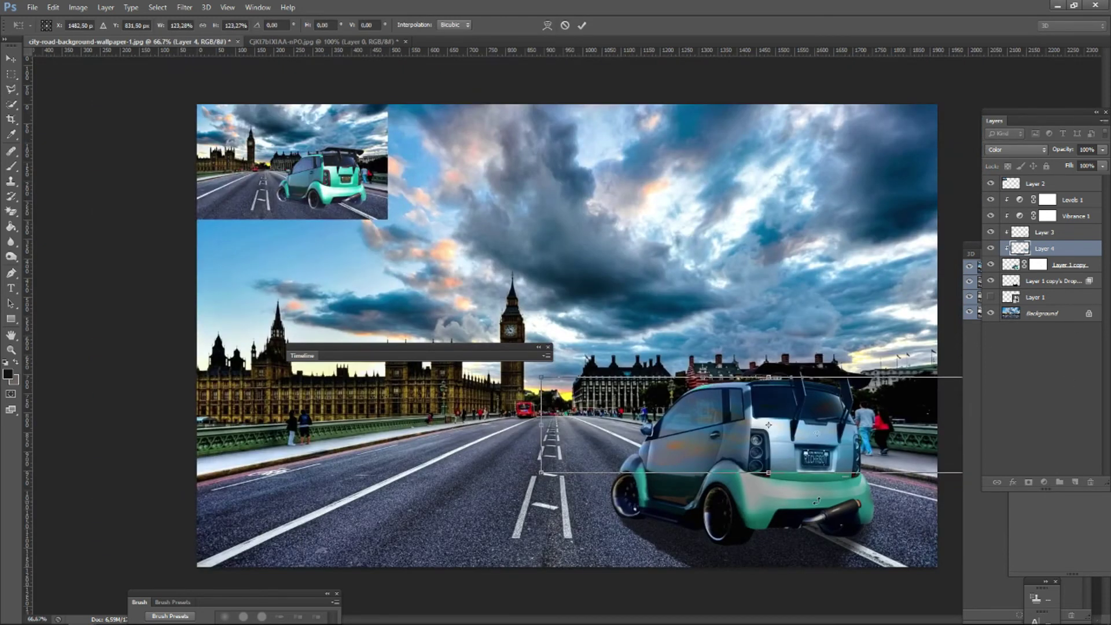
{"action": "key", "text": "Return"}
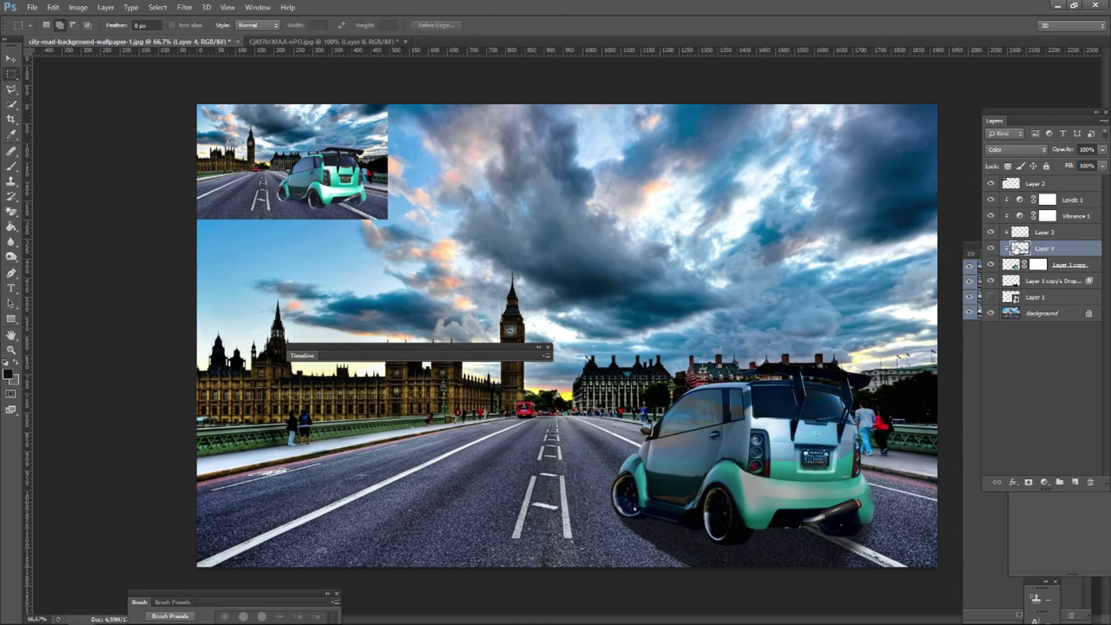
Add a layer mask to Layer 4 and set the brush to 133 px with 23% opacity.
{"action": "left_click", "coordinate": [1029, 483]}
{"action": "key", "text": "b"}
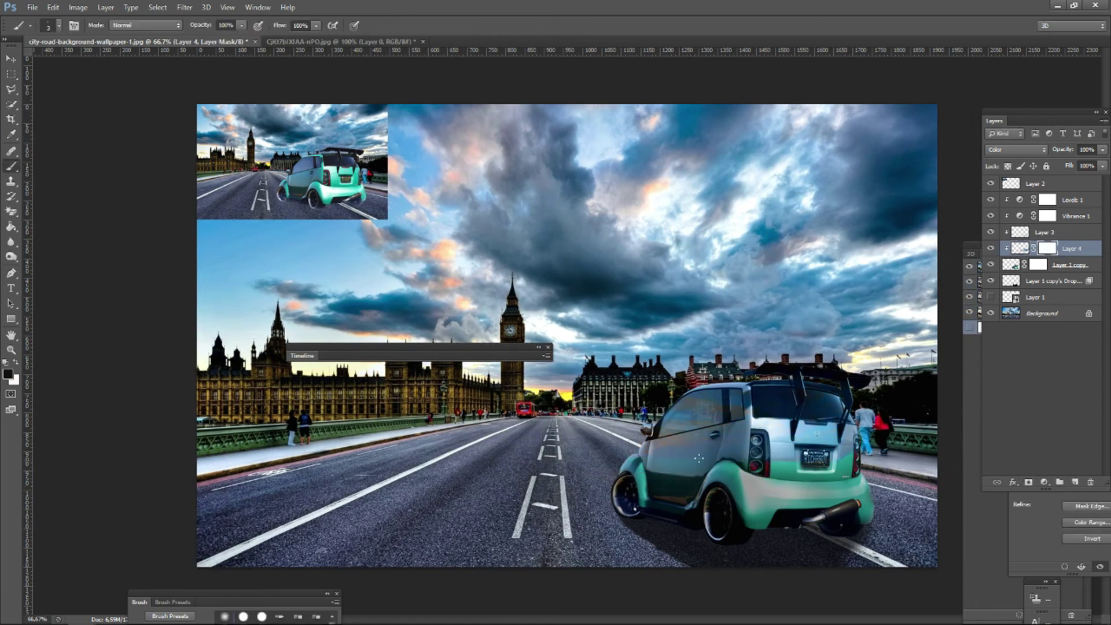
{"action": "left_click", "coordinate": [58, 26]}
{"action": "left_click", "coordinate": [57, 61]}
{"action": "left_click", "coordinate": [241, 25]}
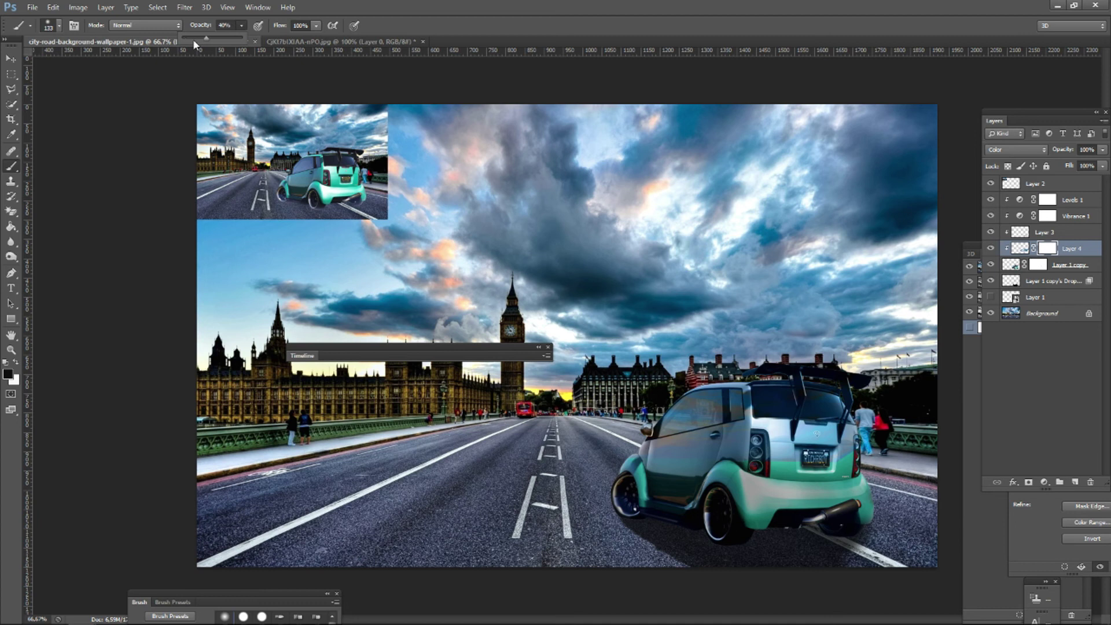
Paint on the Layer 4 mask to soften the sky reflection's lower edge across the door and rear body, keeping the Timeline panel out of the way.
{"action": "key", "text": "ctrl+plus"}
{"action": "key", "text": "ctrl+plus"}
{"action": "key", "text": "ctrl+plus"}
{"action": "left_click_drag", "start_coordinate": [756, 466], "coordinate": [75, 58]}
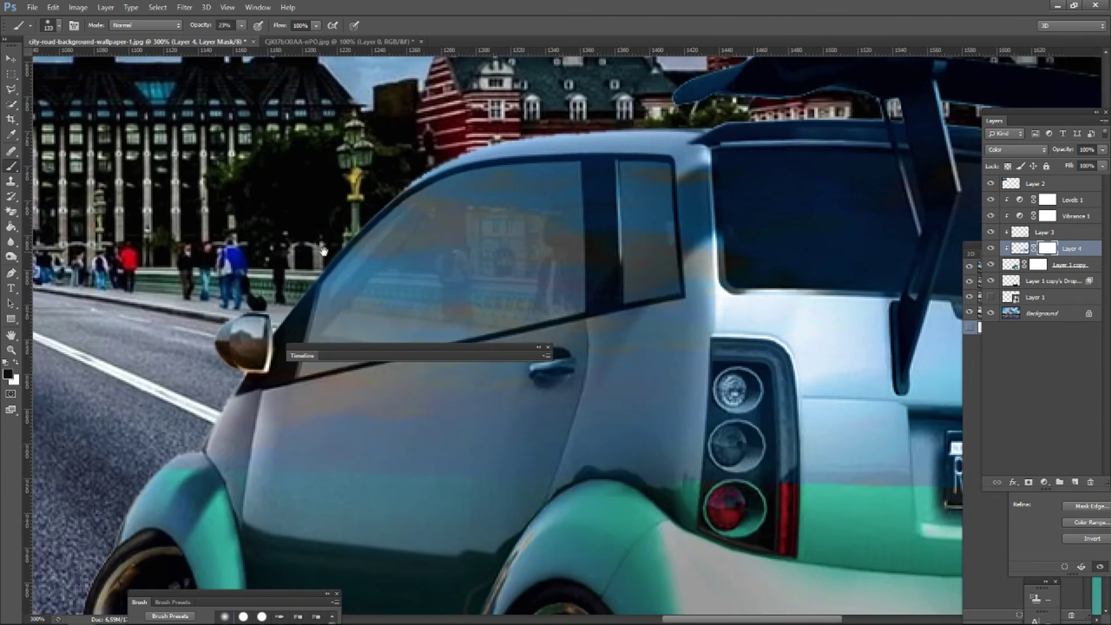
{"action": "mouse_move", "coordinate": [173, 488]}
{"action": "left_mouse_down"}
{"action": "mouse_move", "coordinate": [228, 399]}
{"action": "mouse_move", "coordinate": [545, 391]}
{"action": "left_mouse_up"}
{"action": "left_click_drag", "start_coordinate": [500, 354], "coordinate": [731, 373]}
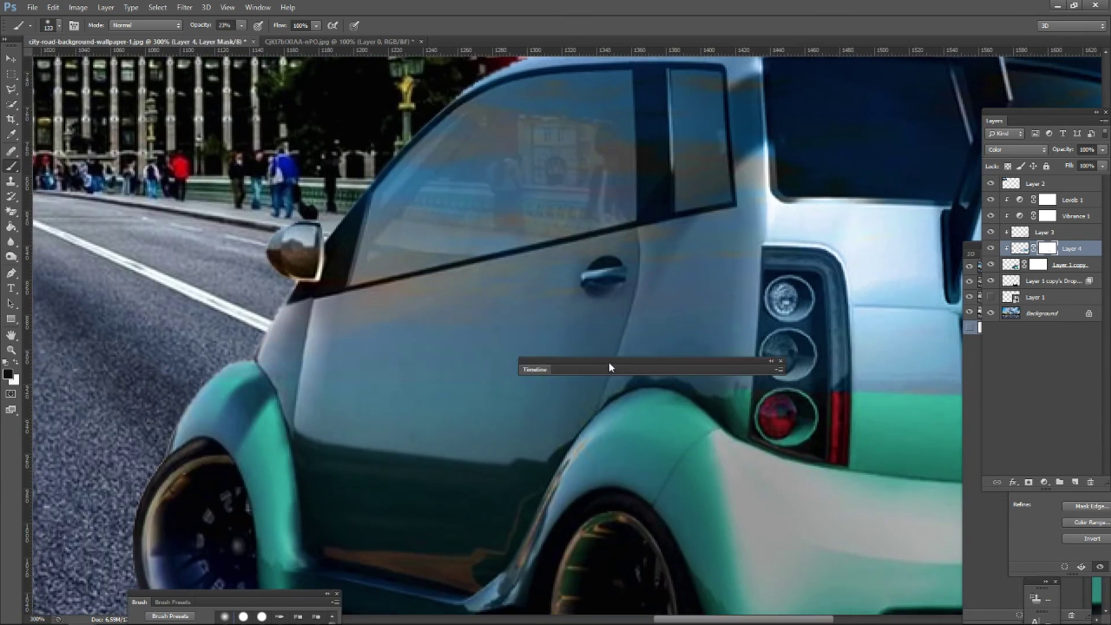
{"action": "left_click_drag", "start_coordinate": [609, 363], "coordinate": [488, 583]}
{"action": "mouse_move", "coordinate": [660, 400]}
{"action": "left_mouse_down"}
{"action": "mouse_move", "coordinate": [689, 369]}
{"action": "mouse_move", "coordinate": [794, 404]}
{"action": "mouse_move", "coordinate": [758, 325]}
{"action": "left_mouse_up"}
{"action": "left_click_drag", "start_coordinate": [839, 370], "coordinate": [435, 383]}
{"action": "mouse_move", "coordinate": [492, 399]}
{"action": "left_mouse_down"}
{"action": "mouse_move", "coordinate": [824, 385]}
{"action": "mouse_move", "coordinate": [516, 430]}
{"action": "mouse_move", "coordinate": [769, 418]}
{"action": "left_mouse_up"}
{"action": "key", "text": "ctrl+1"}
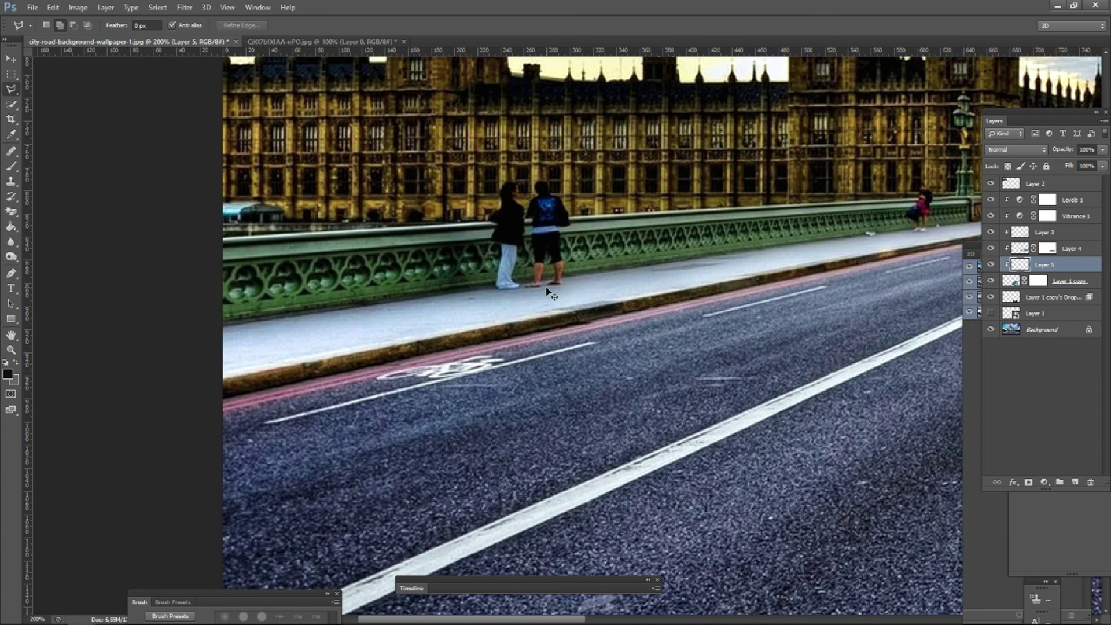
Outline the left-hand buildings, bridge railing and pavement with the Polygonal Lasso and copy that area from the Background to a new layer.
{"action": "key", "text": "ctrl+1"}
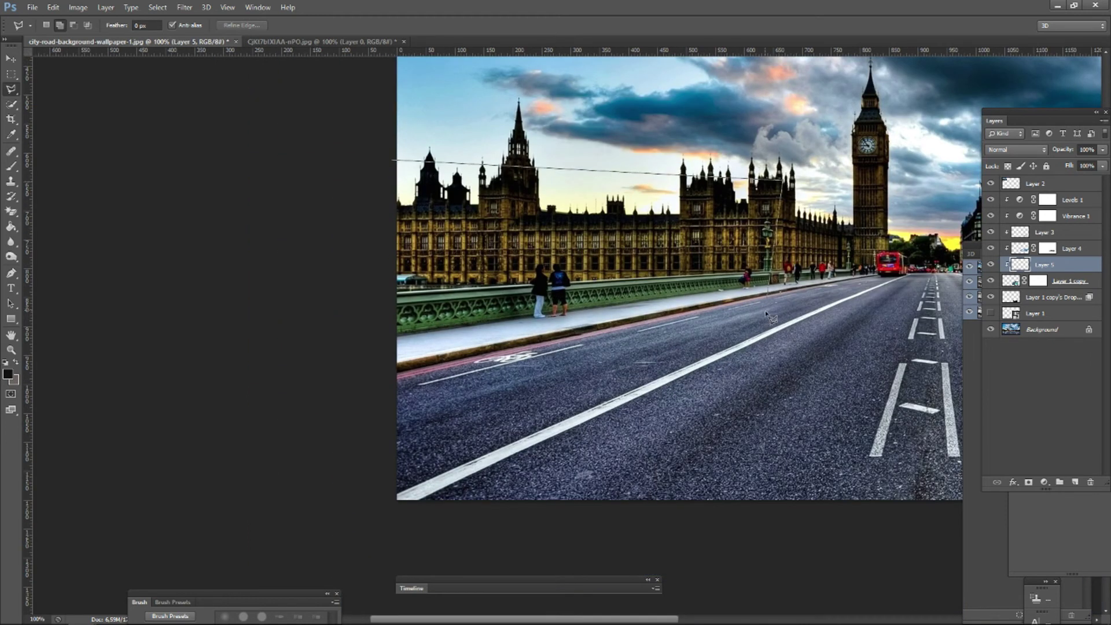
{"action": "double_click", "coordinate": [365, 420]}
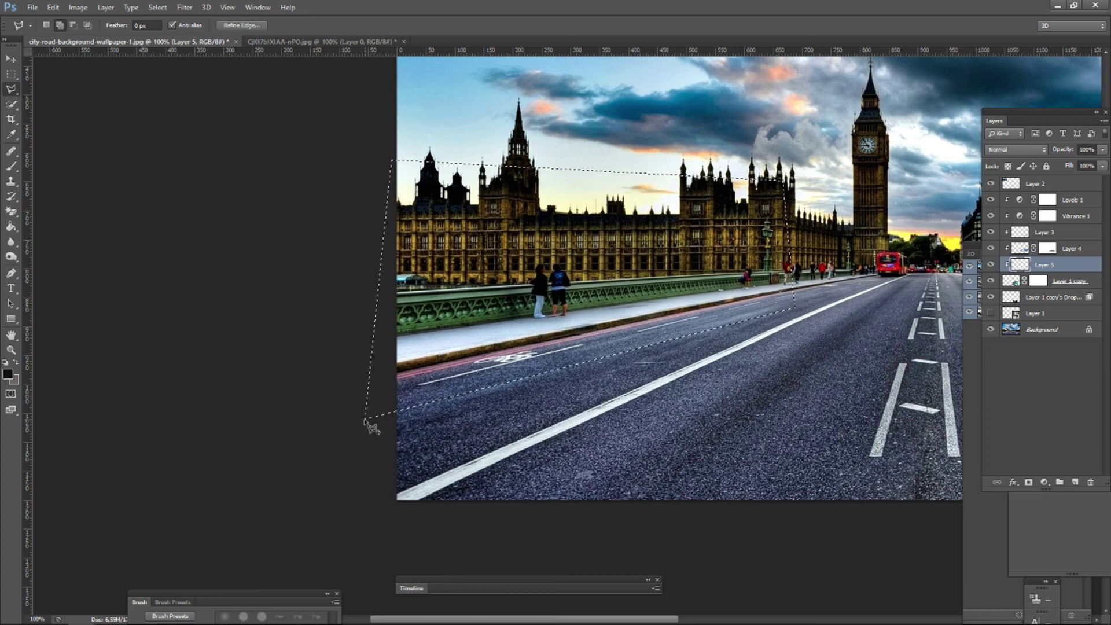
{"action": "key", "text": "ctrl+c"}
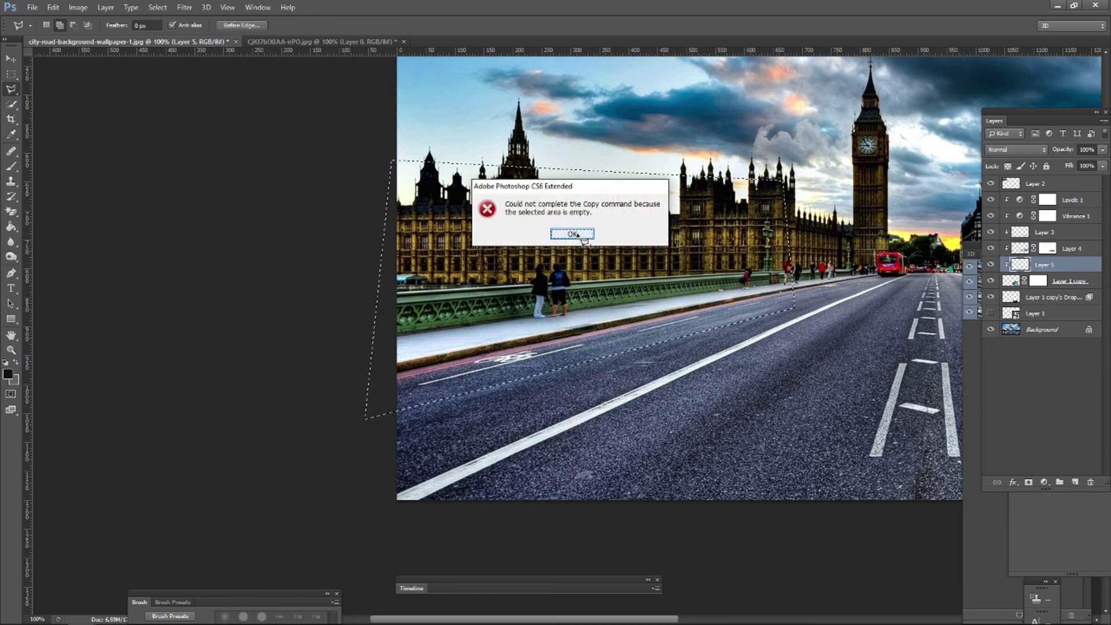
{"action": "left_click", "coordinate": [580, 235]}
{"action": "left_click", "coordinate": [1041, 331]}
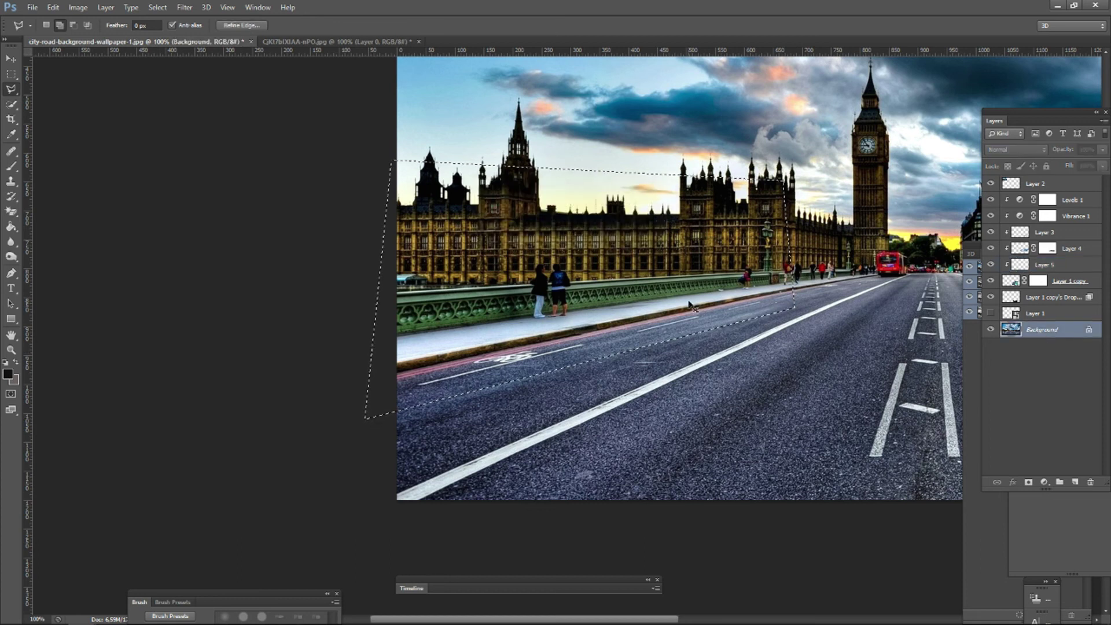
{"action": "key", "text": "ctrl+j"}
{"action": "key", "text": "ctrl+minus"}
{"action": "key", "text": "ctrl+minus"}
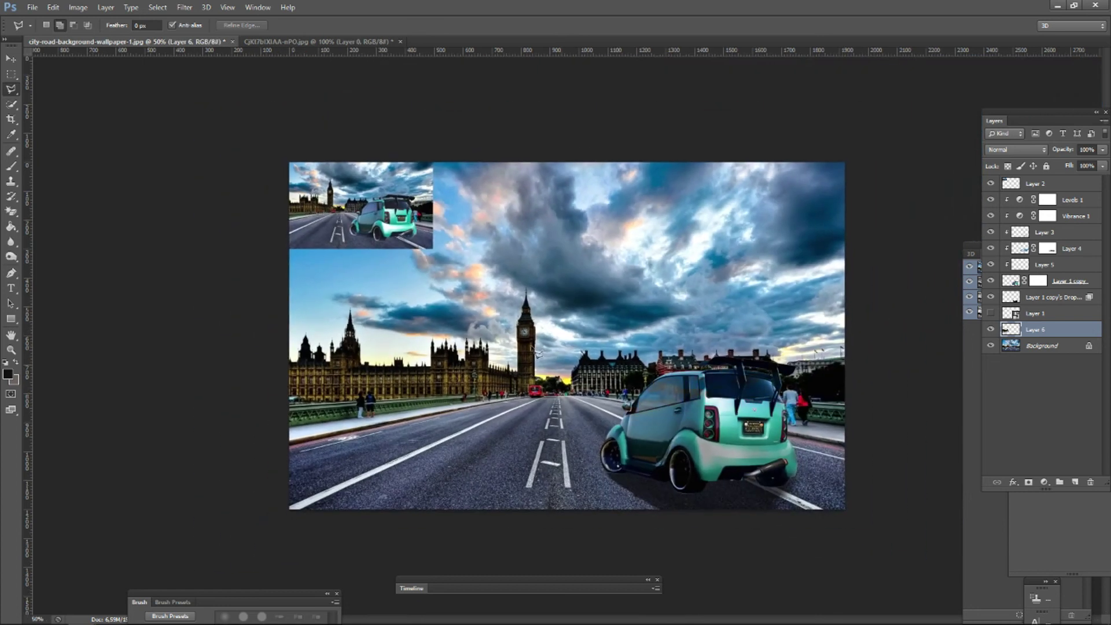
Move the copied bridge and buildings over the car and flip the copy horizontally.
{"action": "right_click", "coordinate": [345, 415]}
{"action": "left_click", "coordinate": [394, 524]}
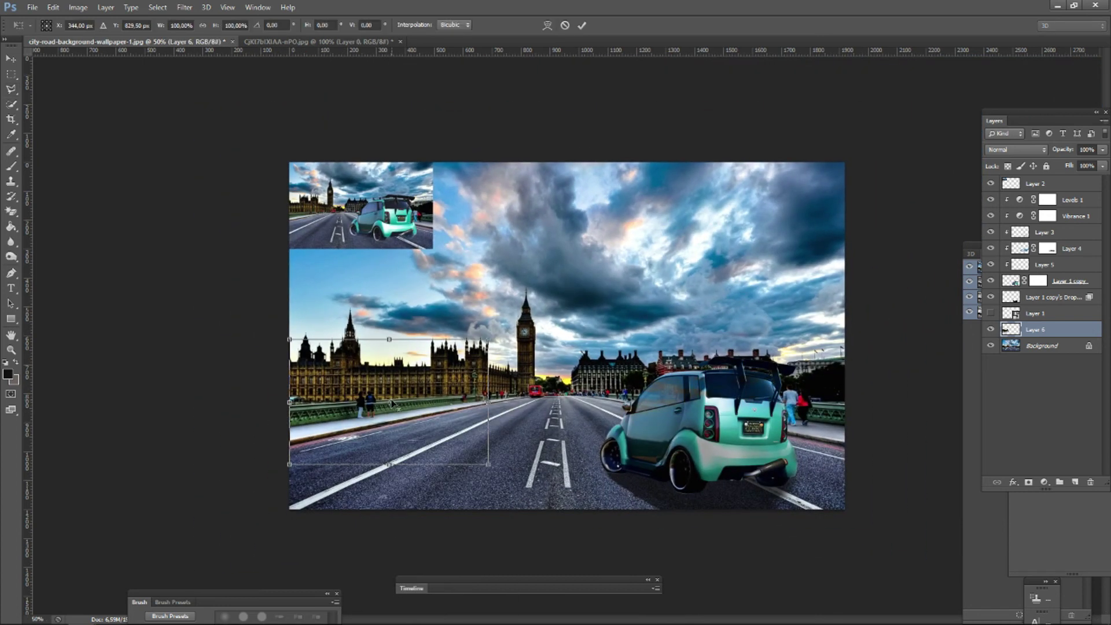
{"action": "left_click_drag", "start_coordinate": [397, 418], "coordinate": [654, 450]}
{"action": "right_click", "coordinate": [523, 434]}
{"action": "left_click", "coordinate": [555, 409]}
{"action": "key", "text": "Return"}
{"action": "key", "text": "l"}
Place Layer 6 directly above the Layer 1 copy layer inside the clipping group and set its blend mode to Screen.
{"action": "left_click_drag", "start_coordinate": [1037, 330], "coordinate": [1050, 275]}
{"action": "right_click", "coordinate": [1036, 276]}
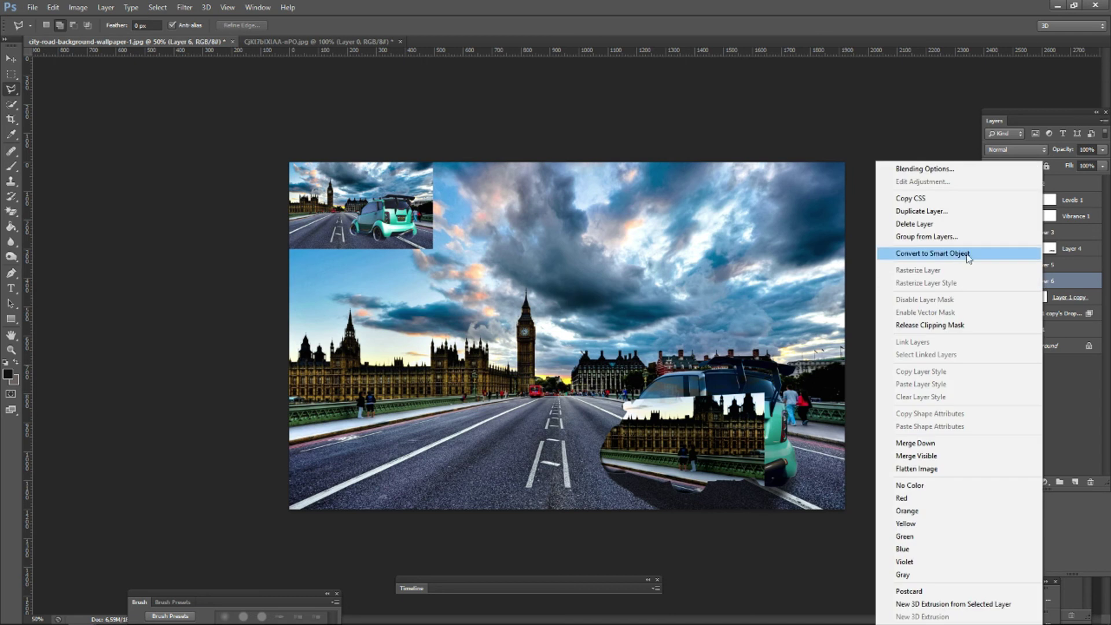
{"action": "left_click", "coordinate": [792, 308]}
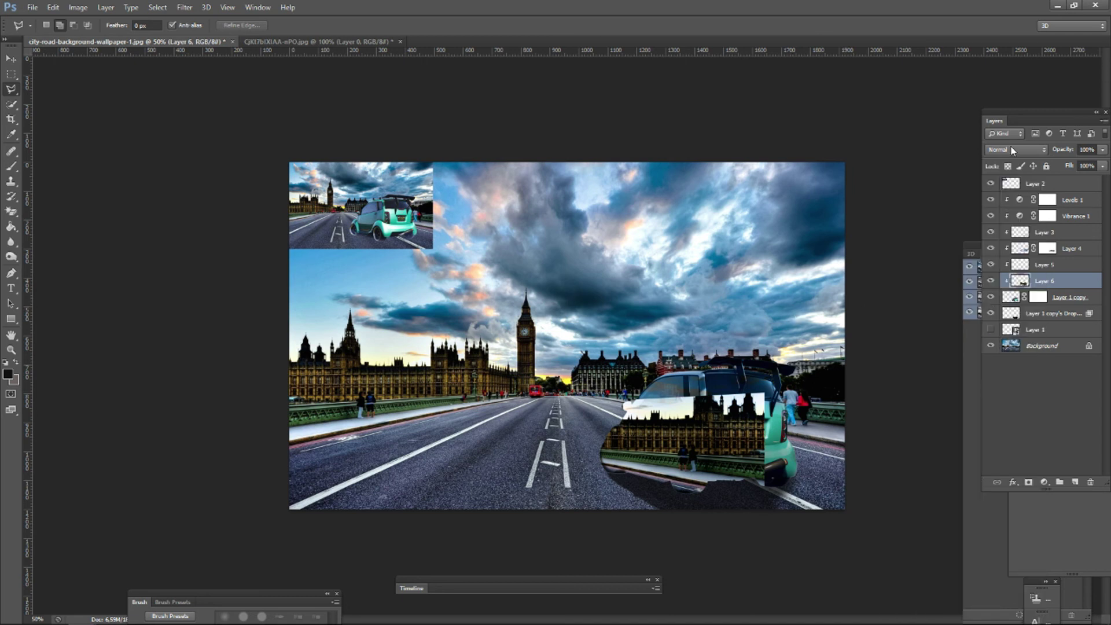
{"action": "left_click", "coordinate": [1011, 149]}
{"action": "left_click", "coordinate": [995, 255]}
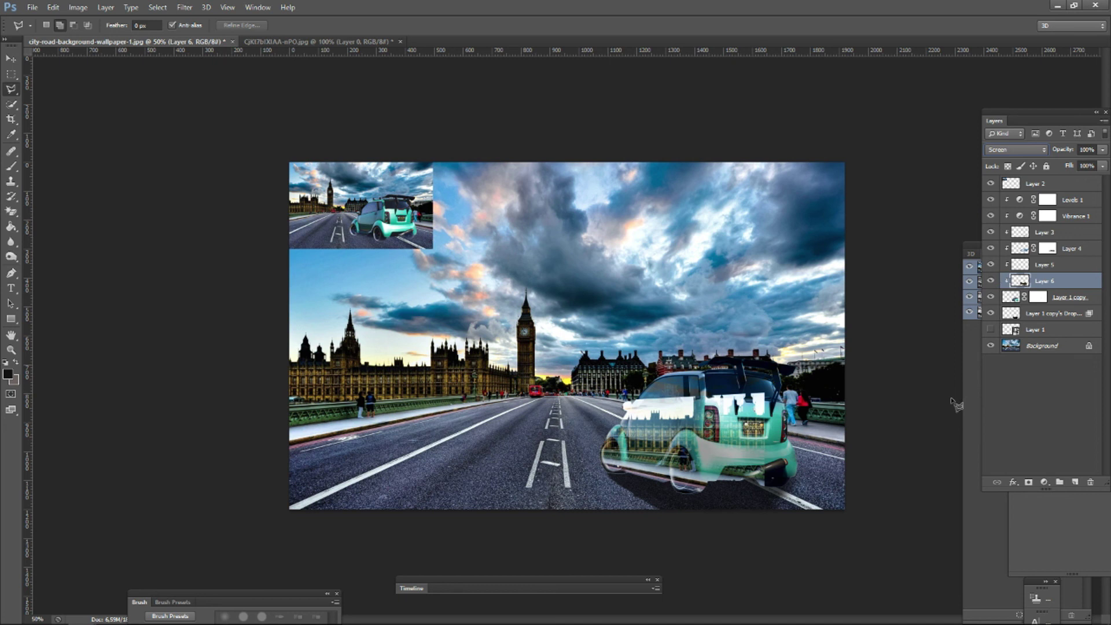
Distort the Layer 6 reflection, lowering its upper-right corner so the bridge follows the perspective of the car's side.
{"action": "key", "text": "ctrl+plus"}
{"action": "key", "text": "ctrl+plus"}
{"action": "key", "text": "ctrl+plus"}
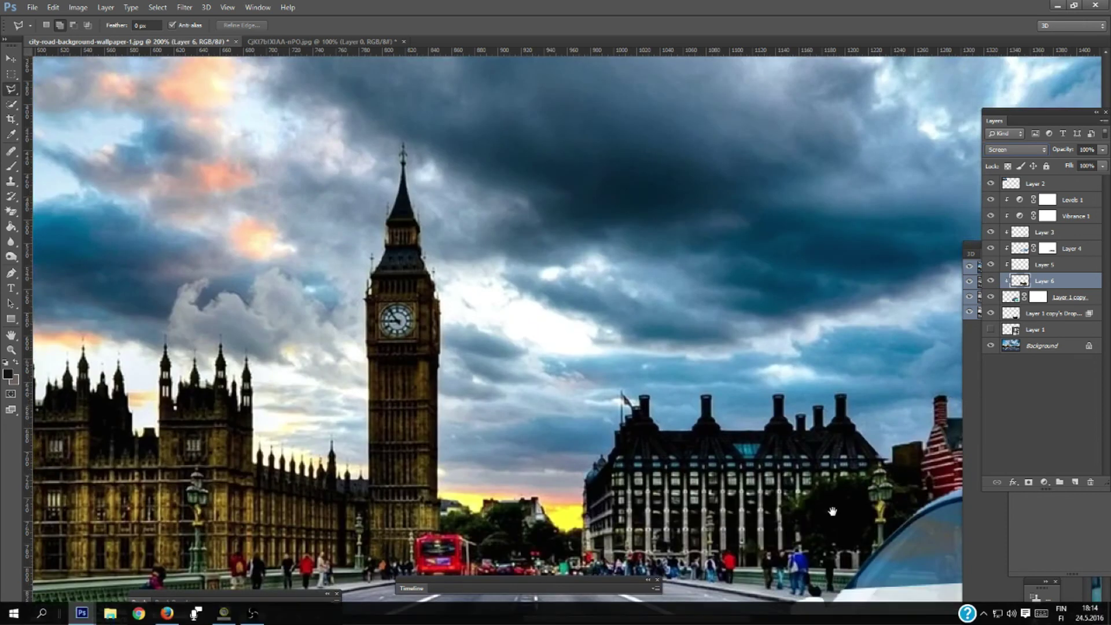
{"action": "left_click_drag", "start_coordinate": [832, 511], "coordinate": [278, 214]}
{"action": "key", "text": "ctrl+minus"}
{"action": "key", "text": "ctrl+minus"}
{"action": "right_click", "coordinate": [690, 230]}
{"action": "left_click", "coordinate": [746, 343]}
{"action": "right_click", "coordinate": [734, 268]}
{"action": "left_click", "coordinate": [762, 329]}
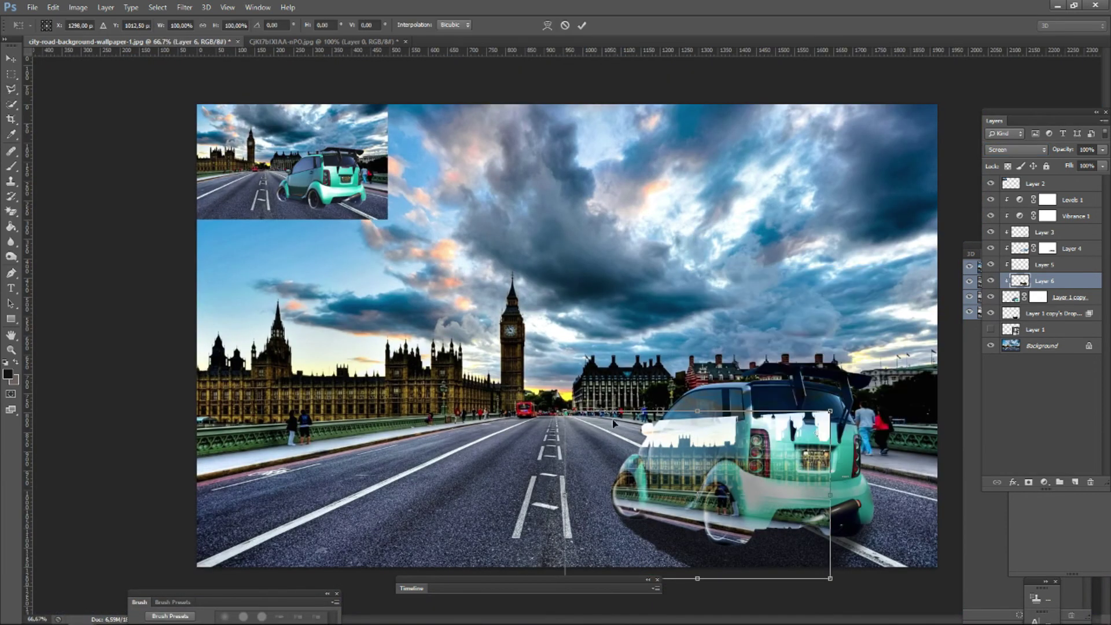
{"action": "left_click_drag", "start_coordinate": [830, 412], "coordinate": [801, 464]}
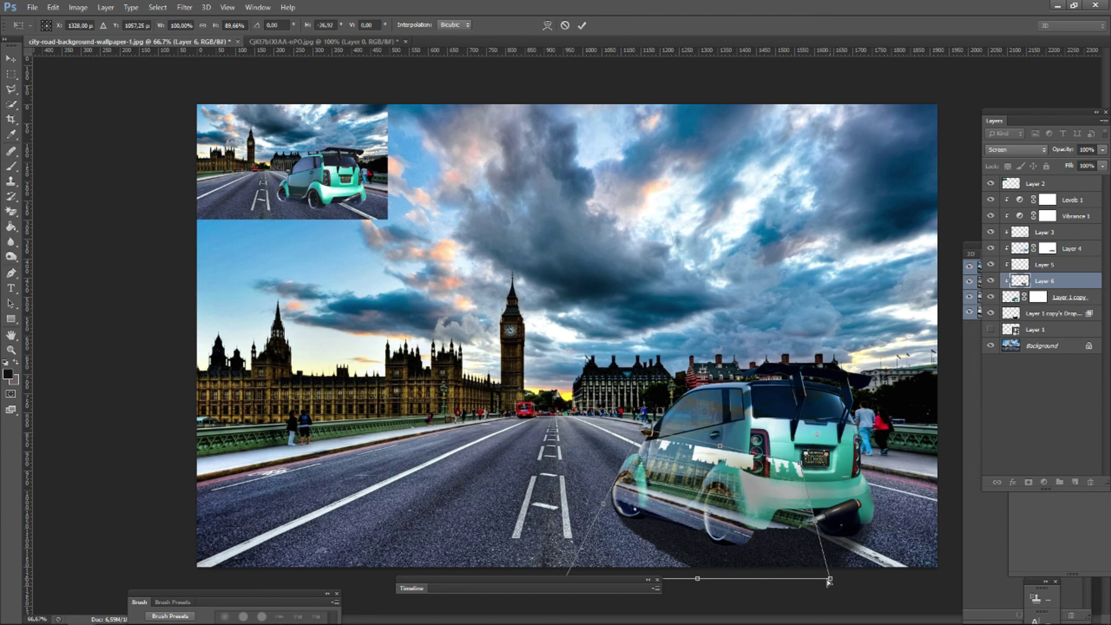
{"action": "key", "text": "Return"}
{"action": "key", "text": "l"}
Set Layer 6's opacity to 27% and shift the reflection slightly down and left on the car door.
{"action": "left_click_drag", "start_coordinate": [1094, 167], "coordinate": [1061, 168]}
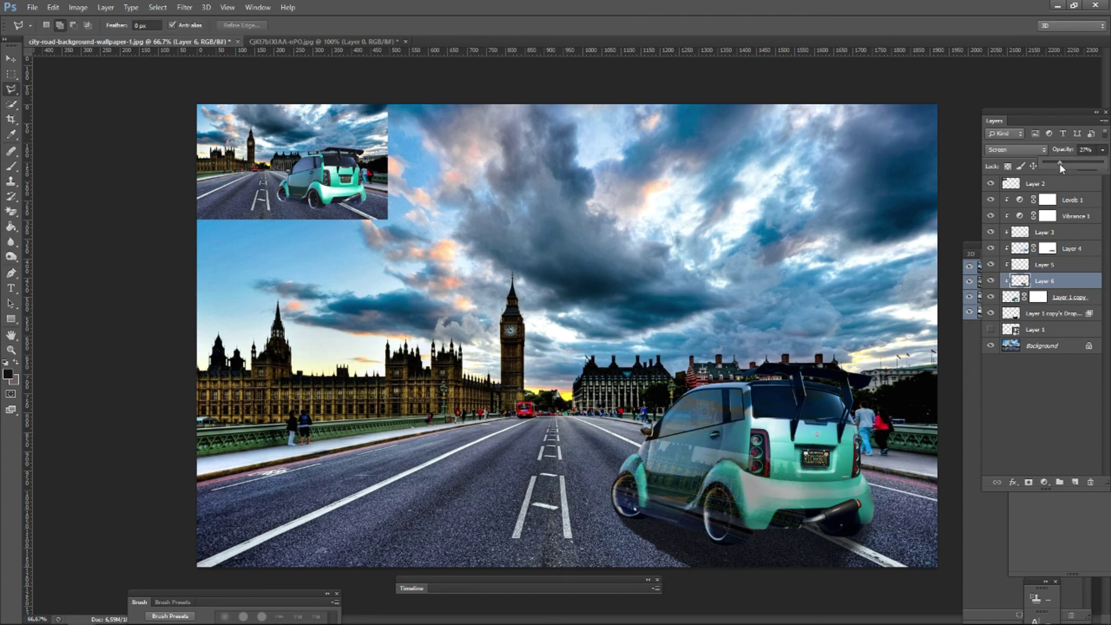
{"action": "scroll", "coordinate": [704, 429], "scroll_direction": "up", "scroll_amount": 2}
{"action": "left_click_drag", "start_coordinate": [704, 429], "coordinate": [504, 177]}
{"action": "right_click", "coordinate": [412, 288]}
{"action": "left_click", "coordinate": [451, 400]}
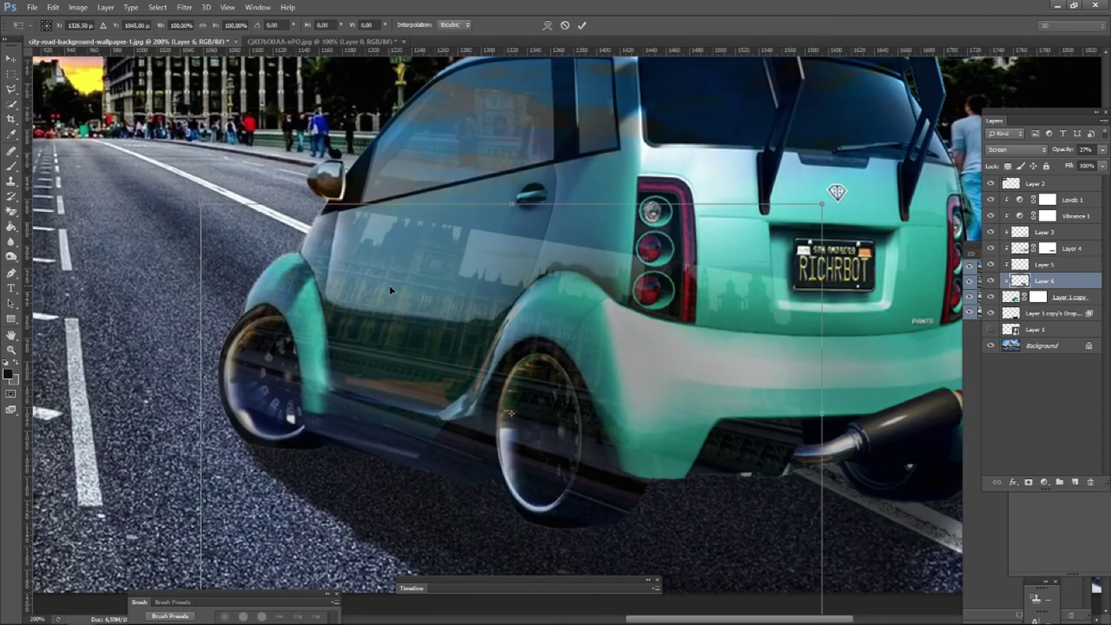
{"action": "mouse_move", "coordinate": [390, 286]}
{"action": "left_mouse_down"}
{"action": "mouse_move", "coordinate": [397, 297]}
{"action": "mouse_move", "coordinate": [381, 293]}
{"action": "left_mouse_up"}
{"action": "key", "text": "Return"}
Add a layer mask to Layer 6 and paint the reflection off the wheels, sill and rear body, softening its upper edge.
{"action": "left_click", "coordinate": [1029, 482]}
{"action": "key", "text": "b"}
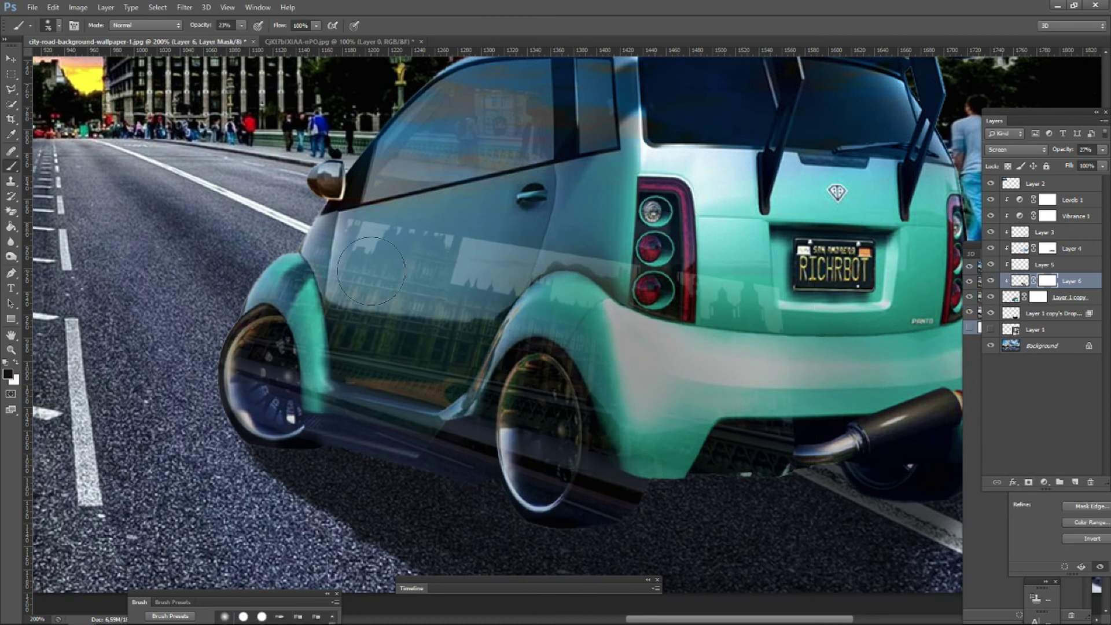
{"action": "mouse_move", "coordinate": [264, 302]}
{"action": "left_mouse_down"}
{"action": "mouse_move", "coordinate": [265, 416]}
{"action": "mouse_move", "coordinate": [437, 431]}
{"action": "left_mouse_up"}
{"action": "mouse_move", "coordinate": [811, 305]}
{"action": "left_mouse_down"}
{"action": "mouse_move", "coordinate": [653, 285]}
{"action": "mouse_move", "coordinate": [713, 443]}
{"action": "mouse_move", "coordinate": [538, 403]}
{"action": "mouse_move", "coordinate": [541, 366]}
{"action": "mouse_move", "coordinate": [492, 440]}
{"action": "mouse_move", "coordinate": [353, 430]}
{"action": "left_mouse_up"}
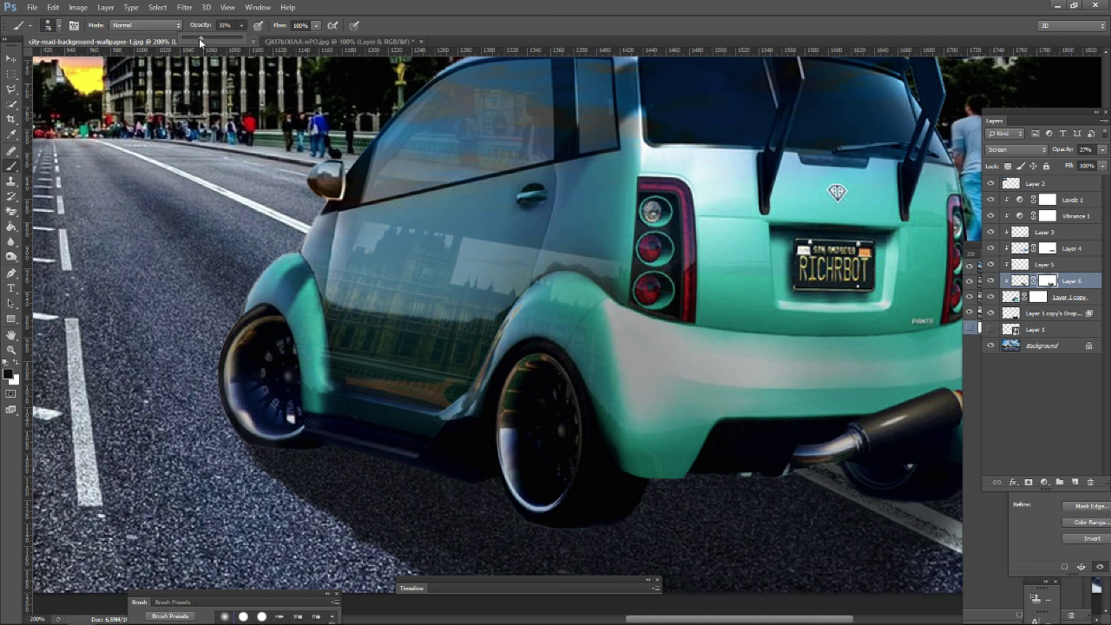
{"action": "left_click_drag", "start_coordinate": [464, 255], "coordinate": [645, 265]}
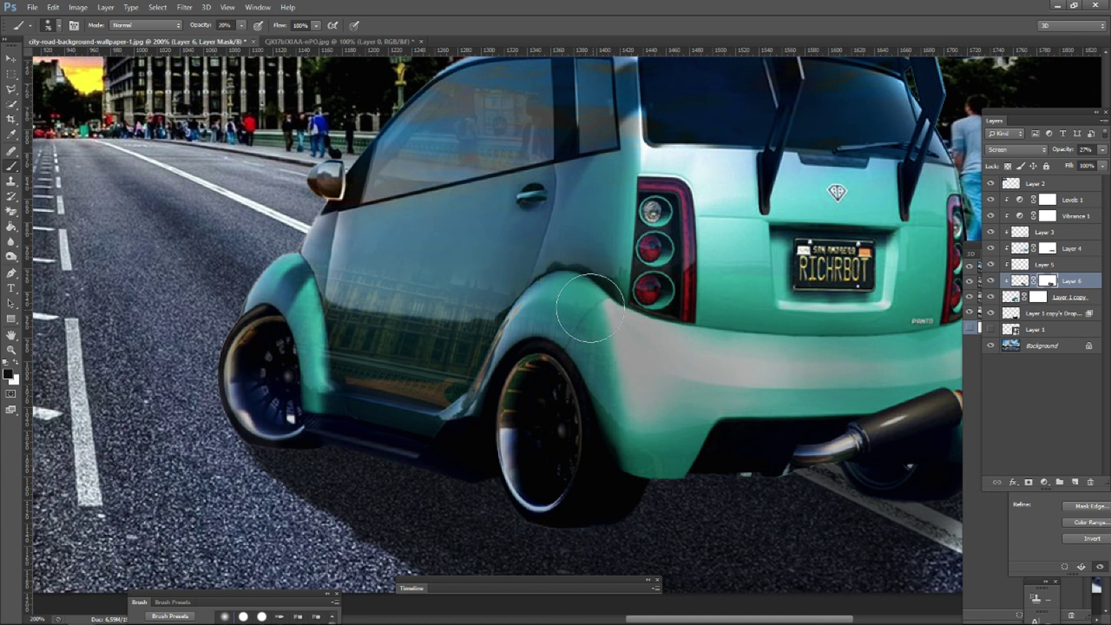
Start warping the Layer 6 reflection, shifting it slightly down and pulling its two upper corners inward toward the car door.
{"action": "left_click", "coordinate": [1020, 281]}
{"action": "key", "text": "l"}
{"action": "right_click", "coordinate": [407, 320]}
{"action": "left_click", "coordinate": [440, 455]}
{"action": "right_click", "coordinate": [356, 338]}
{"action": "left_click", "coordinate": [386, 426]}
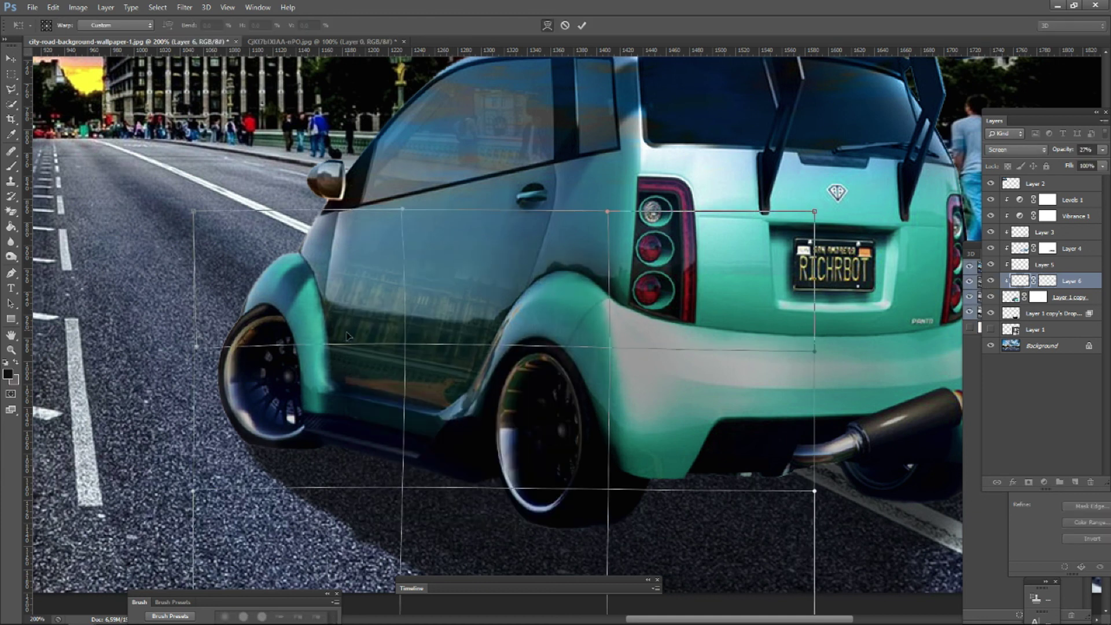
{"action": "left_click_drag", "start_coordinate": [347, 336], "coordinate": [353, 362]}
{"action": "left_click_drag", "start_coordinate": [815, 211], "coordinate": [516, 323]}
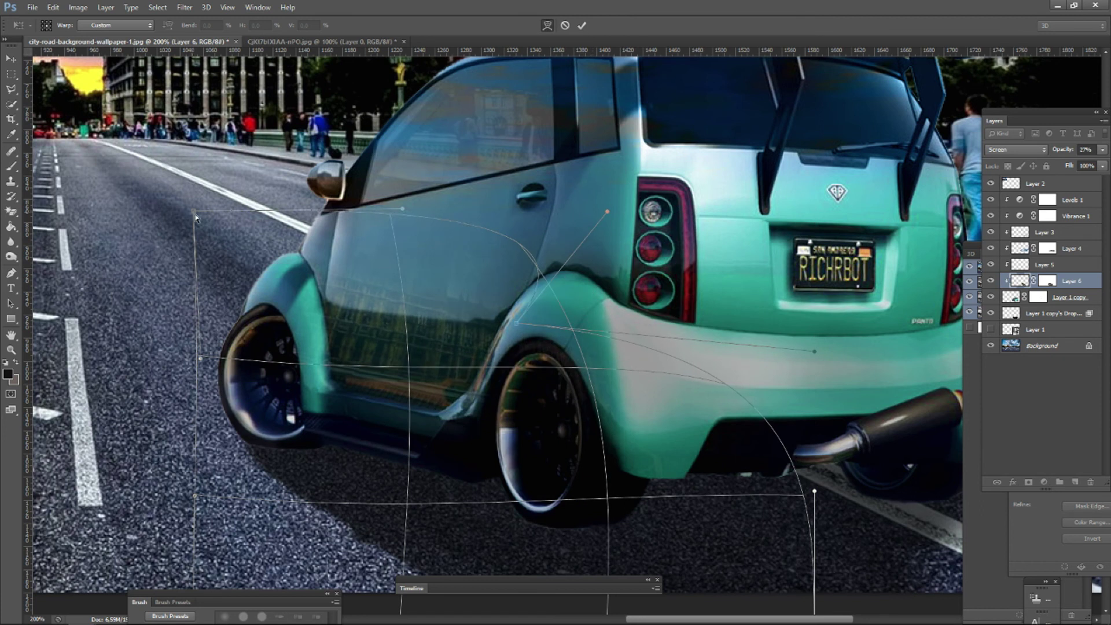
{"action": "left_click_drag", "start_coordinate": [195, 212], "coordinate": [289, 235]}
Pull the warp's two lower corners up and inward beneath the car and apply the warp.
{"action": "scroll", "coordinate": [250, 278], "scroll_direction": "down", "scroll_amount": 3}
{"action": "left_click_drag", "start_coordinate": [194, 538], "coordinate": [358, 359]}
{"action": "left_click_drag", "start_coordinate": [814, 538], "coordinate": [599, 382]}
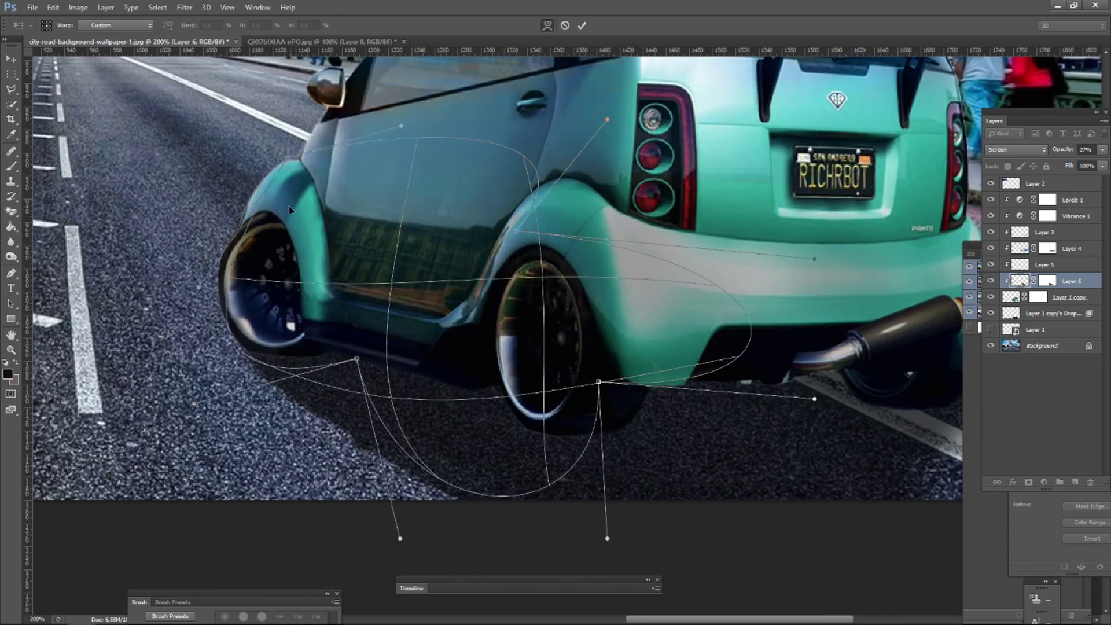
{"action": "key", "text": "Return"}
{"action": "key", "text": "l"}
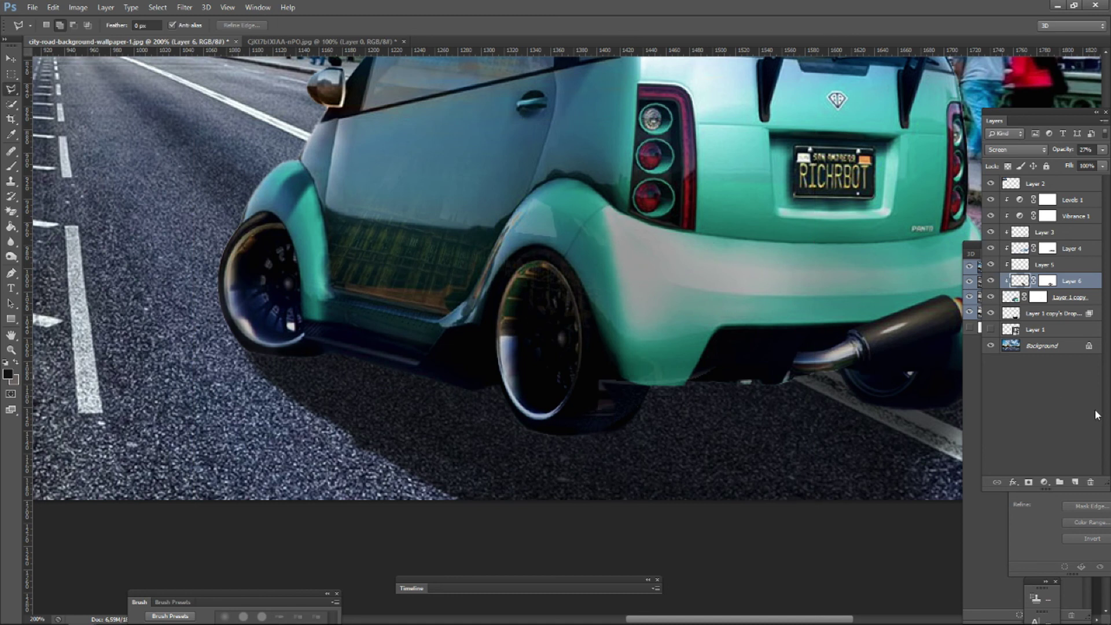
Paint on the Layer 6 mask at 100% brush opacity to remove the stray reflection around the rear tyre, checking with the layer's visibility.
{"action": "left_click", "coordinate": [991, 282]}
{"action": "left_click", "coordinate": [1047, 280]}
{"action": "key", "text": "b"}
{"action": "left_click_drag", "start_coordinate": [709, 386], "coordinate": [650, 377]}
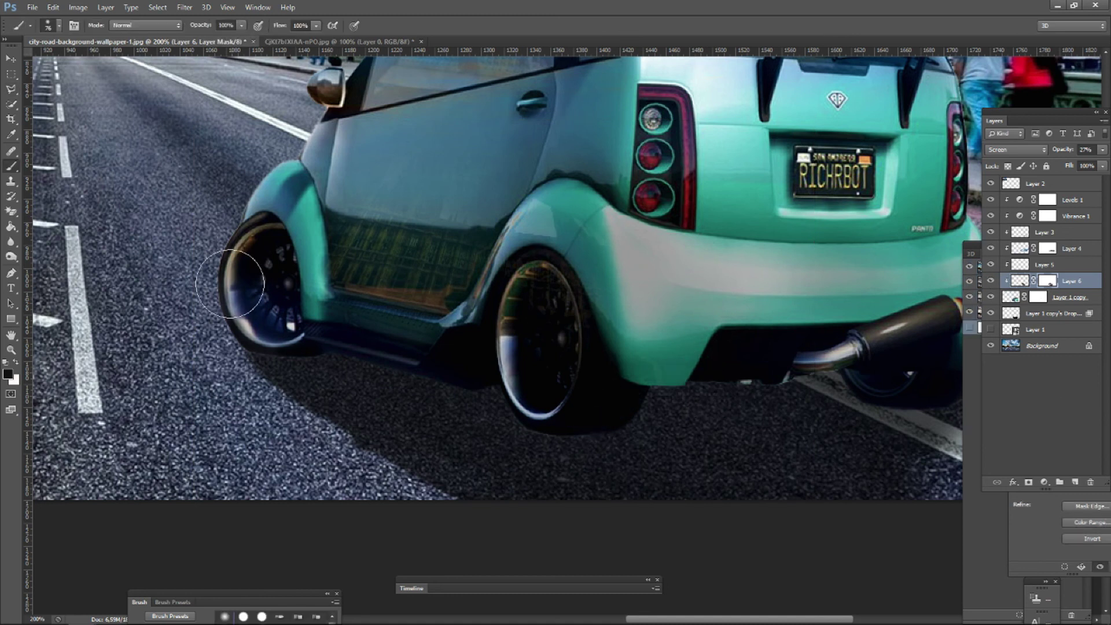
{"action": "left_click", "coordinate": [989, 282]}
{"action": "left_click", "coordinate": [989, 283]}
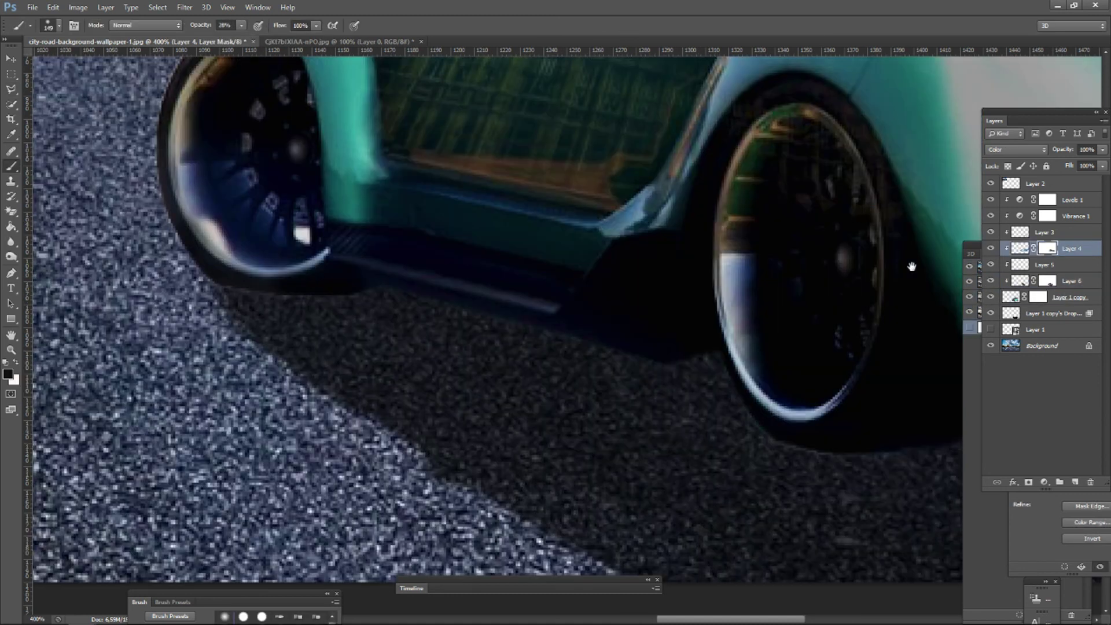
Add a clipped layer above Layer 3 and paint shading under the front wheel with a 62 px brush at 28% opacity.
{"action": "left_click", "coordinate": [990, 264]}
{"action": "left_click", "coordinate": [991, 249]}
{"action": "left_click", "coordinate": [991, 249]}
{"action": "left_click", "coordinate": [1050, 234]}
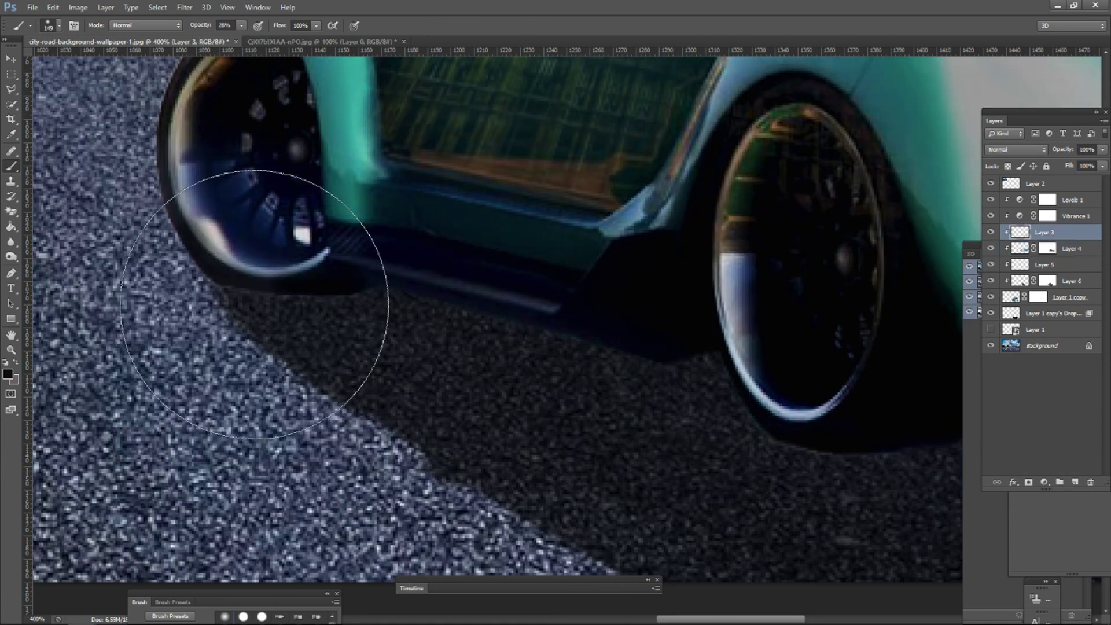
{"action": "left_click", "coordinate": [1075, 482]}
{"action": "left_click", "coordinate": [58, 25]}
{"action": "left_click_drag", "start_coordinate": [77, 63], "coordinate": [53, 63]}
{"action": "left_click_drag", "start_coordinate": [294, 288], "coordinate": [305, 313]}
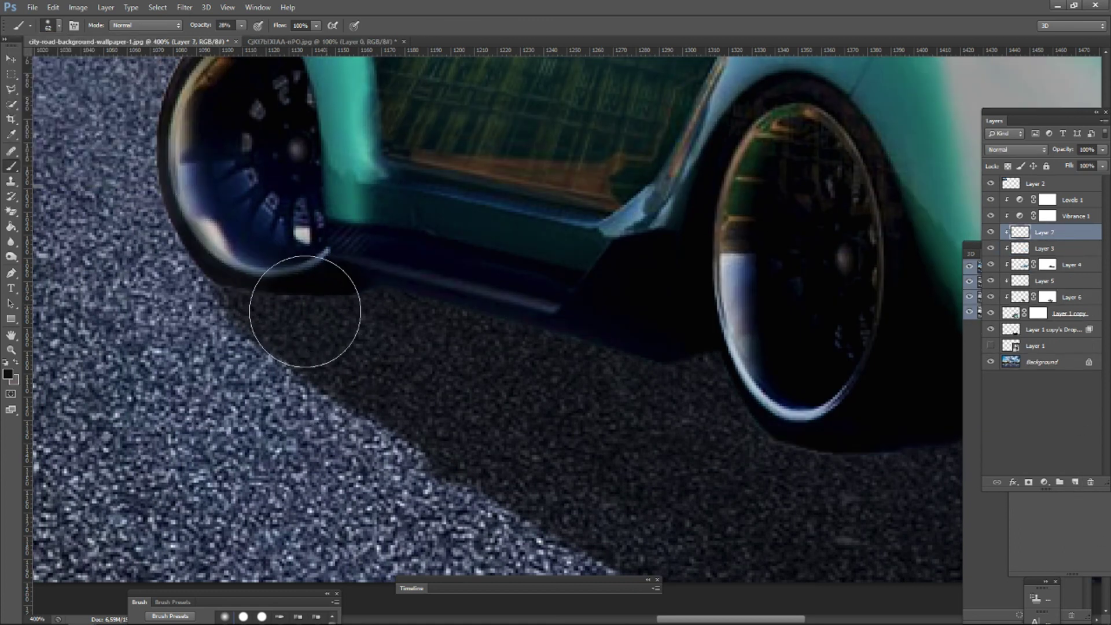
Release Layer 7's clipping mask and clip the layer to the car again.
{"action": "right_click", "coordinate": [1041, 233]}
{"action": "left_click", "coordinate": [958, 324]}
{"action": "right_click", "coordinate": [1036, 233]}
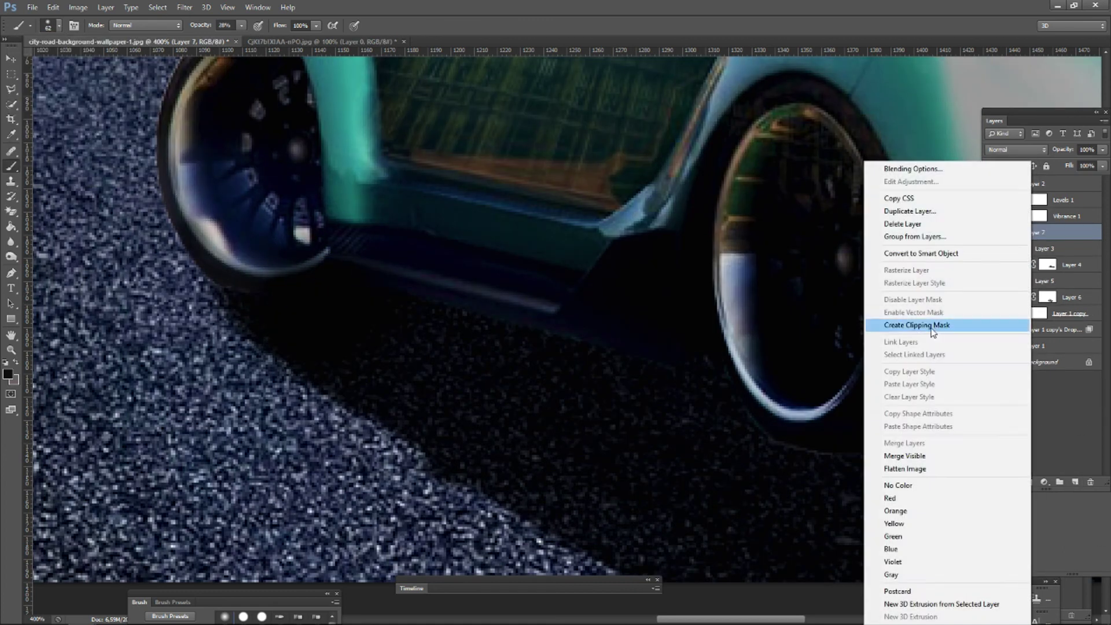
{"action": "left_click", "coordinate": [932, 326]}
Add a new layer above the hidden Layer 1, beneath the car's drop shadow layer.
{"action": "key", "text": "ctrl+minus"}
{"action": "key", "text": "ctrl+minus"}
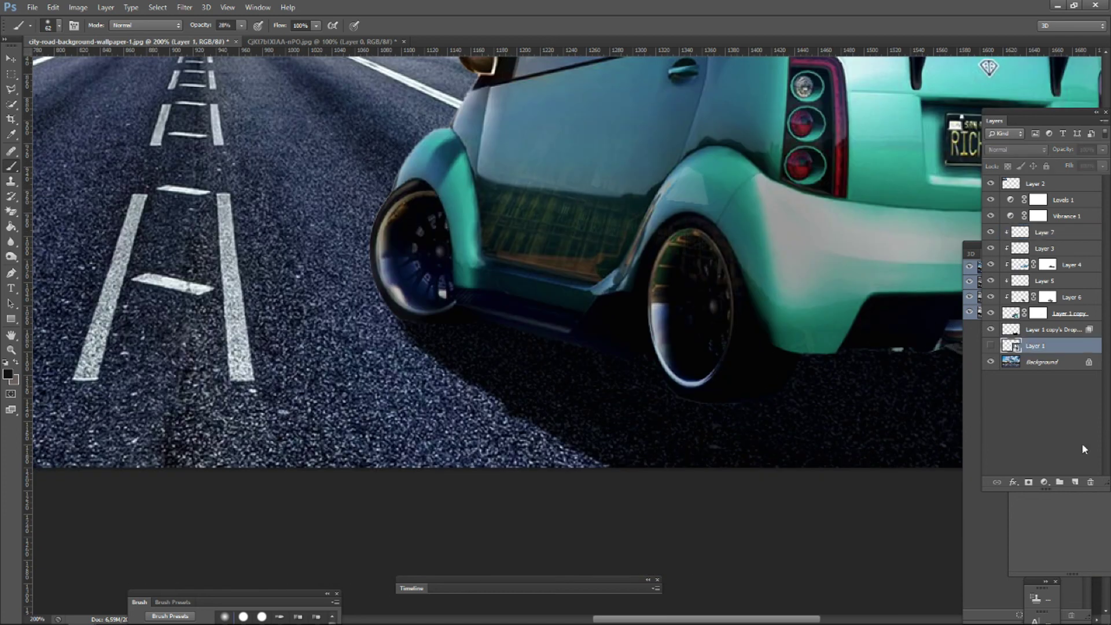
{"action": "key", "text": "ctrl+minus"}
{"action": "key", "text": "ctrl+minus"}
{"action": "key", "text": "ctrl+minus"}
{"action": "key", "text": "ctrl+minus"}
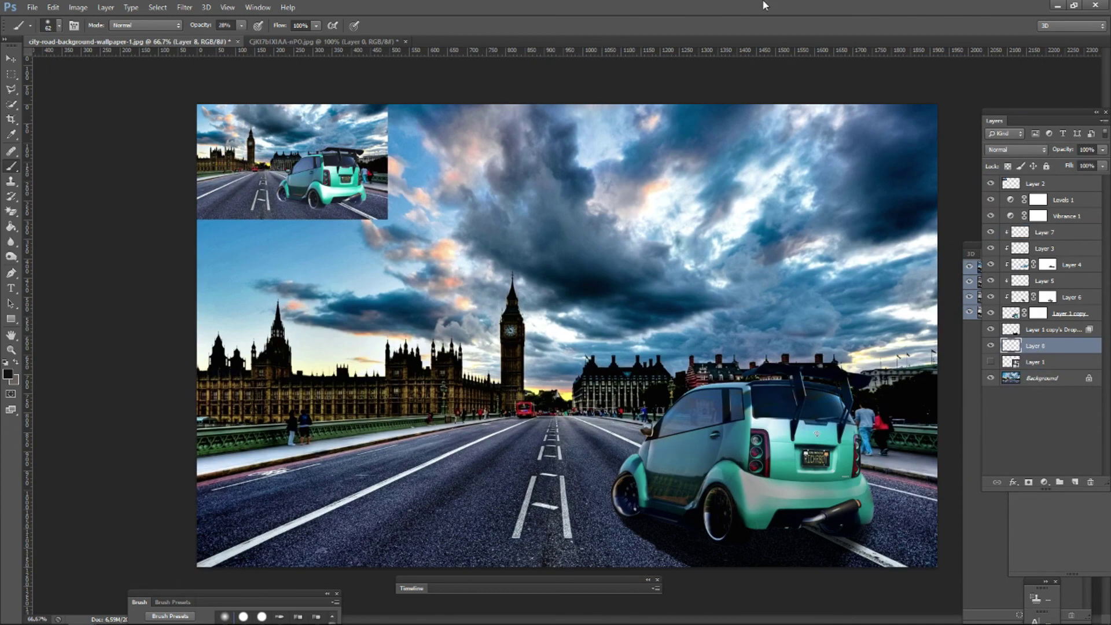
Add a new layer above Layer 7 and paint shadow along the rear tyre's lower edge with a smaller brush.
{"action": "key", "text": "ctrl+plus"}
{"action": "key", "text": "ctrl+plus"}
{"action": "key", "text": "ctrl+plus"}
{"action": "key", "text": "ctrl+plus"}
{"action": "left_click_drag", "start_coordinate": [785, 546], "coordinate": [684, 253]}
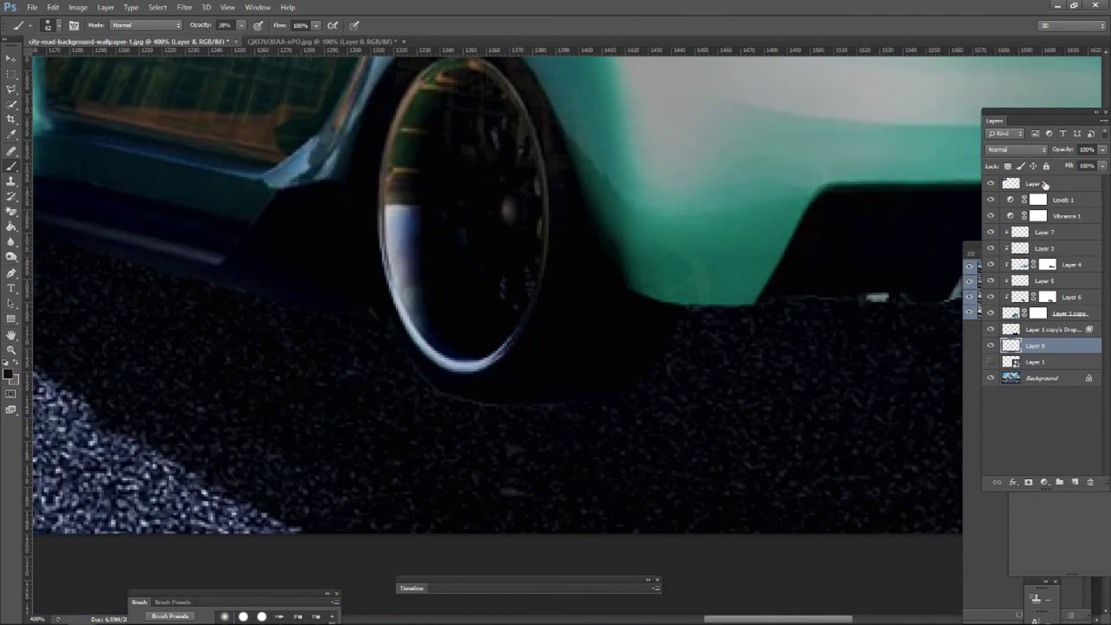
{"action": "left_click", "coordinate": [1045, 232]}
{"action": "key", "text": "ctrl+alt+shift+n"}
{"action": "left_click", "coordinate": [59, 26]}
{"action": "left_click", "coordinate": [25, 57]}
{"action": "mouse_move", "coordinate": [563, 405]}
{"action": "left_mouse_down"}
{"action": "mouse_move", "coordinate": [440, 395]}
{"action": "mouse_move", "coordinate": [393, 327]}
{"action": "left_mouse_up"}
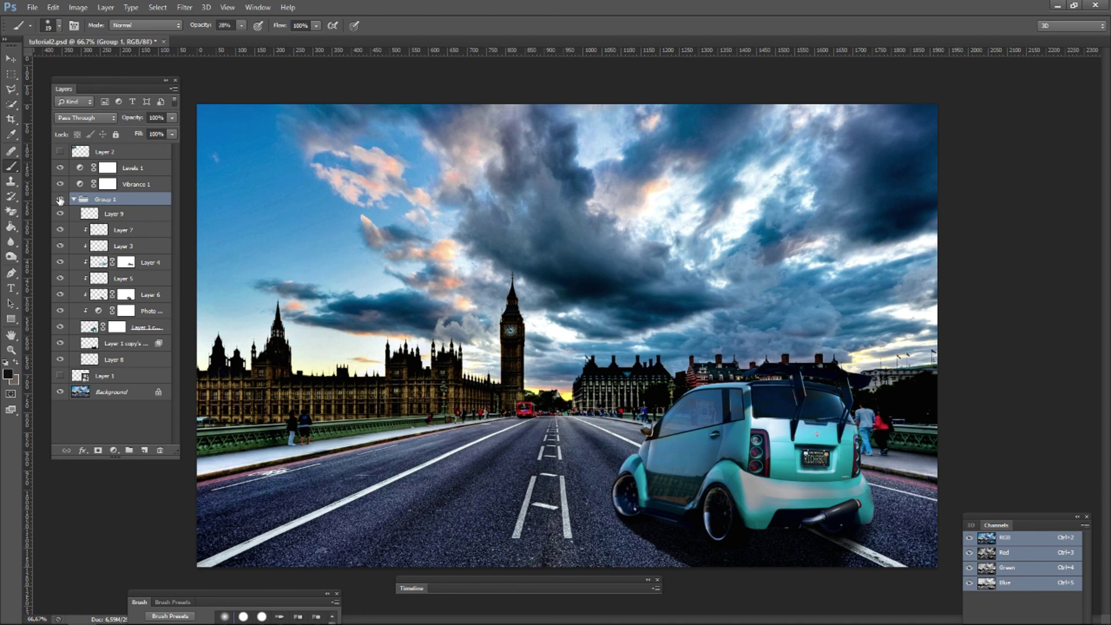
Hide Group 1 and show Layer 1 to compare the finished composite with the original car.
{"action": "left_click", "coordinate": [60, 200]}
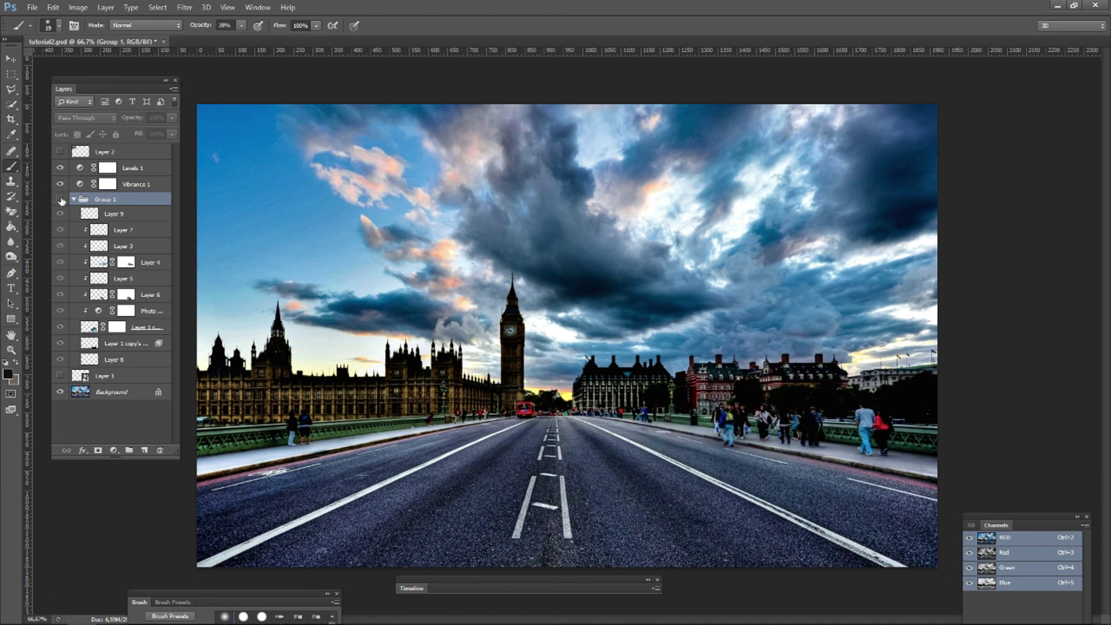
{"action": "left_click", "coordinate": [61, 376]}
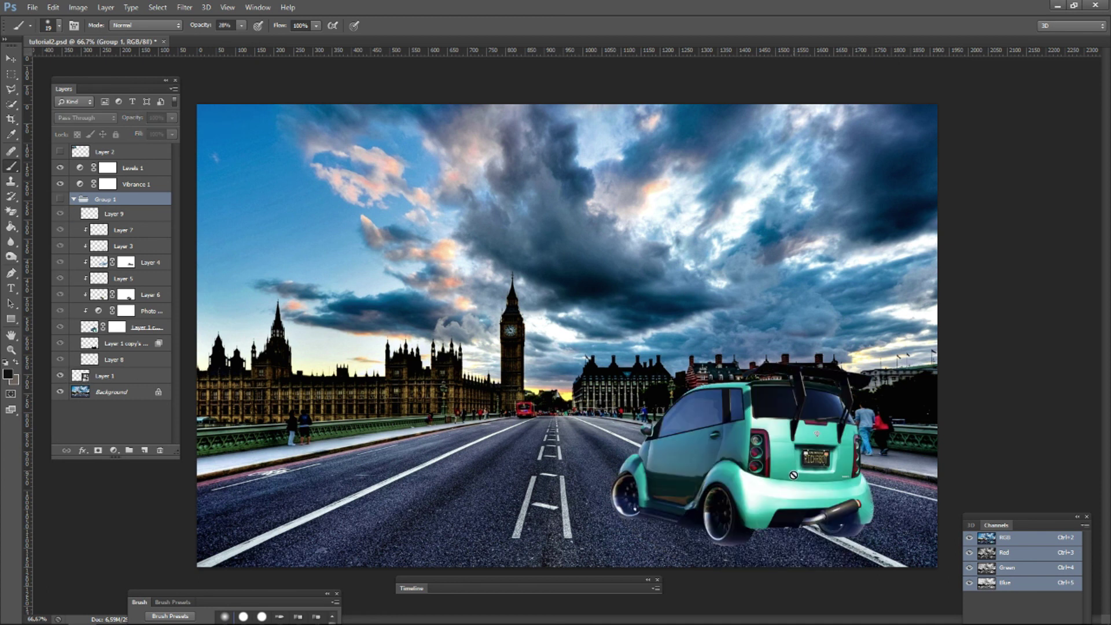